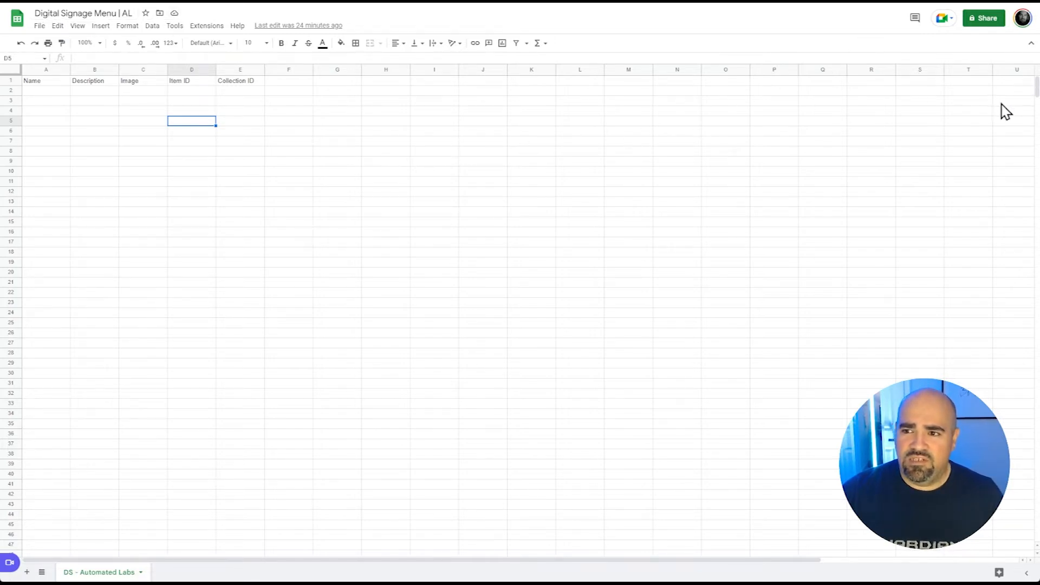
# Step: Examine the sheet's Name, Description, Image, Item ID and Collection ID columns at row 2
pyautogui.hotkey('ctrl', '+')
pyautogui.hotkey('ctrl', '+')
pyautogui.hotkey('ctrl', '+')
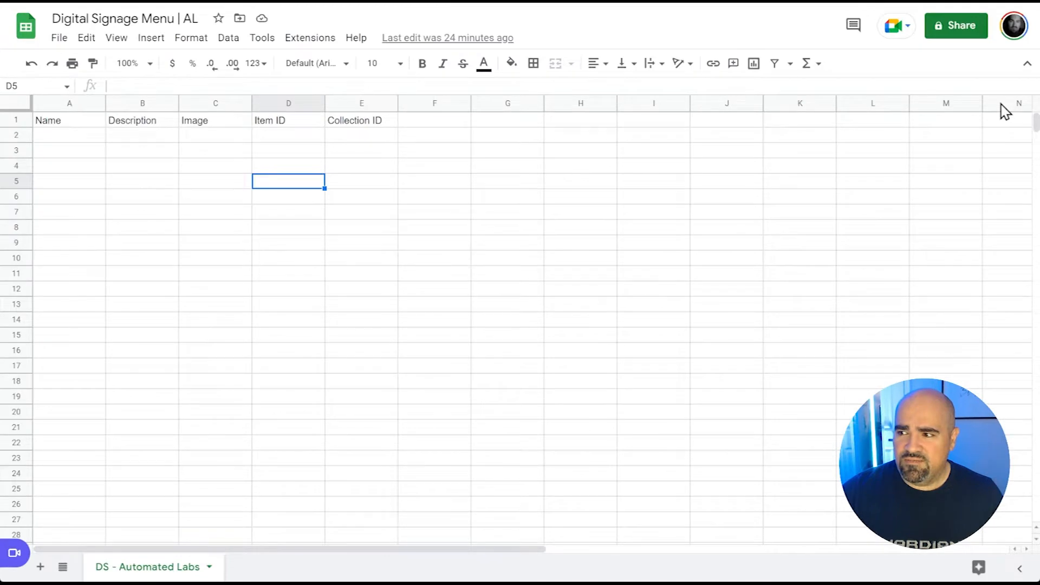
pyautogui.hotkey('ctrl', '+')
pyautogui.hotkey('ctrl', '+')
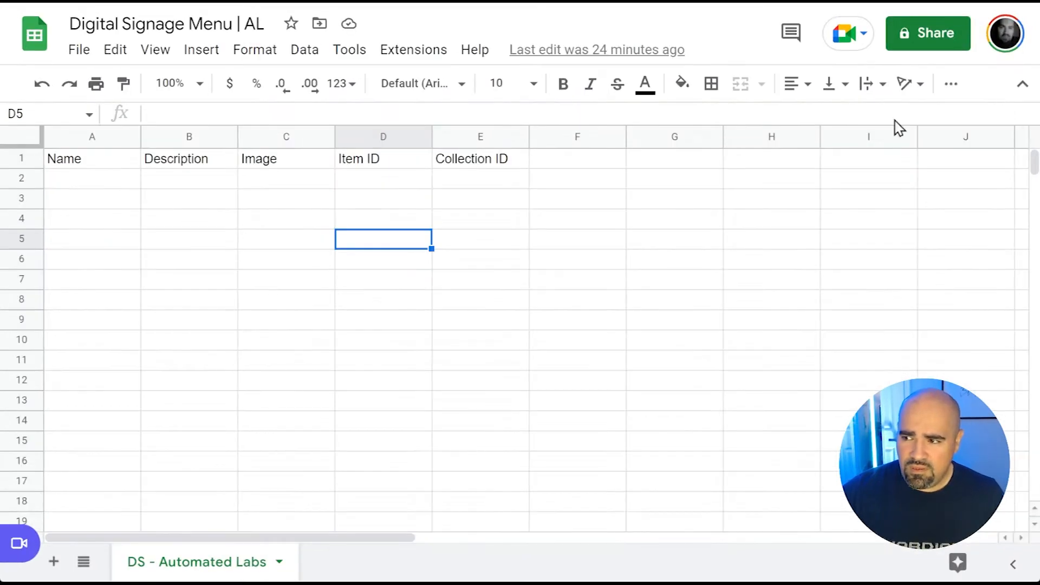
pyautogui.click(242, 202)
pyautogui.click(94, 186)
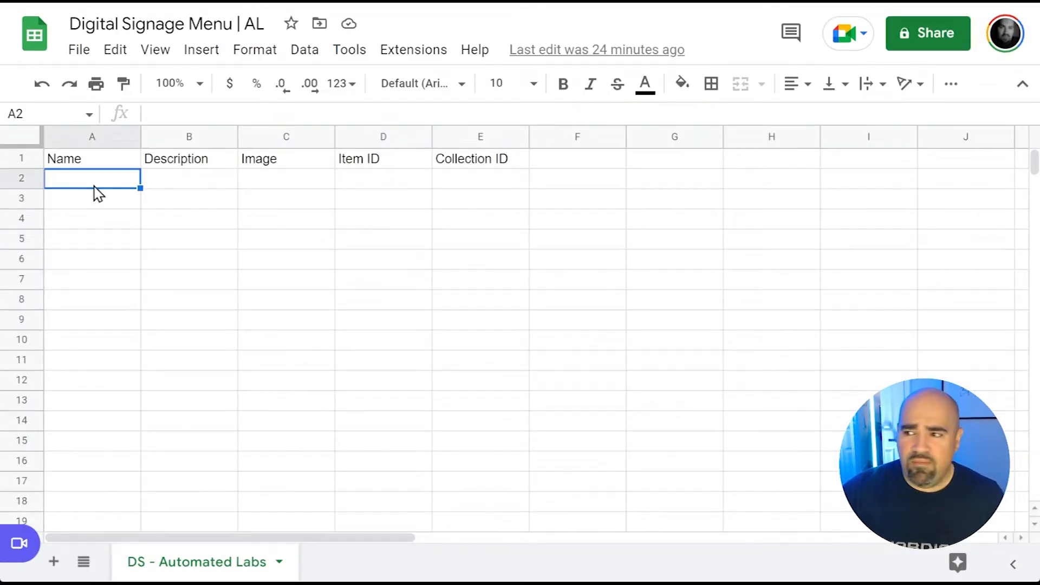
pyautogui.click(182, 187)
pyautogui.click(292, 186)
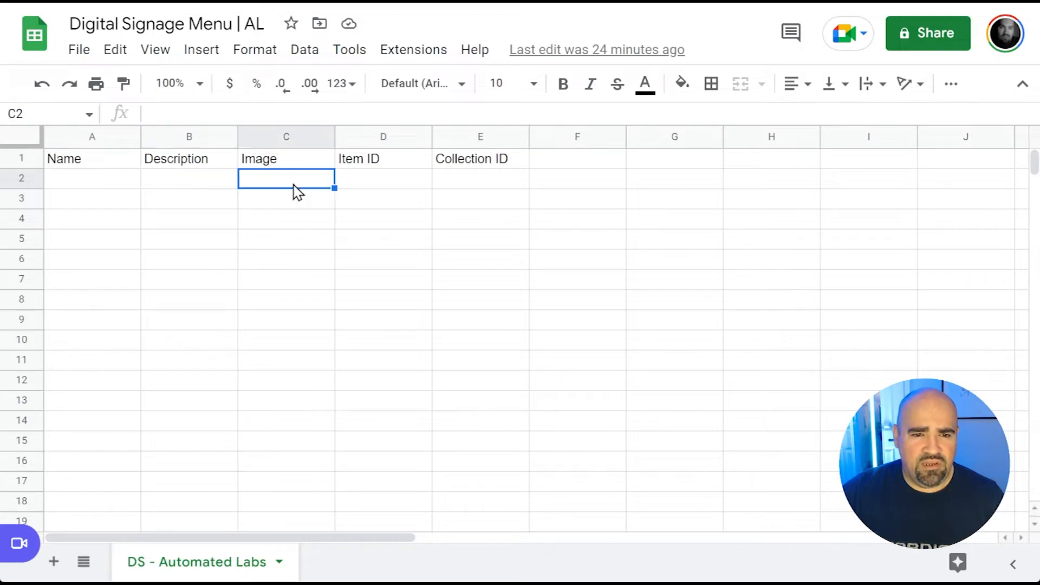
pyautogui.click(386, 192)
pyautogui.click(490, 192)
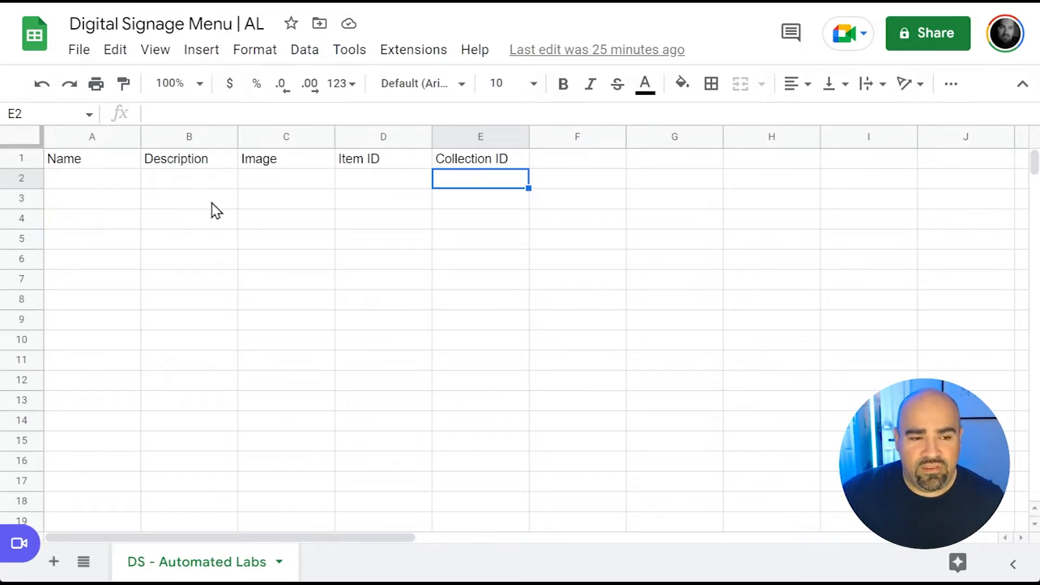
# Step: Enter "Automated Labs" as the name in cell A2
pyautogui.click(130, 184)
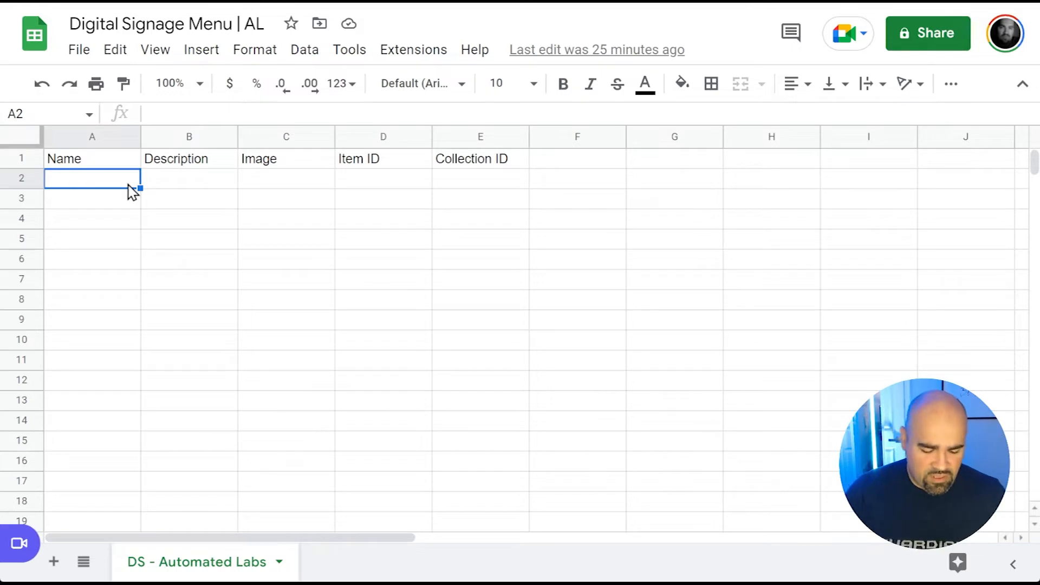
pyautogui.write('Automated La')
pyautogui.click(195, 185)
pyautogui.click(113, 181)
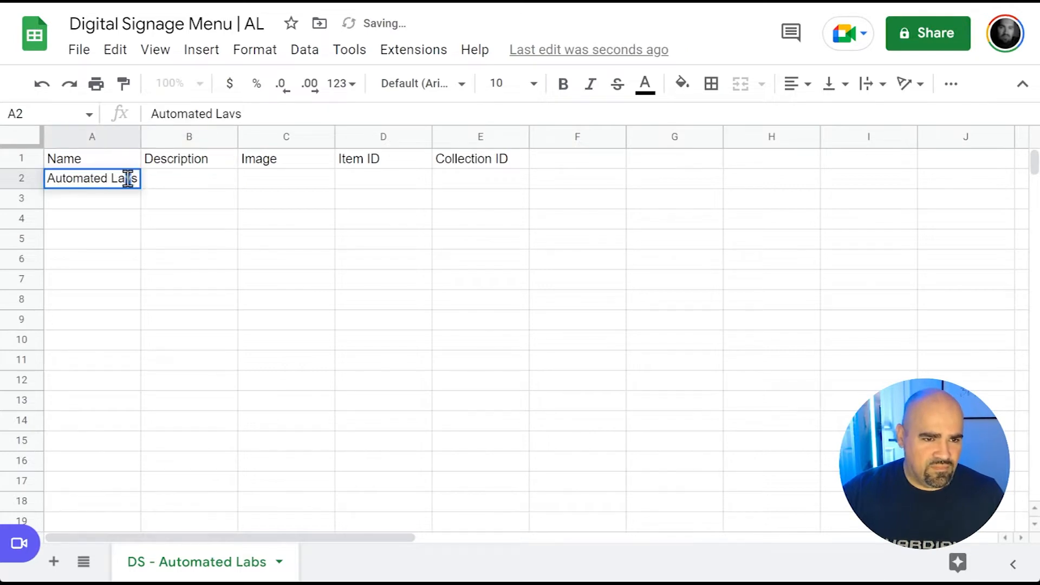
pyautogui.moveTo(130, 178); pyautogui.dragTo(125, 179)
pyautogui.write('b')
pyautogui.click(184, 186)
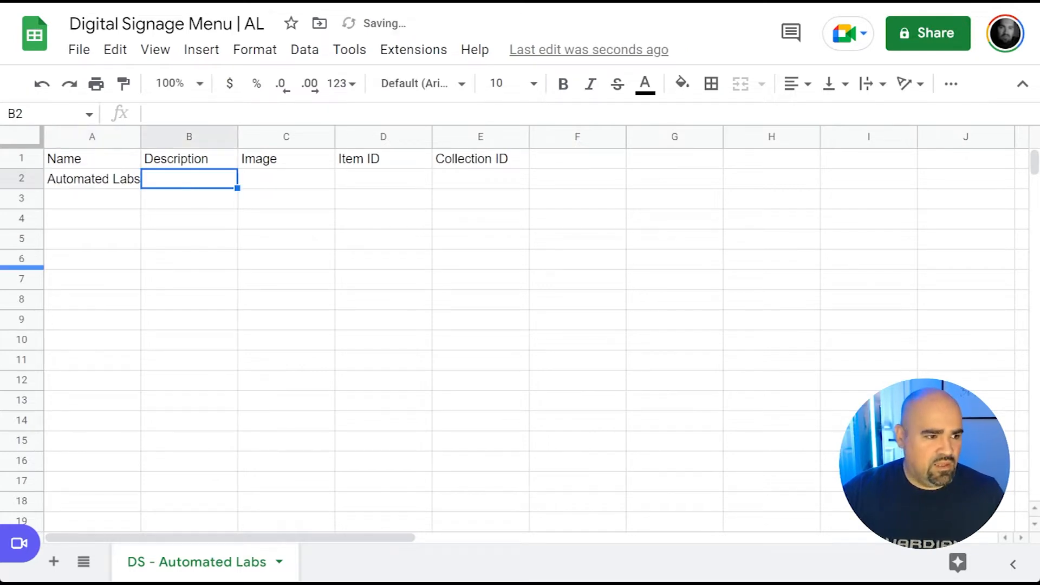
# Step: Enter the description "Learn more about Continuous Integration, Scale Easy and more at Automated Labs!" in cell B2
pyautogui.doubleClick(202, 186)
pyautogui.write('Learn more about Continuous Integration, Scale Easy and more at Automated Labs!')
pyautogui.click(272, 228)
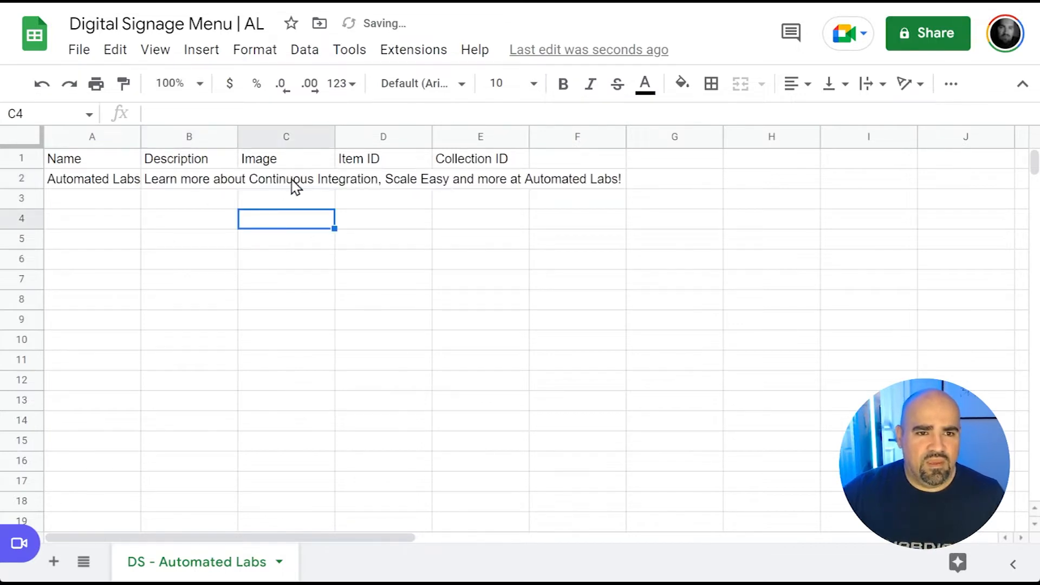
# Step: Paste the copied image URL into cell C2 under Image
pyautogui.click(297, 184)
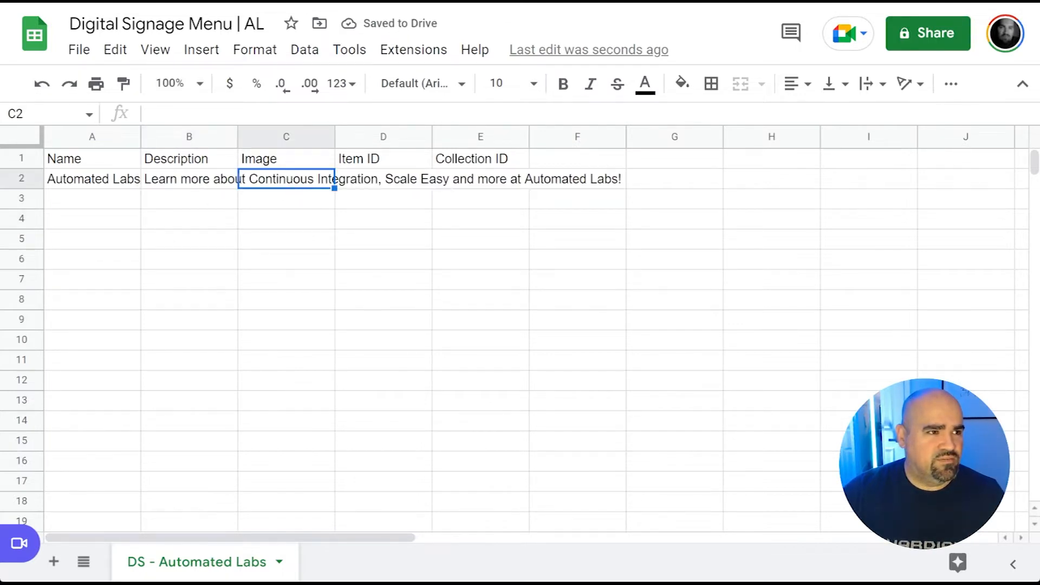
pyautogui.hotkey('ctrl', 'v')
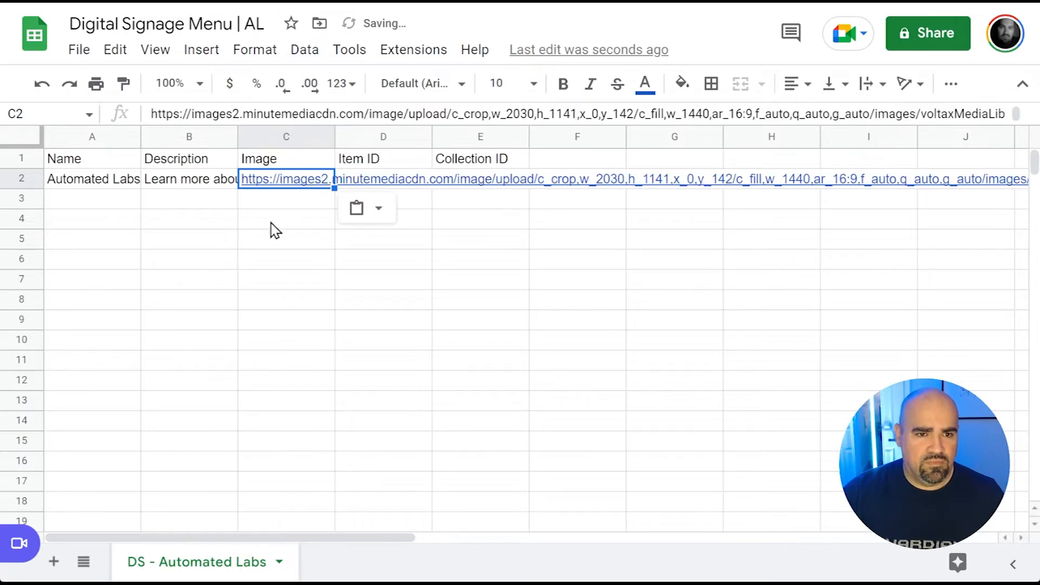
pyautogui.click(254, 234)
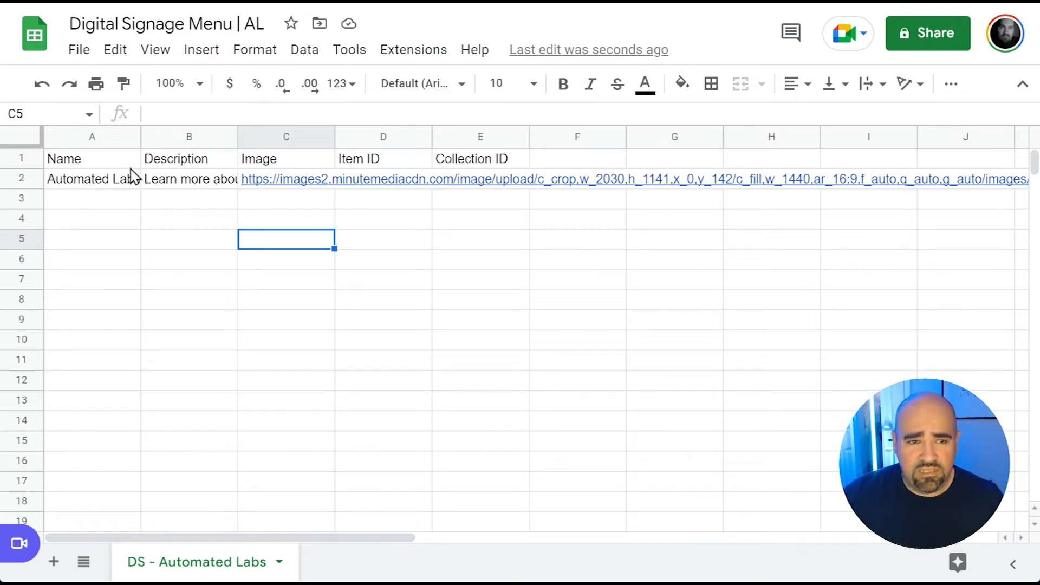
# Step: Set the text wrapping of columns A through E to Clip
pyautogui.click(73, 138)
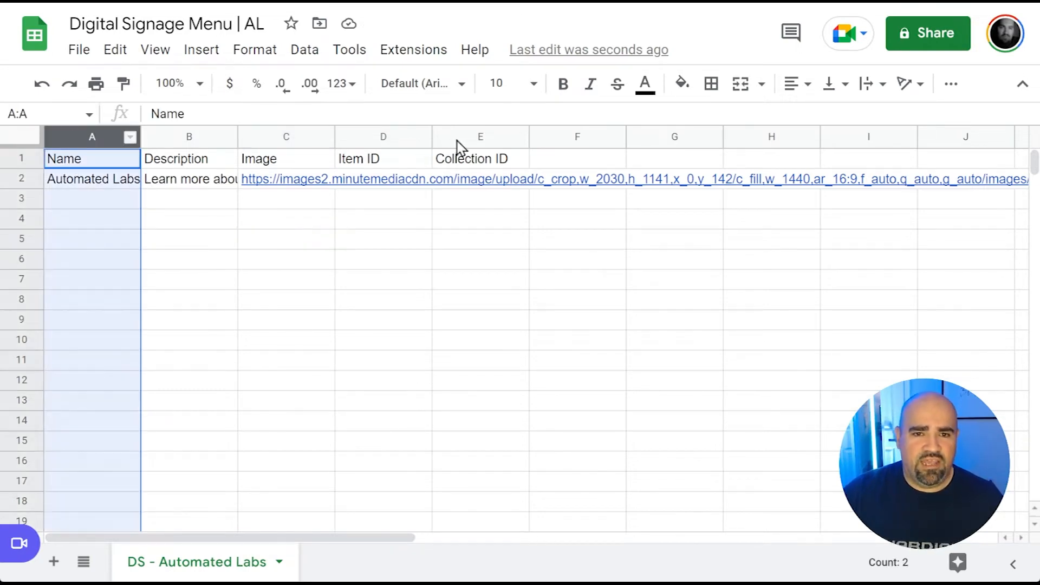
pyautogui.keyDown('shift'); pyautogui.click(477, 136); pyautogui.keyUp('shift')
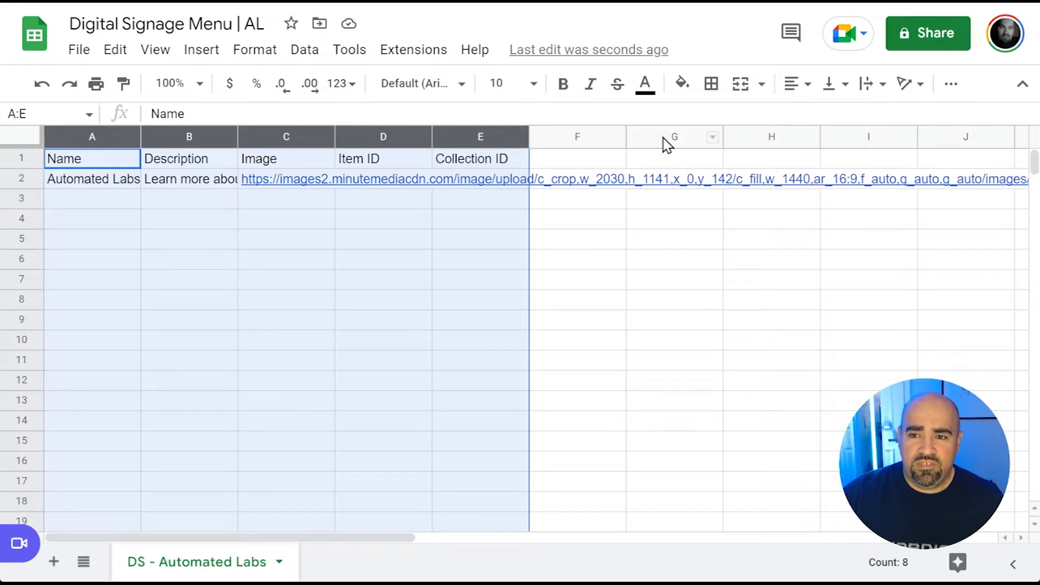
pyautogui.click(879, 87)
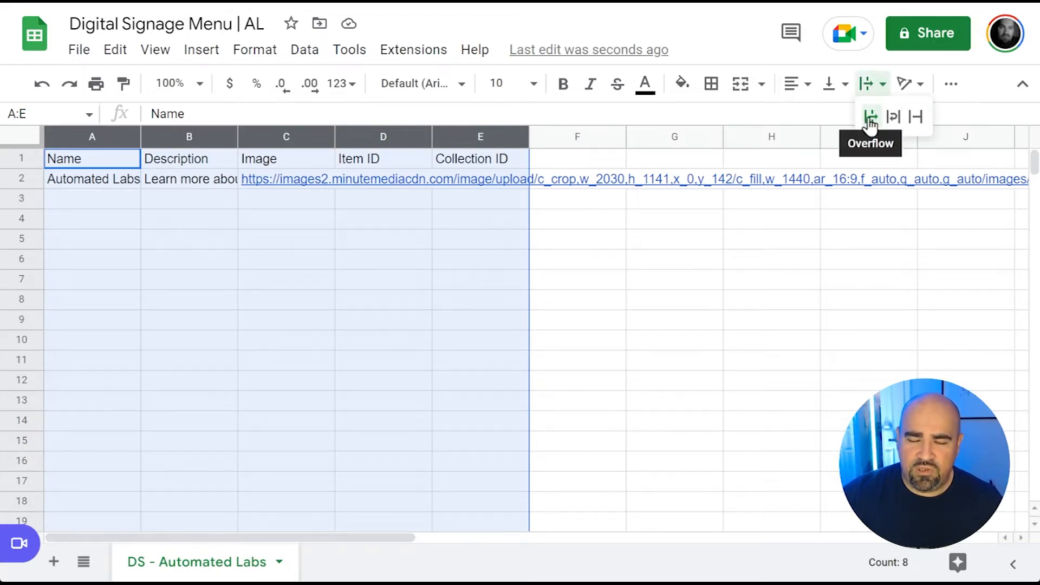
pyautogui.click(914, 118)
pyautogui.click(487, 245)
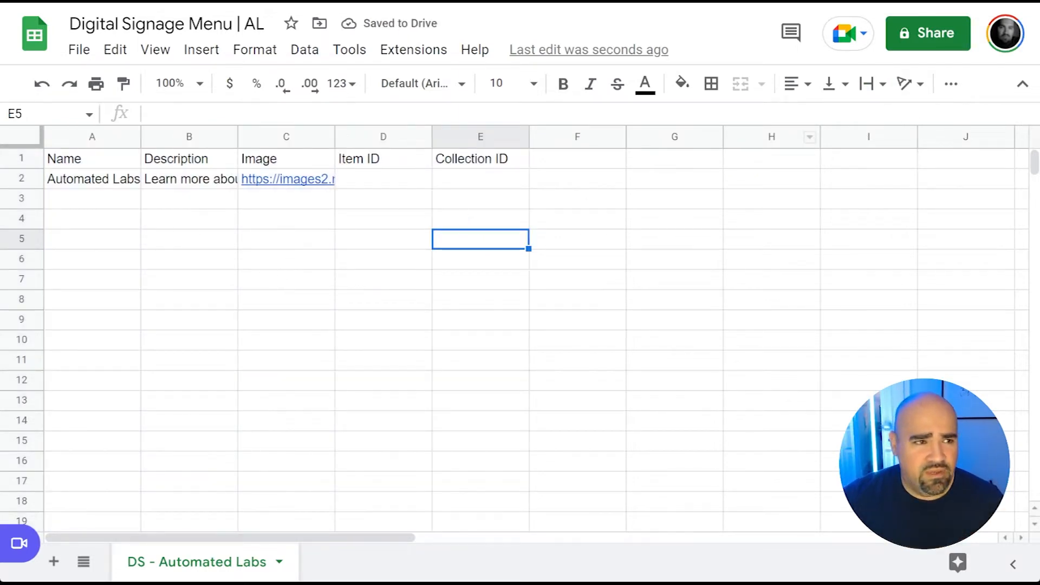
pyautogui.click(392, 185)
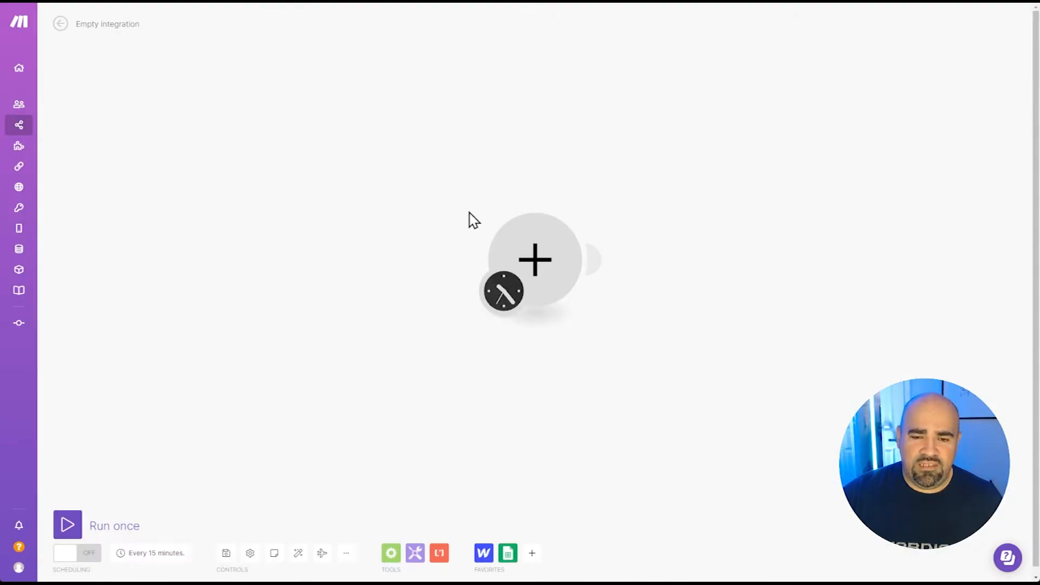
# Step: In the empty Make scenario, change the name to "Digital Signage | AL" and save the scenario
pyautogui.click(115, 27)
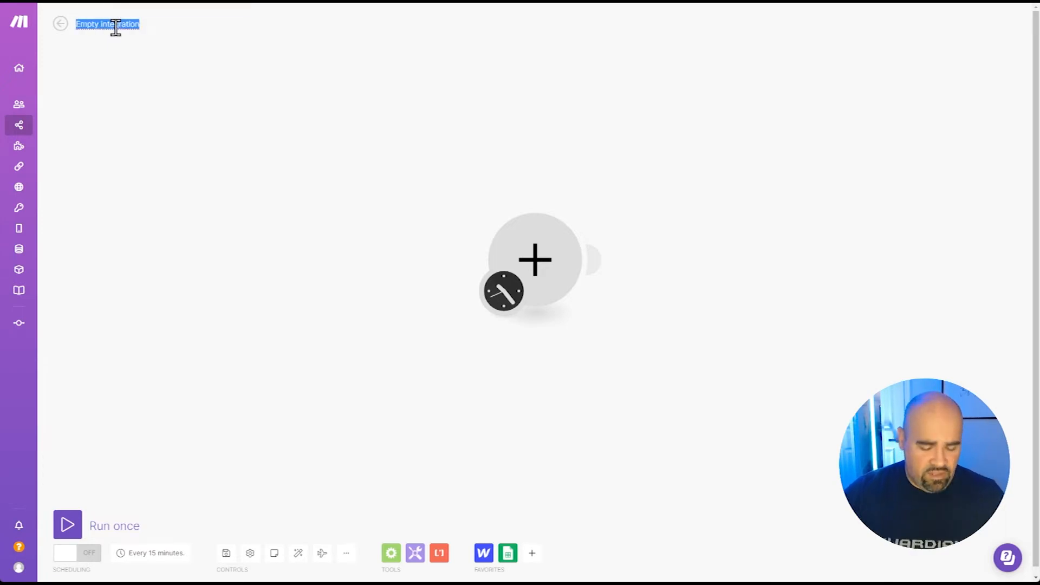
pyautogui.write('Digital Signage | AL')
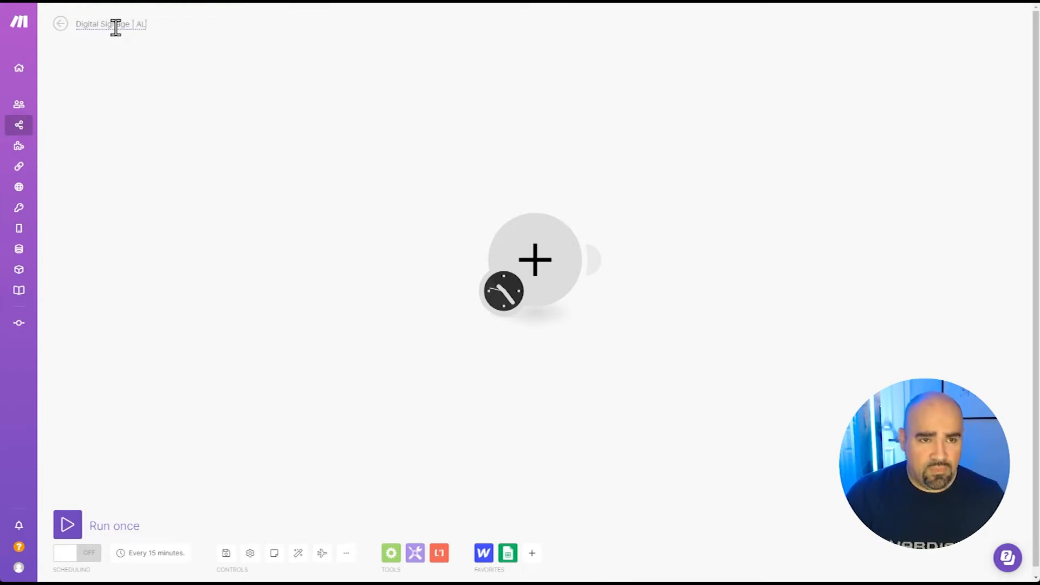
pyautogui.click(224, 554)
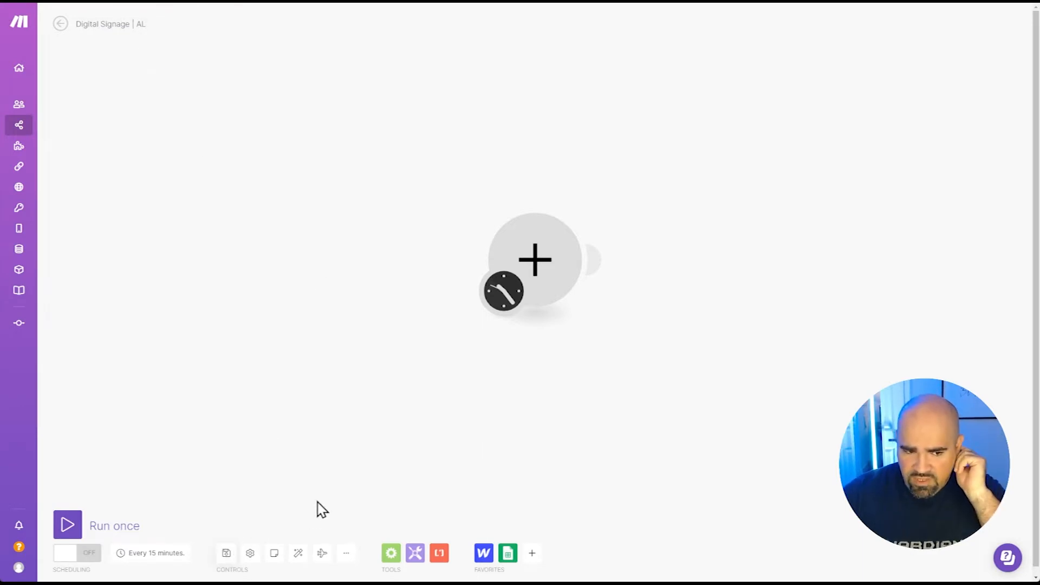
# Step: Add a Google Sheets Watch Rows trigger as the scenario's first module, leaving its settings unconfigured
pyautogui.click(534, 264)
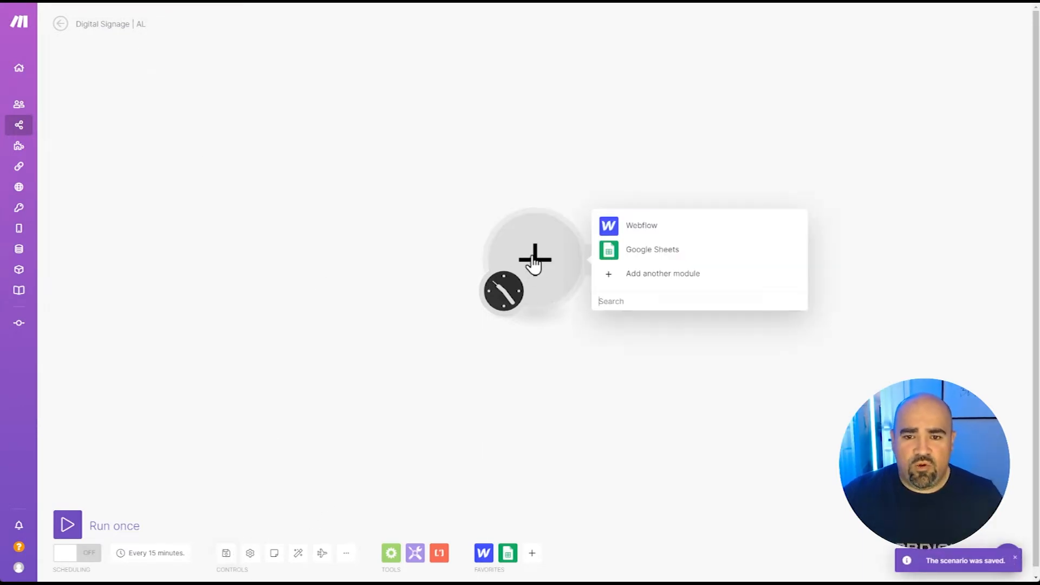
pyautogui.click(316, 315)
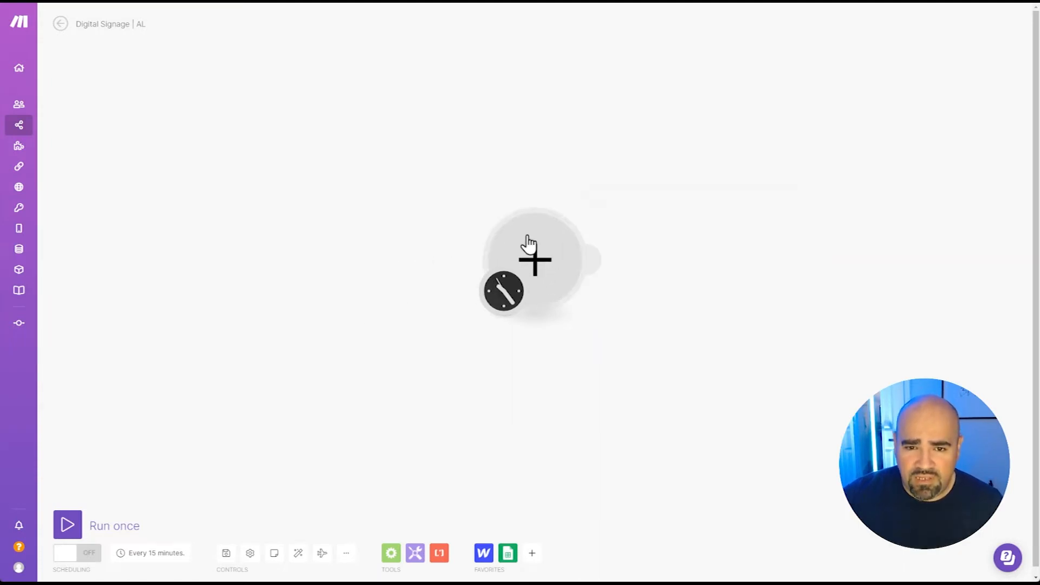
pyautogui.click(529, 245)
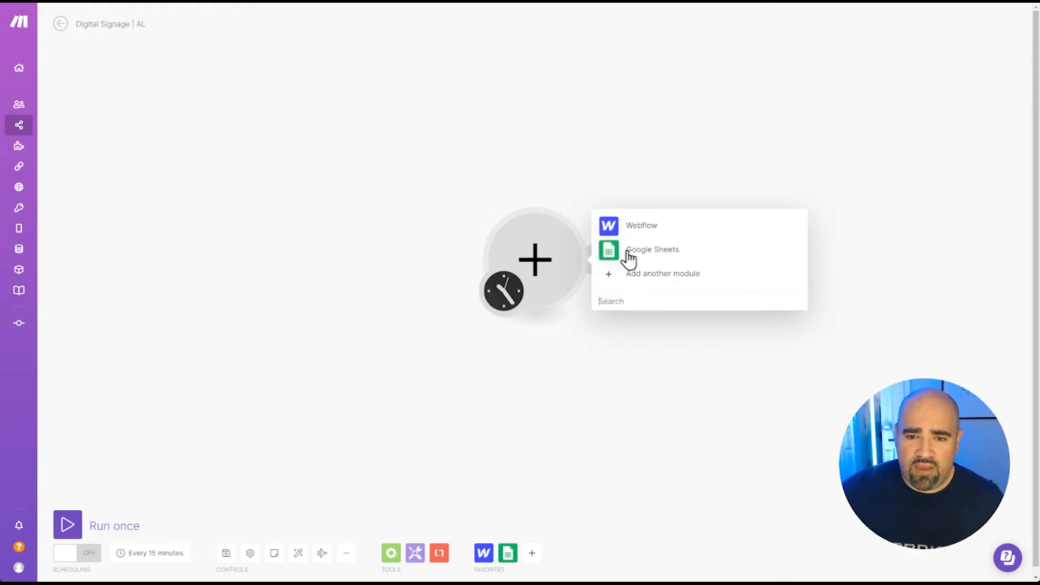
pyautogui.click(615, 301)
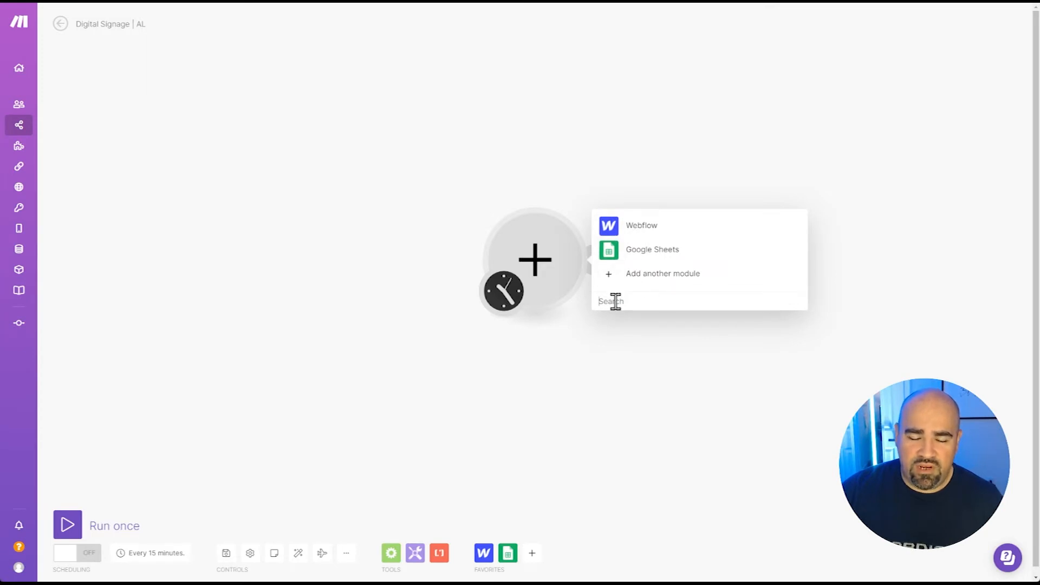
pyautogui.write('go')
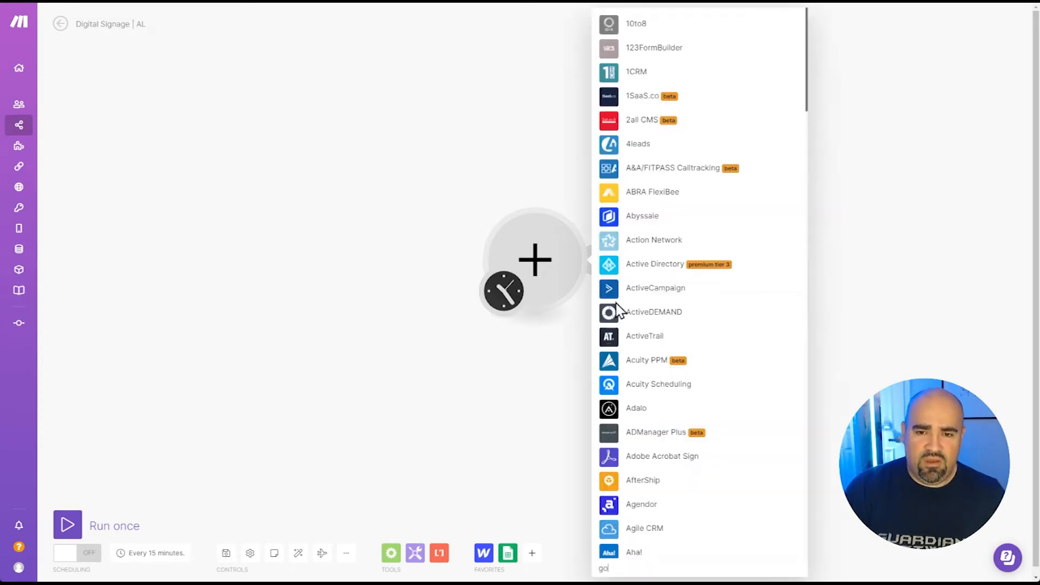
pyautogui.write('ogle sheets')
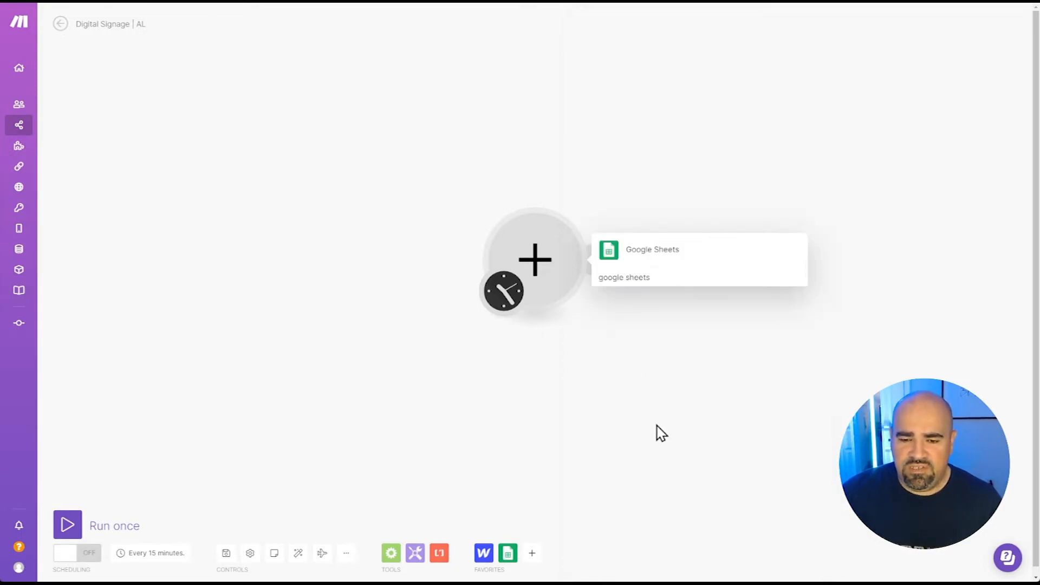
pyautogui.click(653, 255)
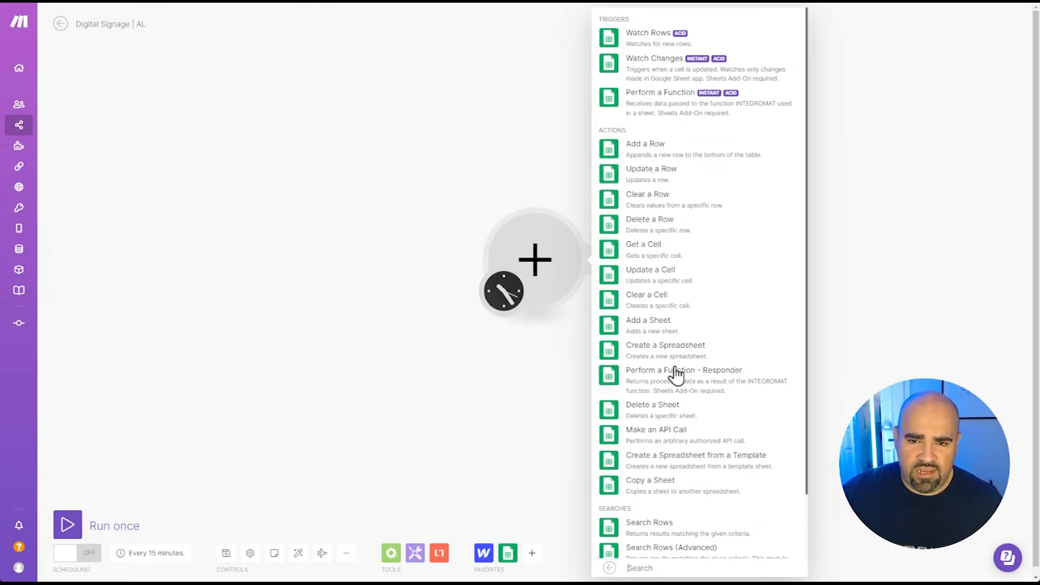
pyautogui.click(653, 47)
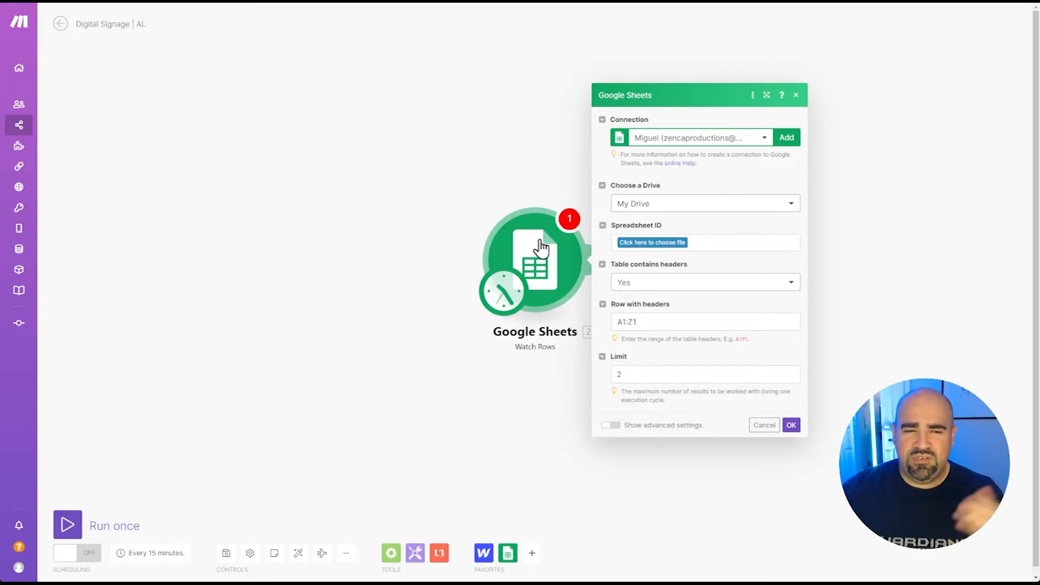
pyautogui.click(425, 203)
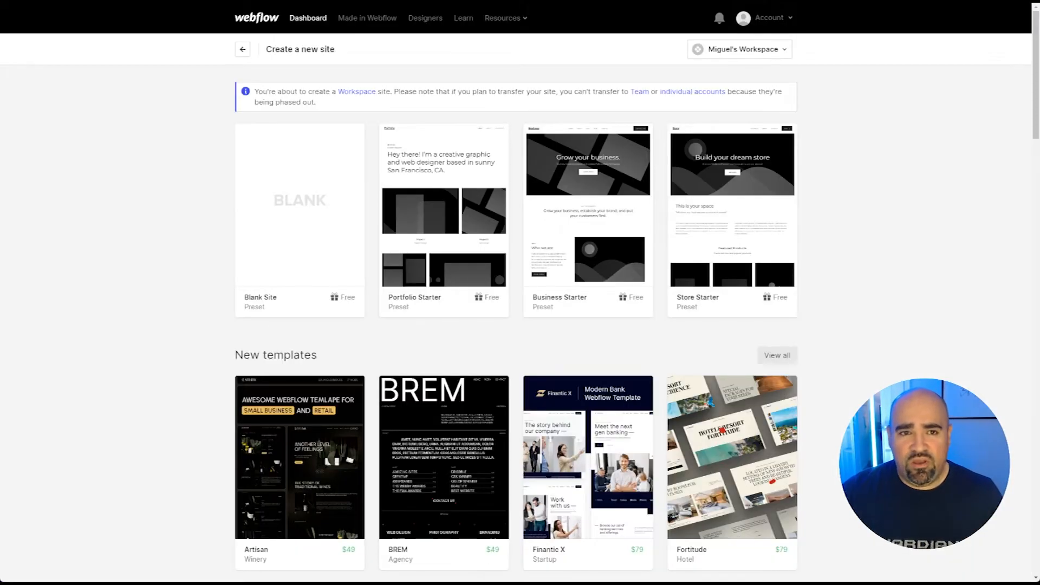
# Step: Open webflow.com in a new browser tab
pyautogui.hotkey('ctrl', 't')
pyautogui.write('webflow.com')
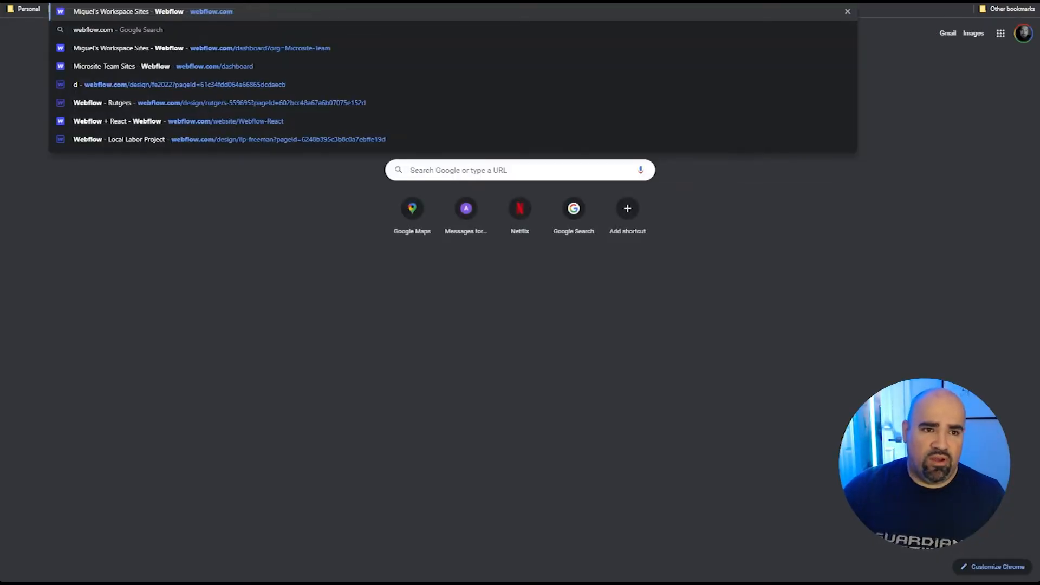
pyautogui.press('Return')
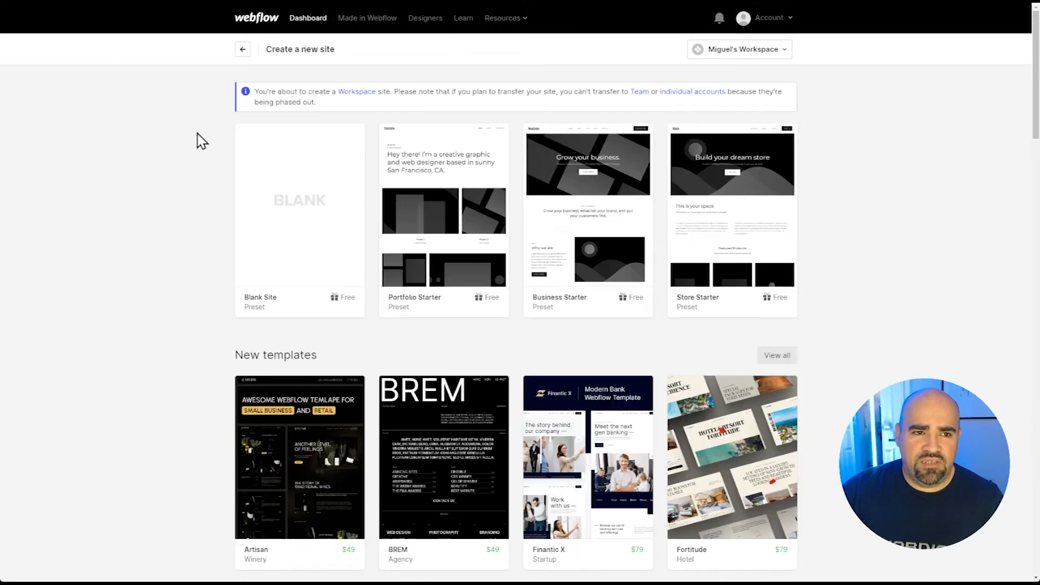
# Step: Create a new Webflow site from the Blank Site preset and name it "Digital Signage 1.0"
pyautogui.moveTo(529, 251)
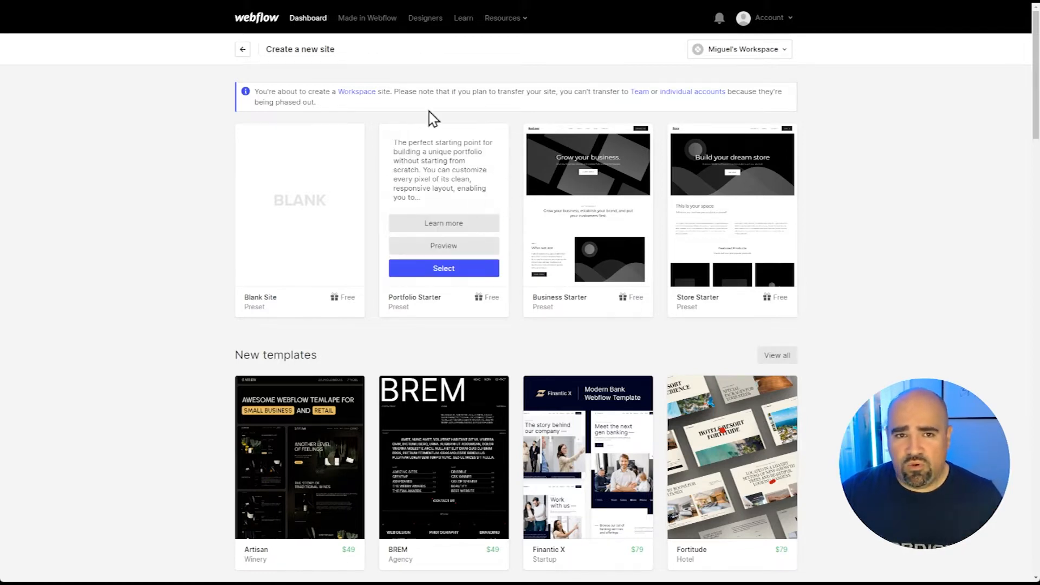
pyautogui.moveTo(249, 218)
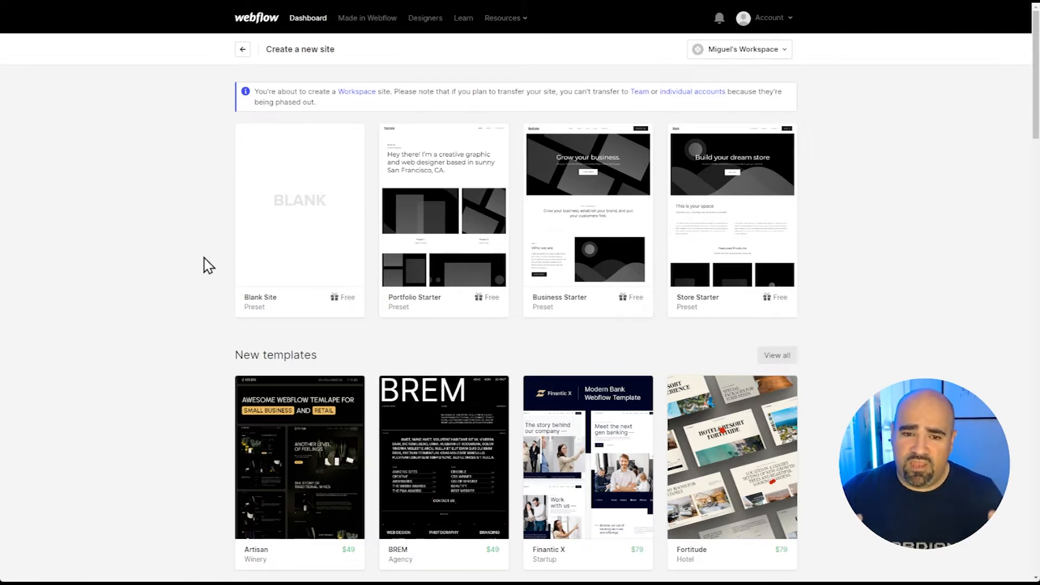
pyautogui.moveTo(276, 293)
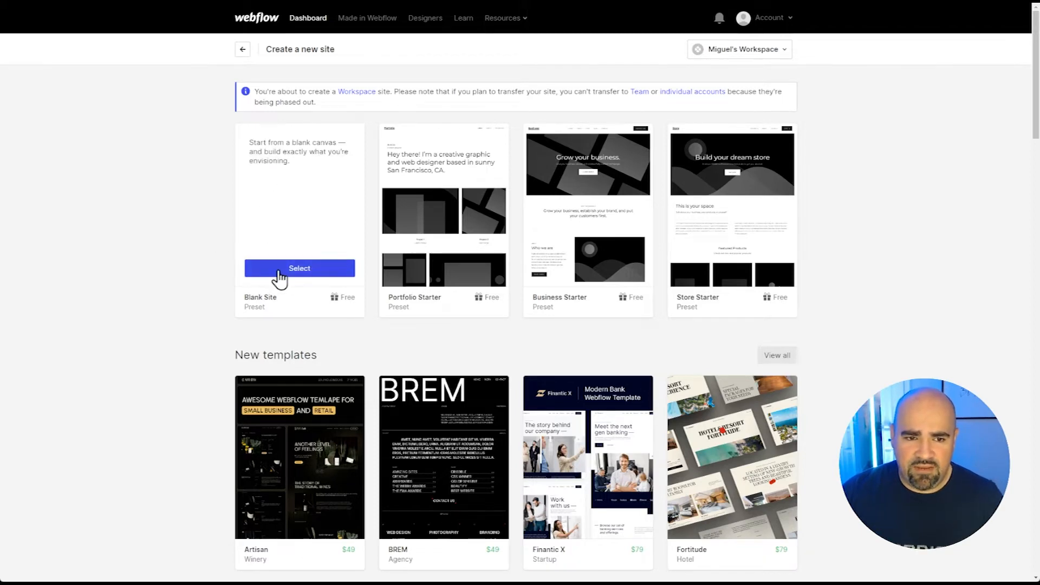
pyautogui.click(279, 269)
pyautogui.write('Digital Sig')
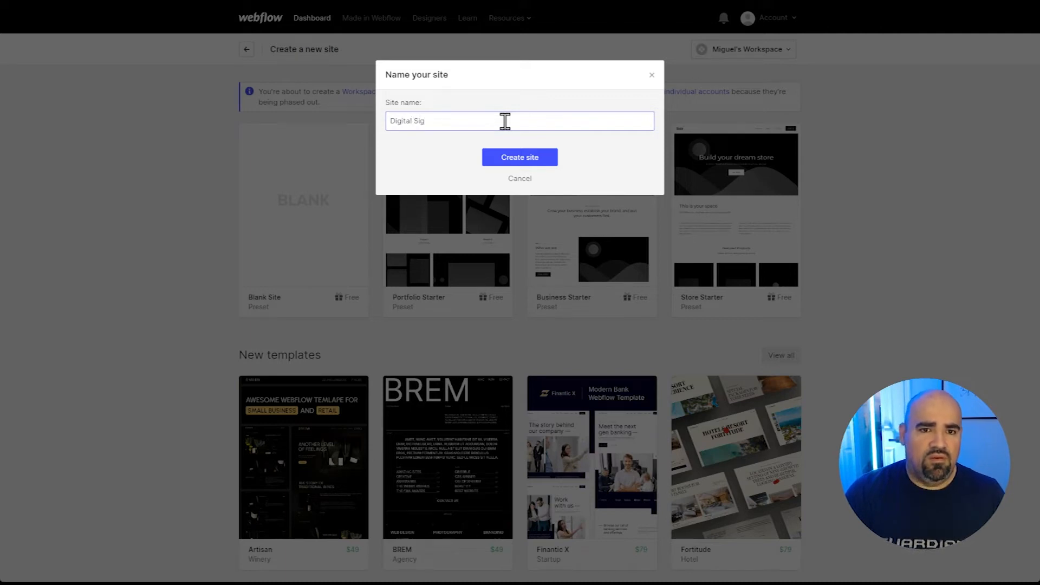
pyautogui.write('nage ')
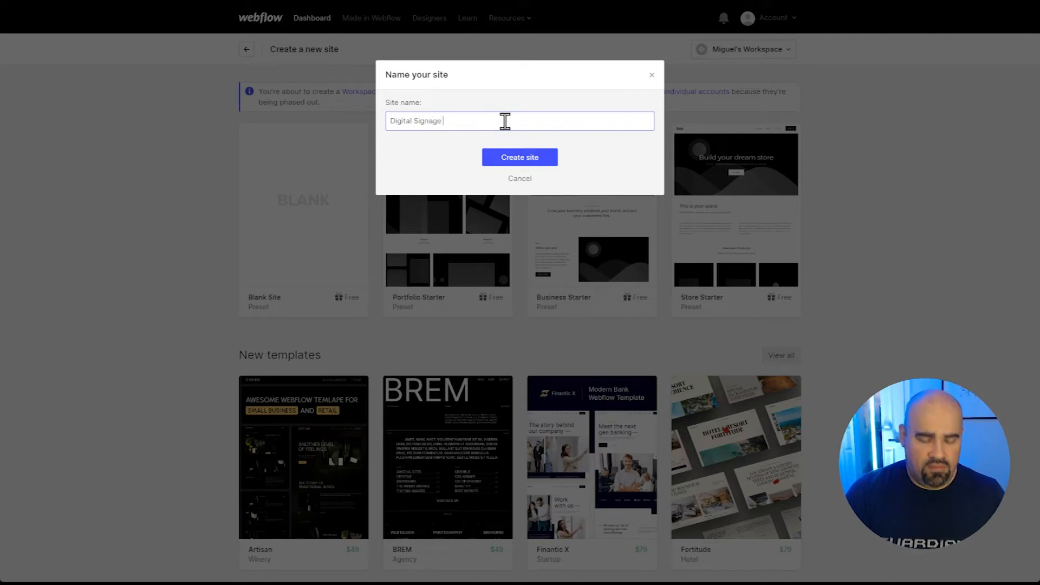
pyautogui.write('1.0')
pyautogui.press('Return')
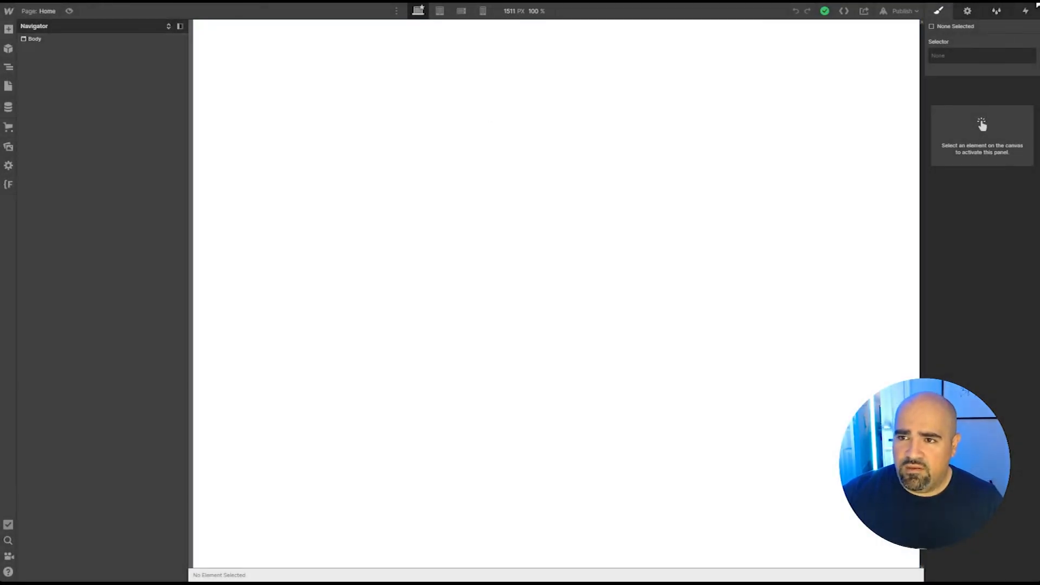
# Step: Add a Section element inside the Body of the Home page
pyautogui.hotkey('ctrl', '+')
pyautogui.hotkey('ctrl', '+')
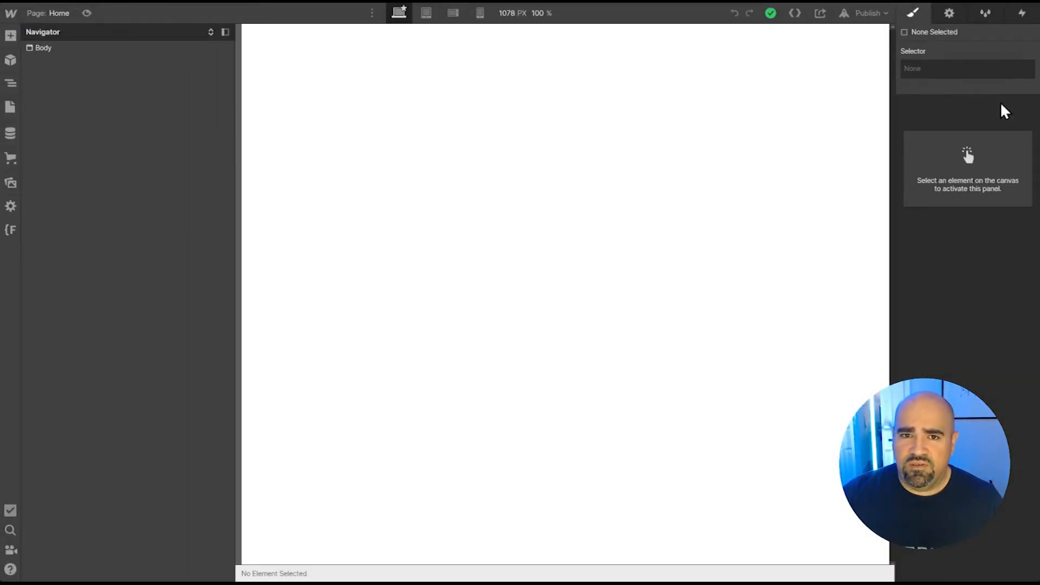
pyautogui.click(411, 99)
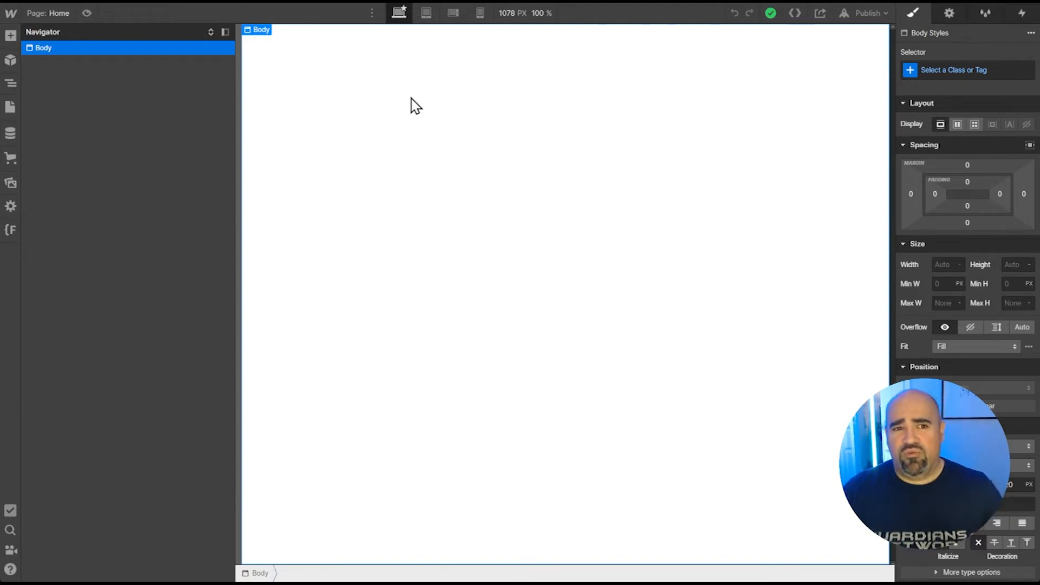
pyautogui.hotkey('ctrl', 'e')
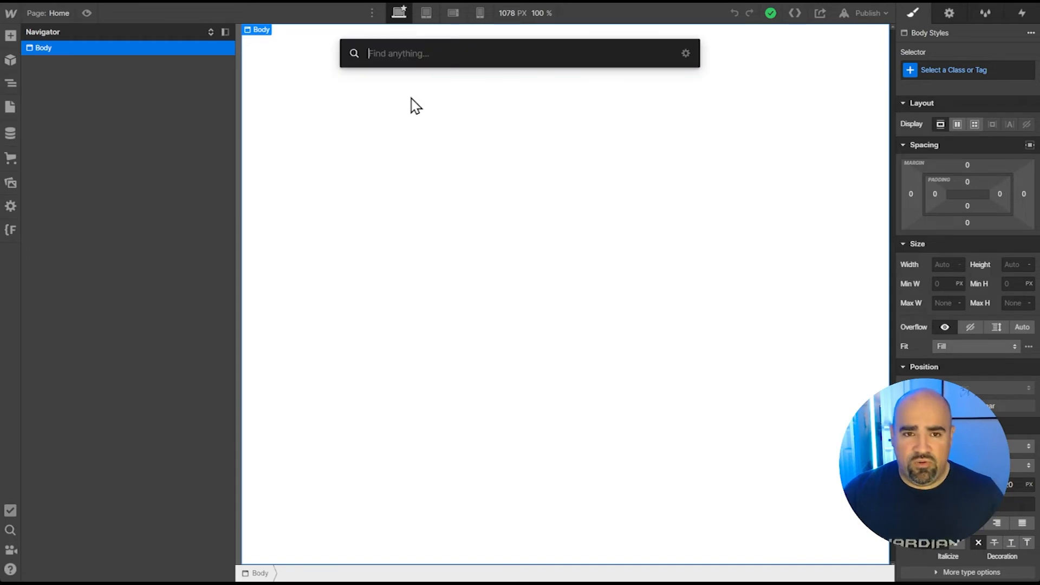
pyautogui.write('sect')
pyautogui.press('Return')
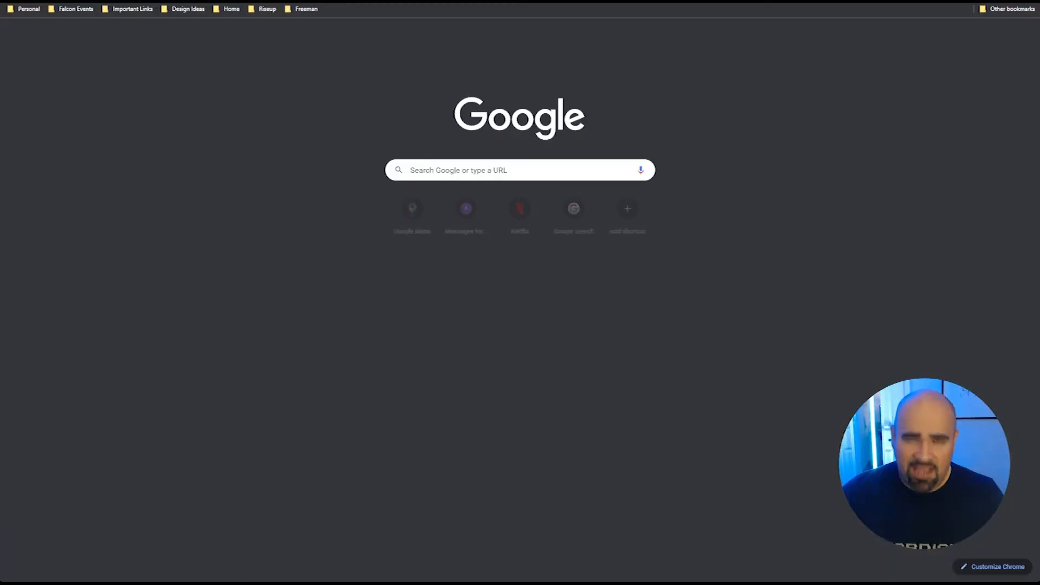
# Step: Search Google Images for "digital signage" in a new browser tab and examine the example displays, including the interactive pandemic signage image
pyautogui.hotkey('ctrl', 'l')
pyautogui.write('go')
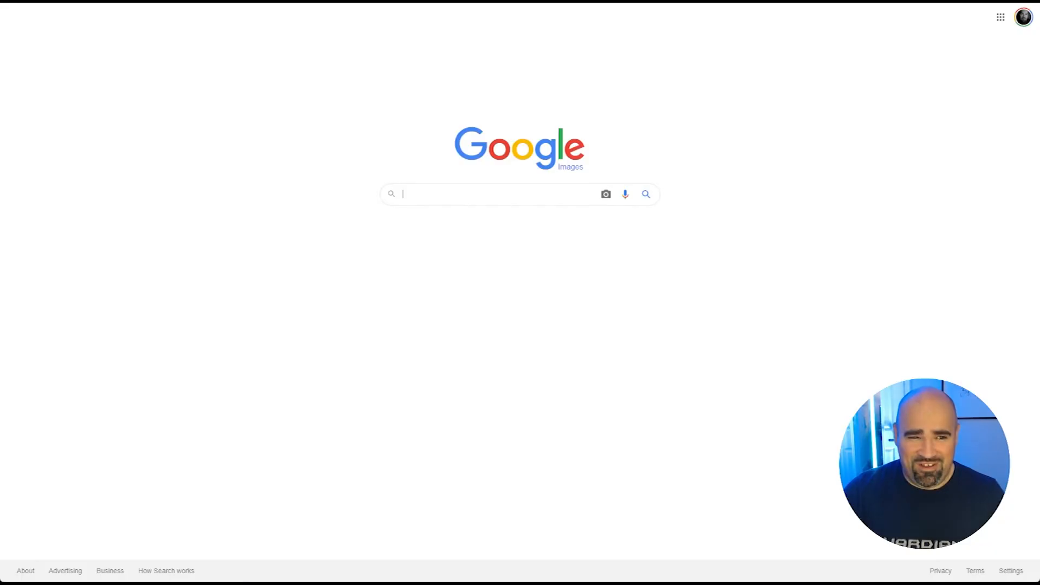
pyautogui.write('digit')
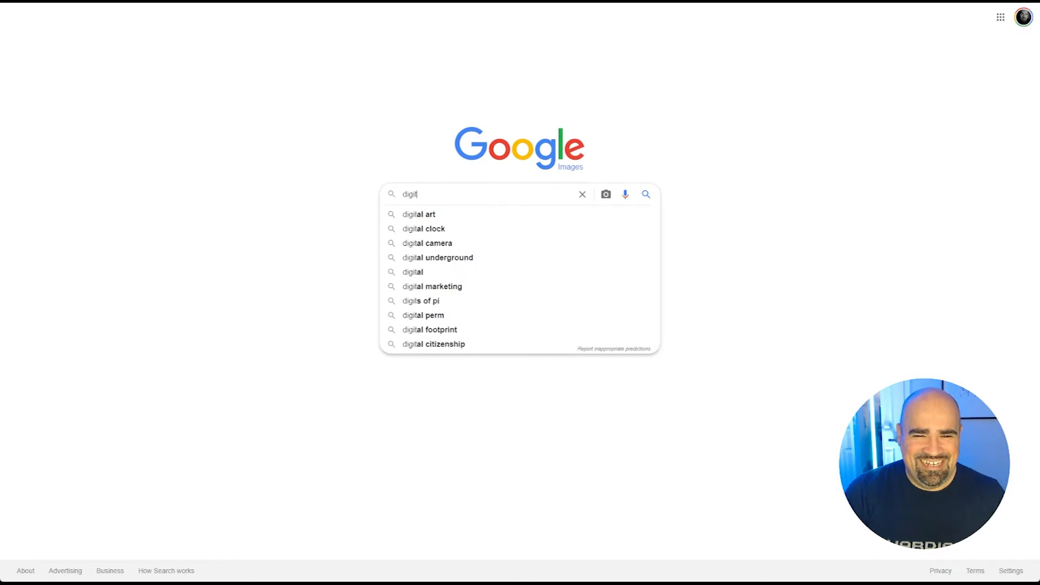
pyautogui.write('al signage')
pyautogui.press('Return')
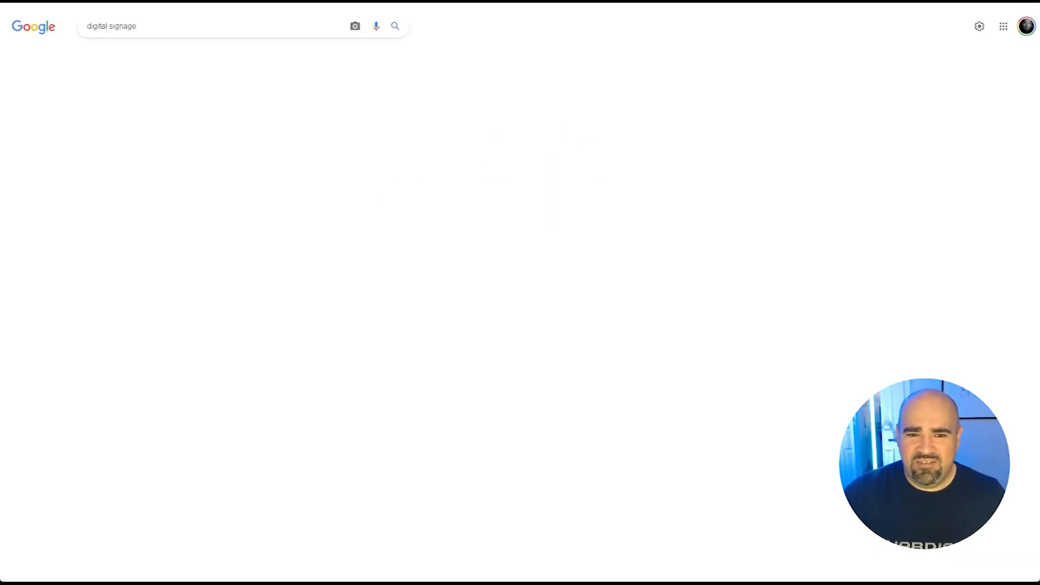
pyautogui.scroll(-3, 486, 297)
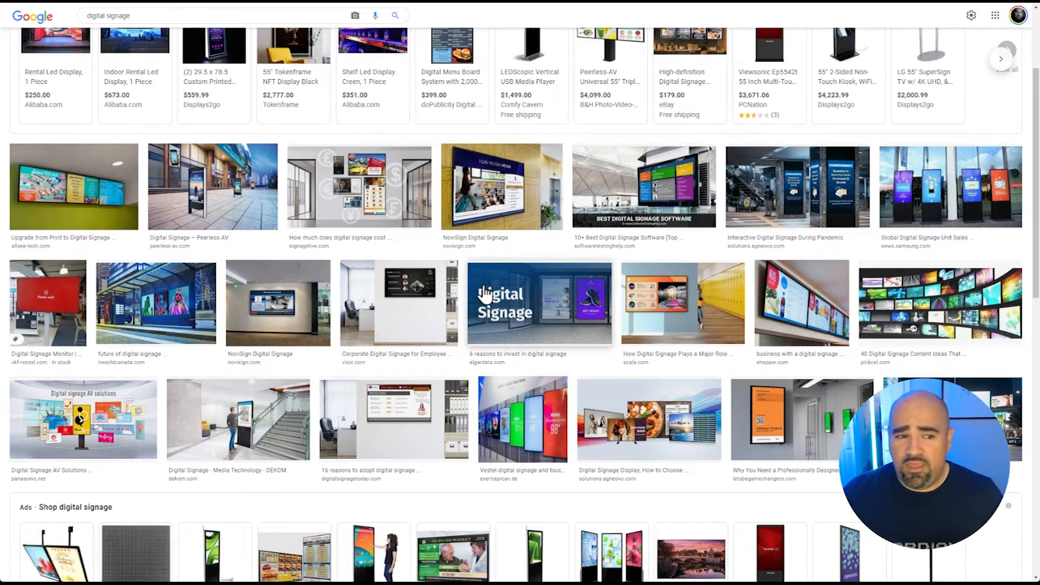
pyautogui.scroll(-1, 485, 296)
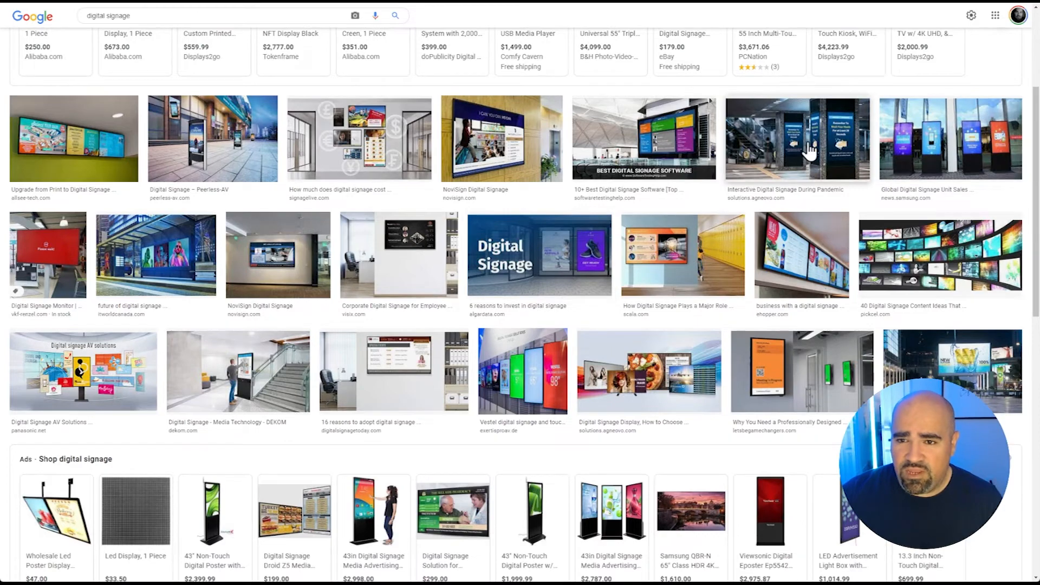
pyautogui.click(846, 205)
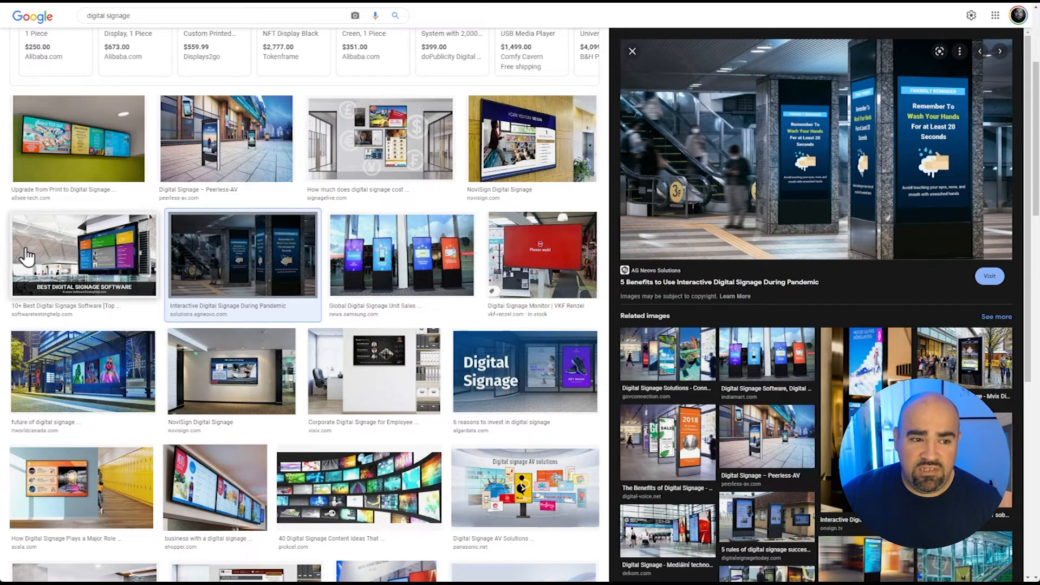
pyautogui.scroll(-1, 33, 253)
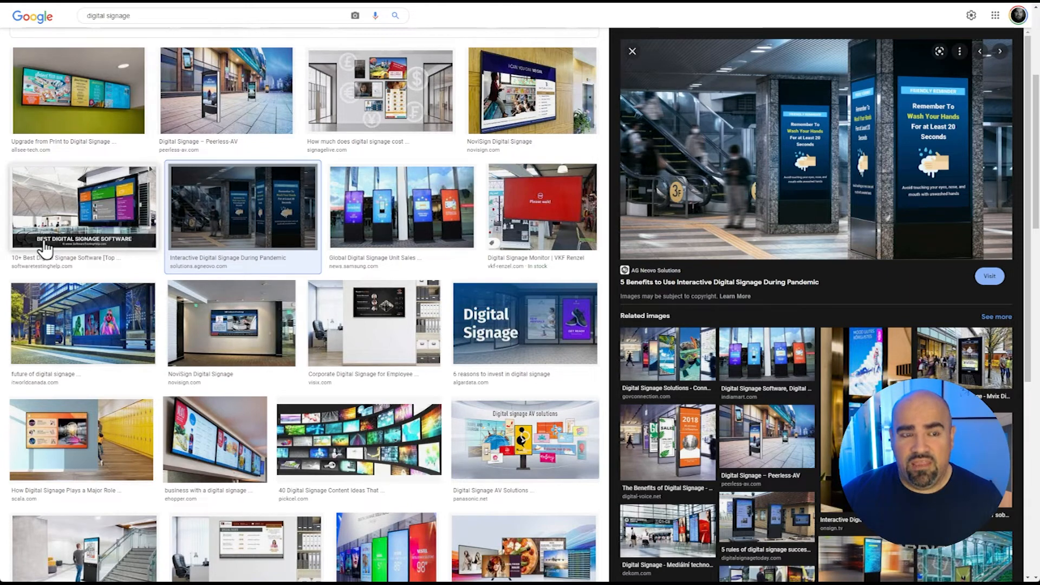
pyautogui.scroll(2, 47, 250)
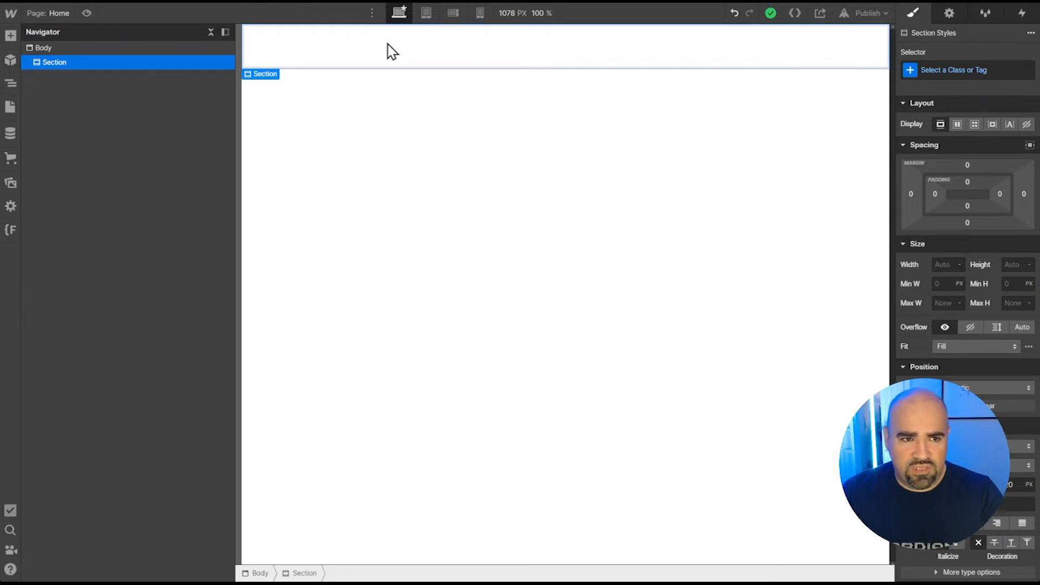
# Step: Back in the Webflow Designer, add a Collection List element inside the selected Section
pyautogui.hotkey('ctrl', 'k')
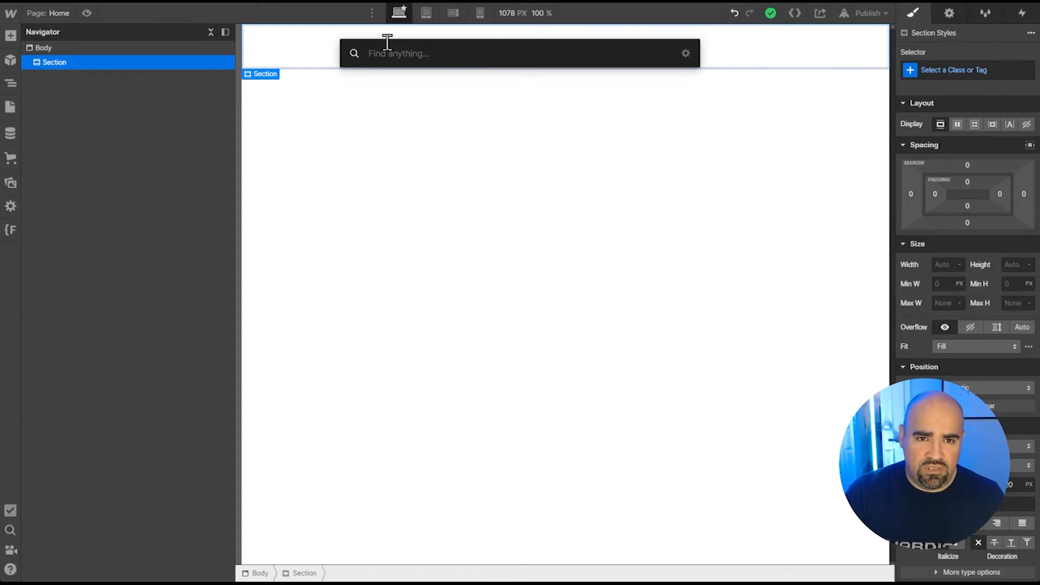
pyautogui.write('coll')
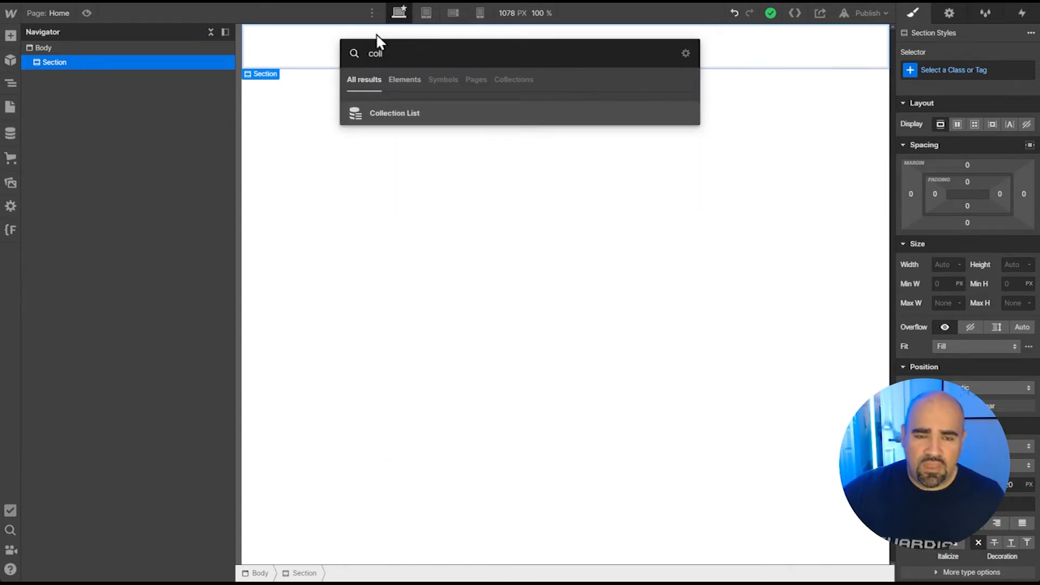
pyautogui.click(387, 113)
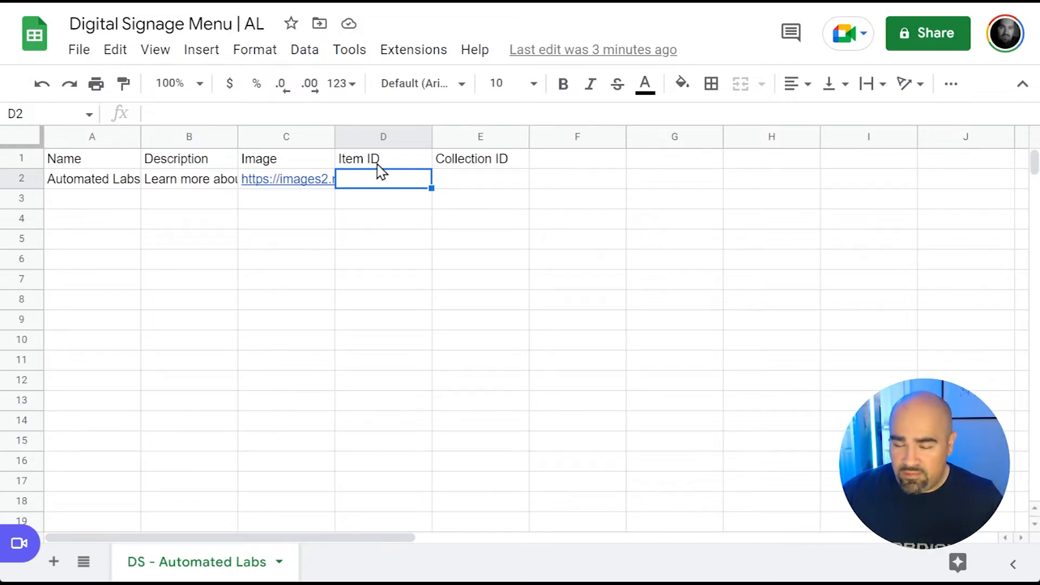
# Step: Review the Item ID and Collection ID headers in the Google Sheet, and start a new Webflow CMS collection named "Digital Signage"
pyautogui.click(350, 163)
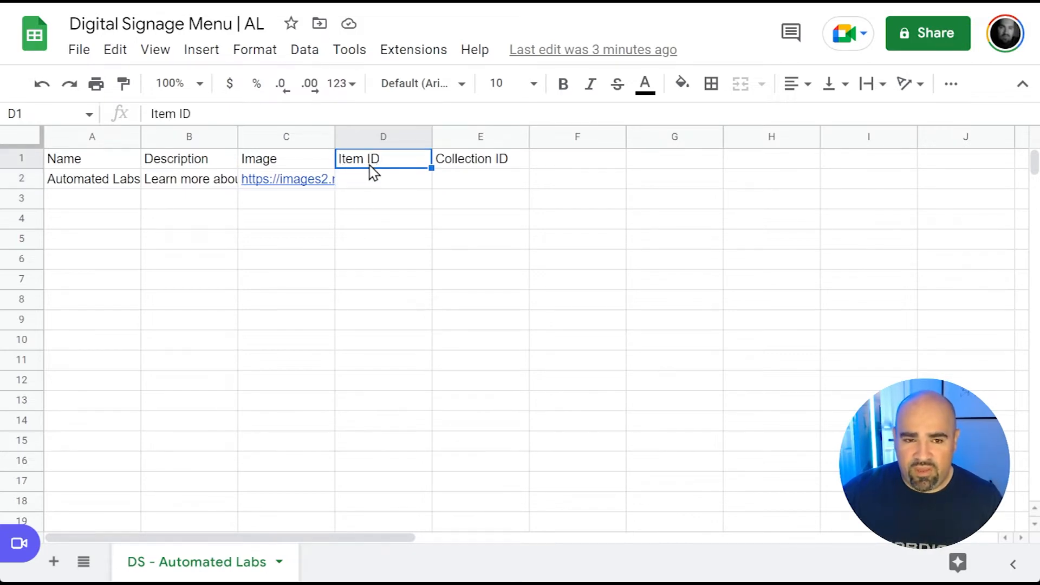
pyautogui.click(490, 165)
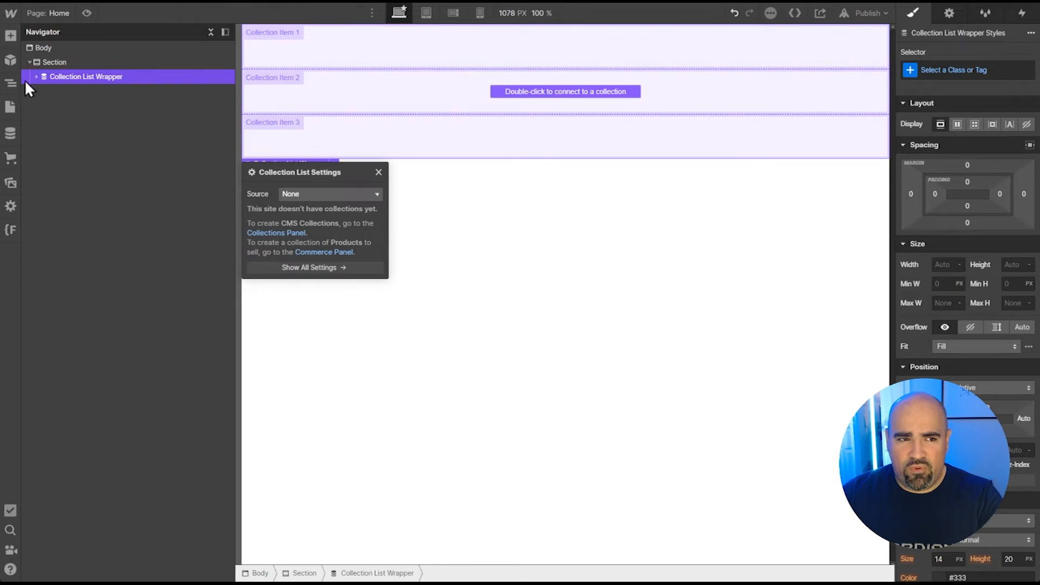
pyautogui.click(10, 138)
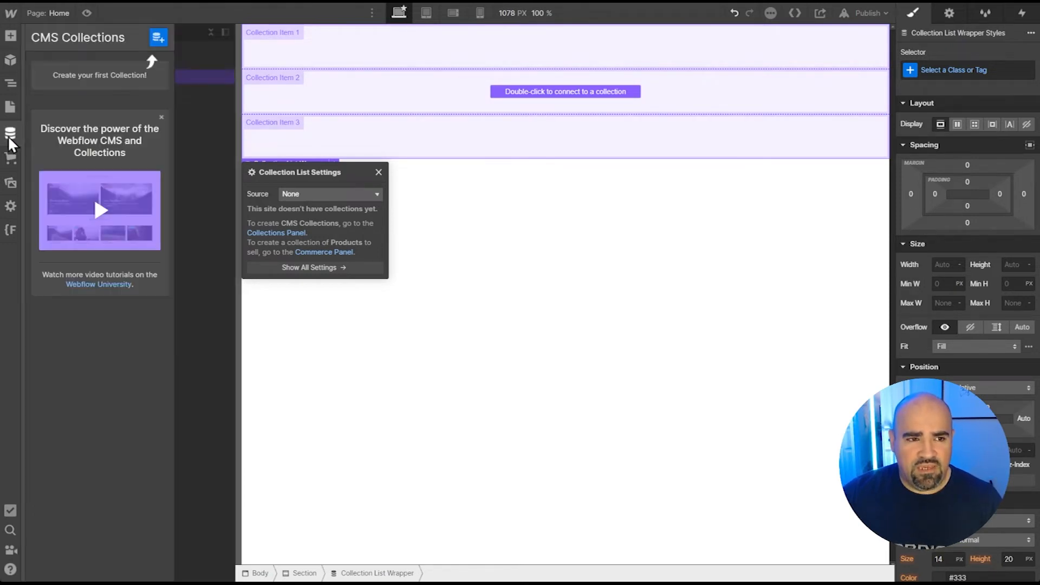
pyautogui.click(162, 43)
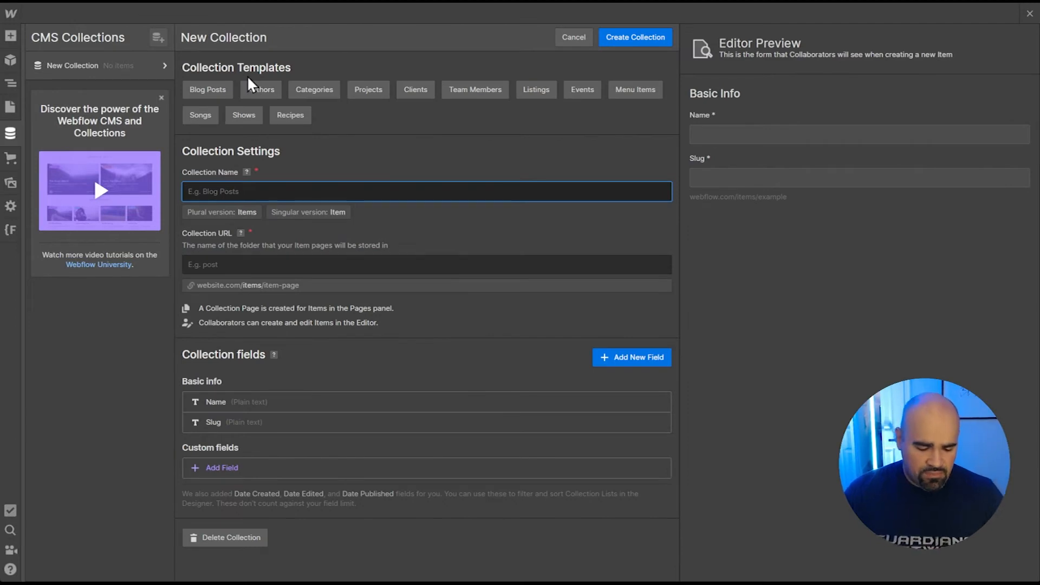
pyautogui.write('Digital Signage')
pyautogui.click(435, 161)
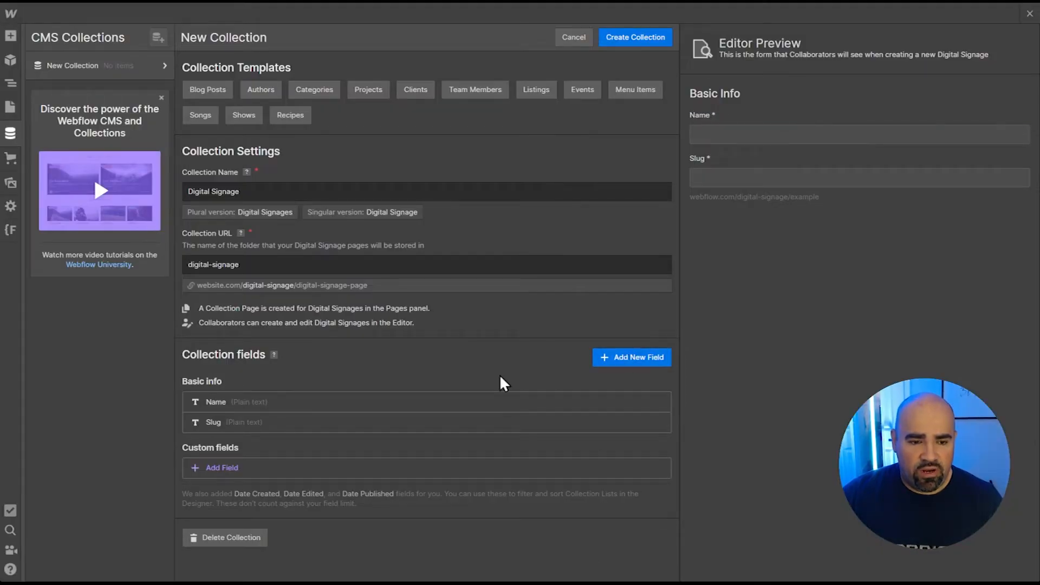
# Step: Change the label of the collection's Slug field to "URL" and save the field
pyautogui.click(217, 429)
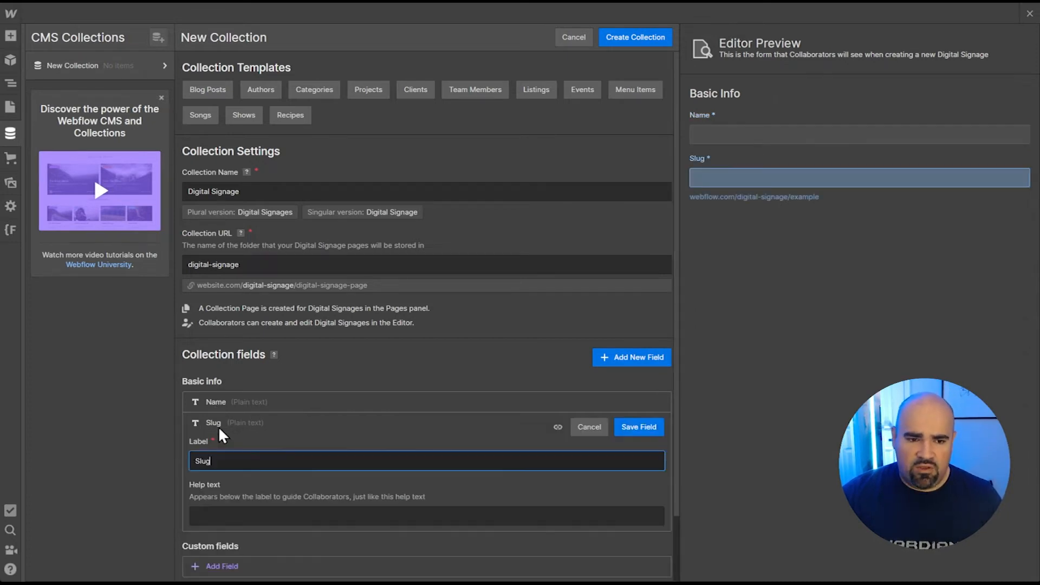
pyautogui.hotkey('ctrl', 'a')
pyautogui.write('URL')
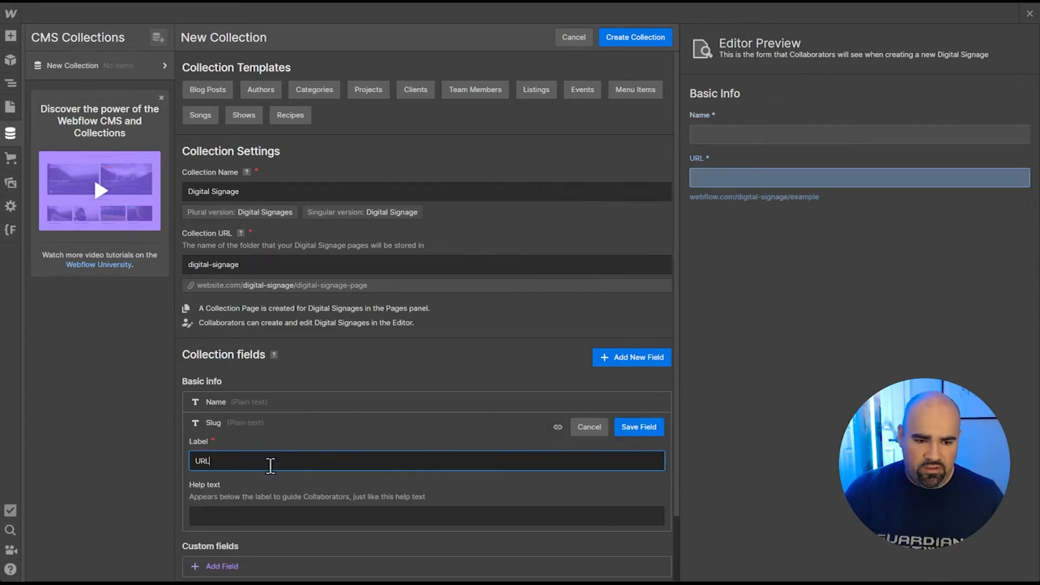
pyautogui.click(643, 429)
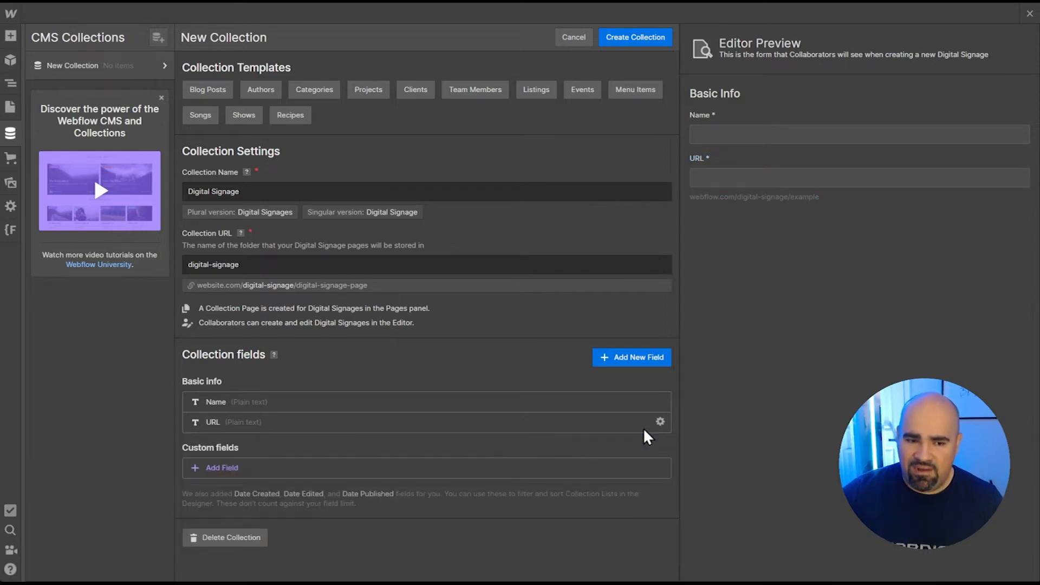
# Step: Add a plain text custom field labelled "Description Area" with the multiple line text type, and save the field
pyautogui.click(634, 357)
pyautogui.scroll(-3, 482, 390)
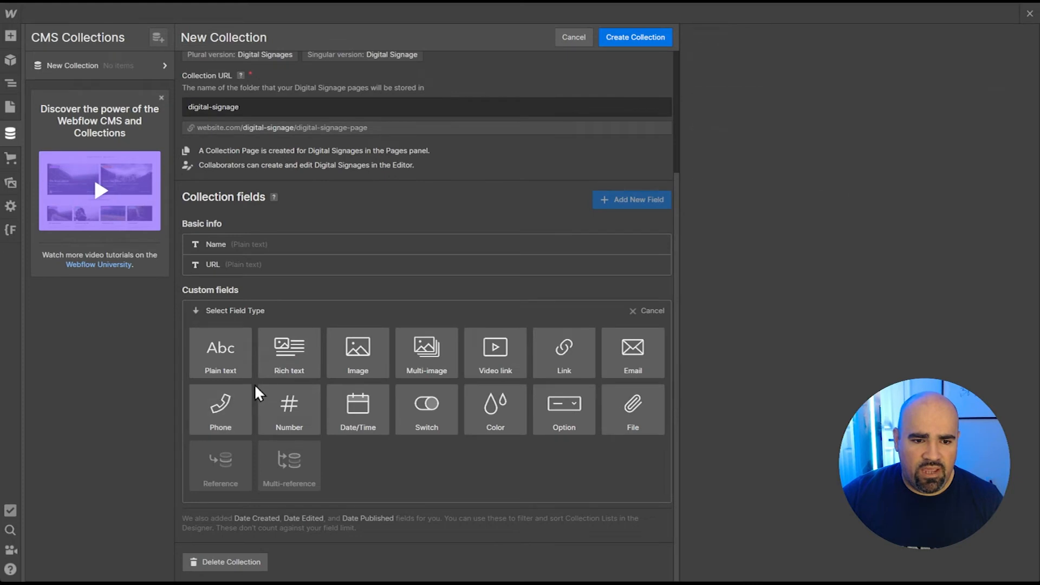
pyautogui.click(216, 352)
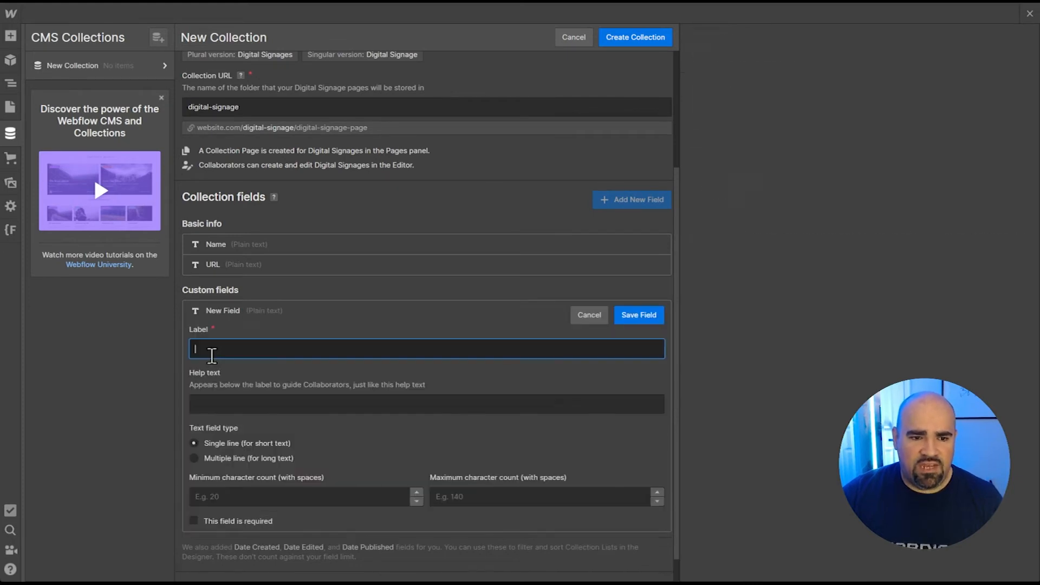
pyautogui.write('Descri')
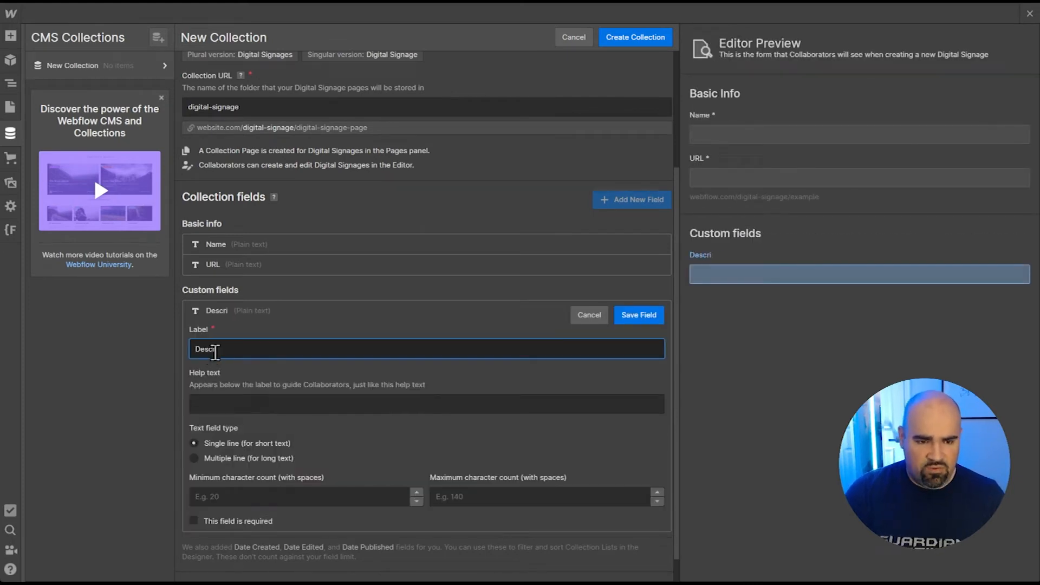
pyautogui.write('ption Area')
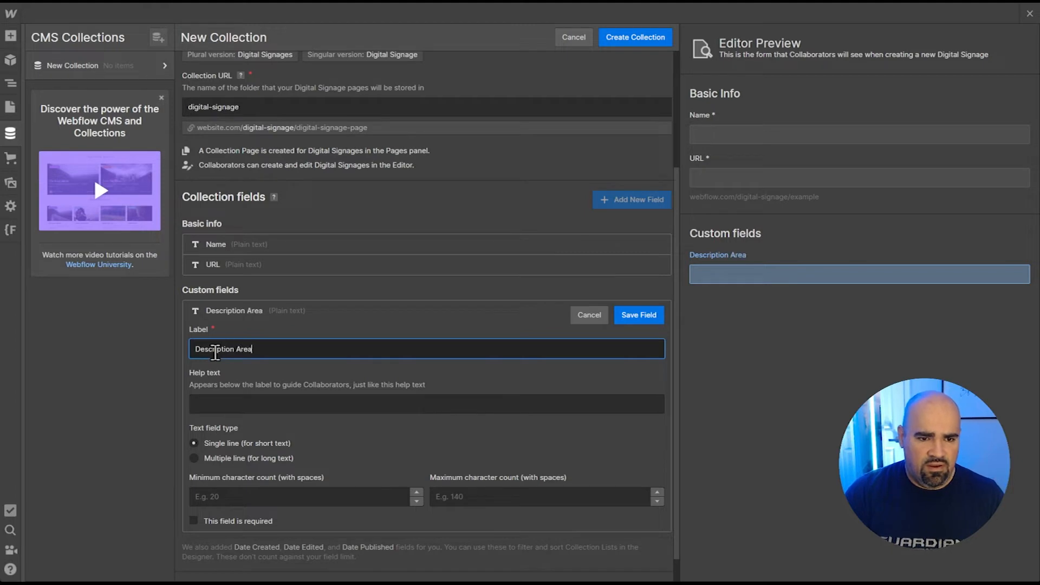
pyautogui.click(245, 461)
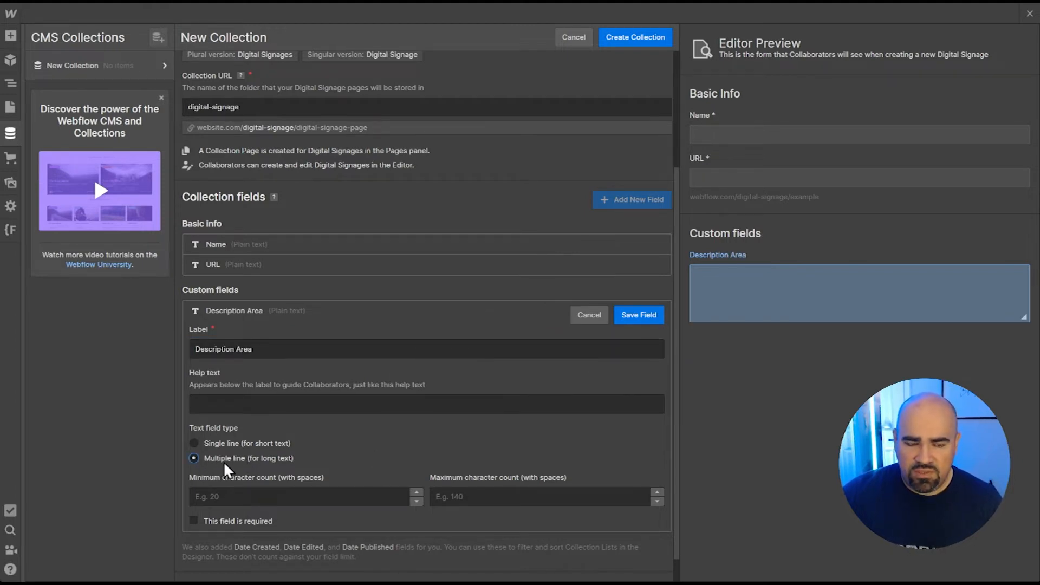
pyautogui.click(641, 320)
# Step: Add an image custom field labelled "Sign Image" to the new collection and save the field
pyautogui.click(260, 487)
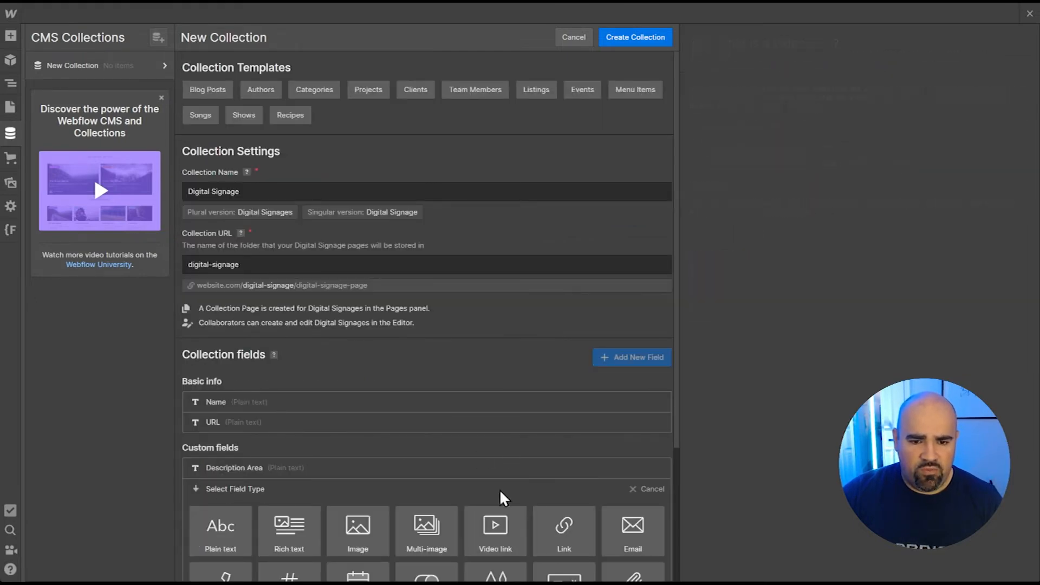
pyautogui.scroll(-3, 501, 495)
pyautogui.click(358, 352)
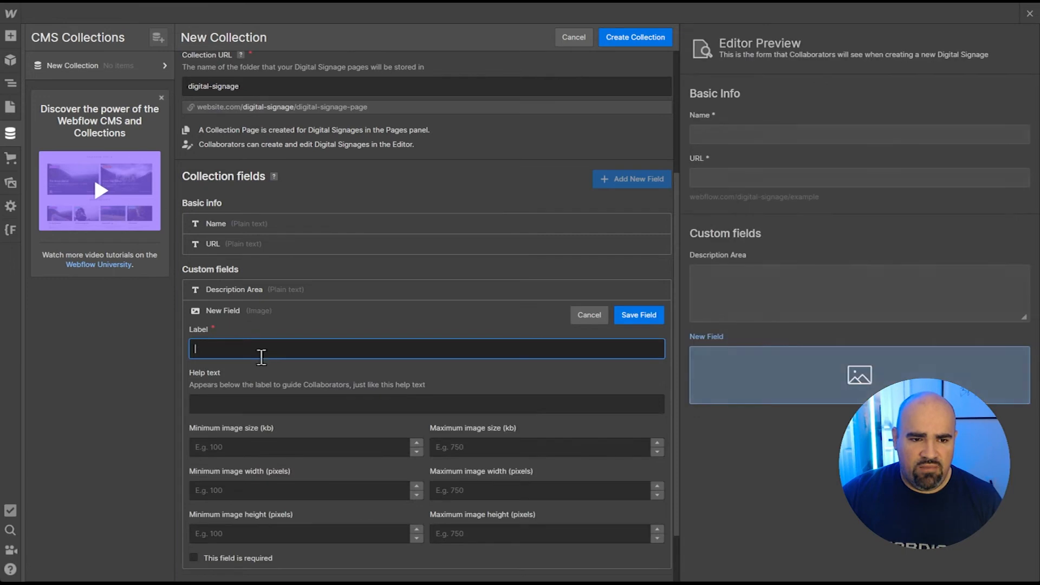
pyautogui.write('S')
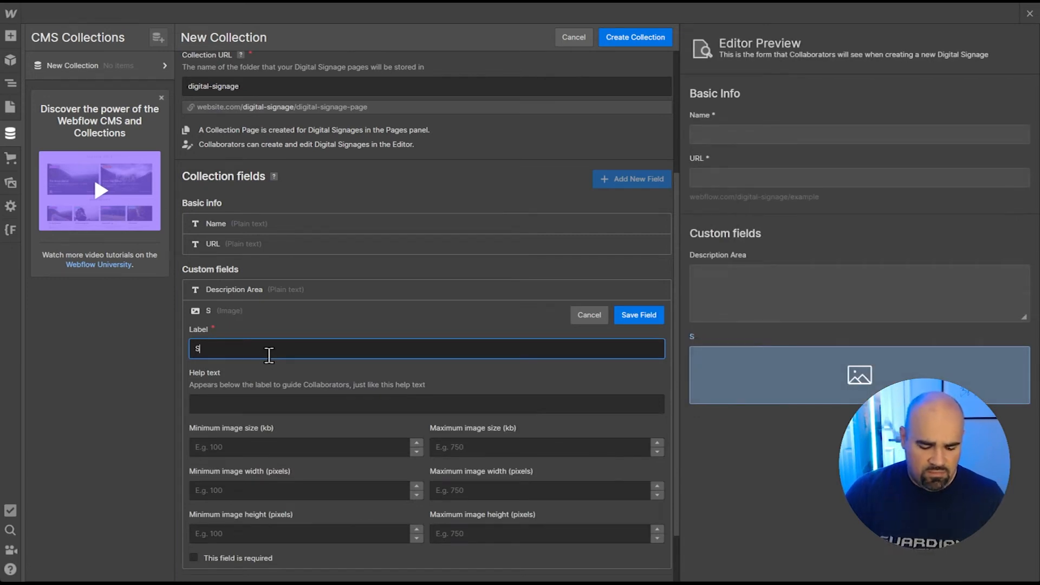
pyautogui.write('ign Image')
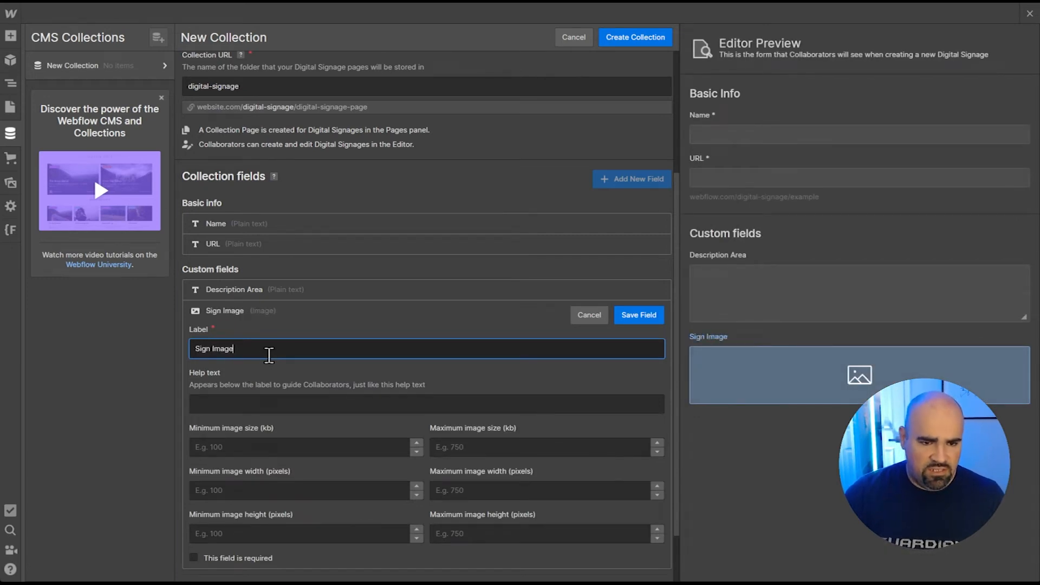
pyautogui.click(638, 317)
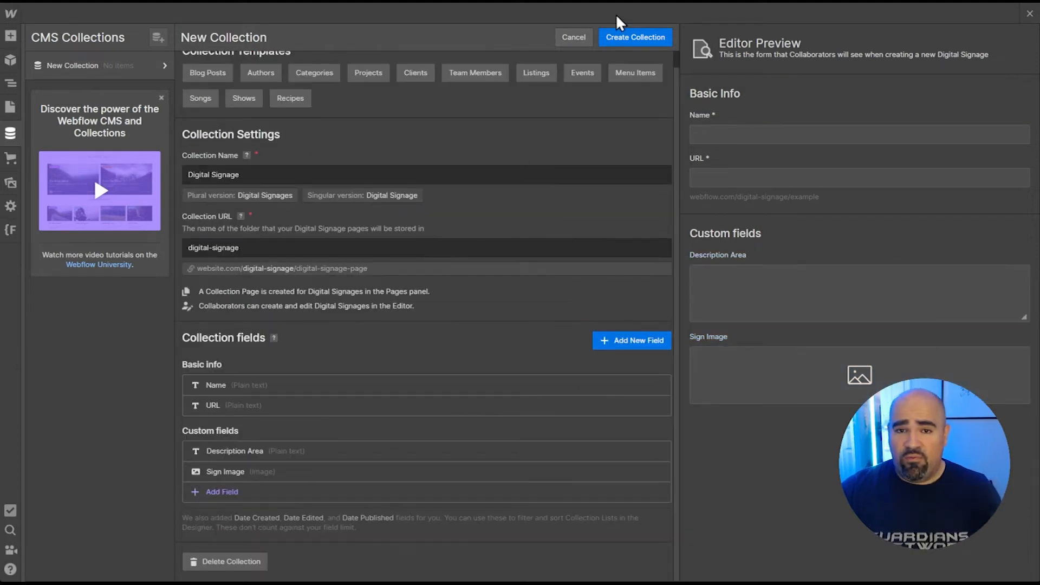
# Step: Create the Digital Signage collection, fill it with 5 sample items, and return to the page canvas
pyautogui.click(645, 39)
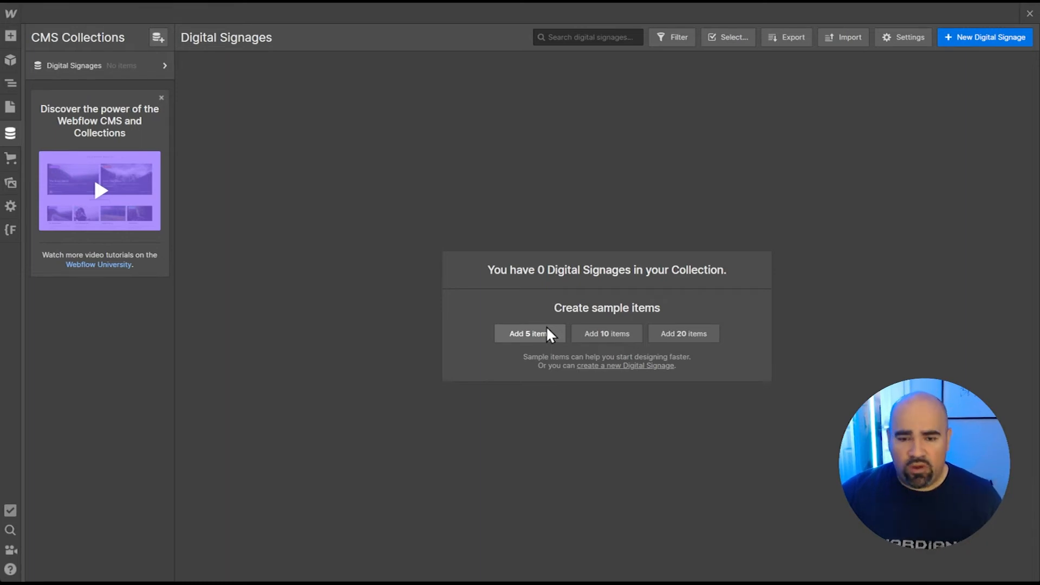
pyautogui.click(543, 343)
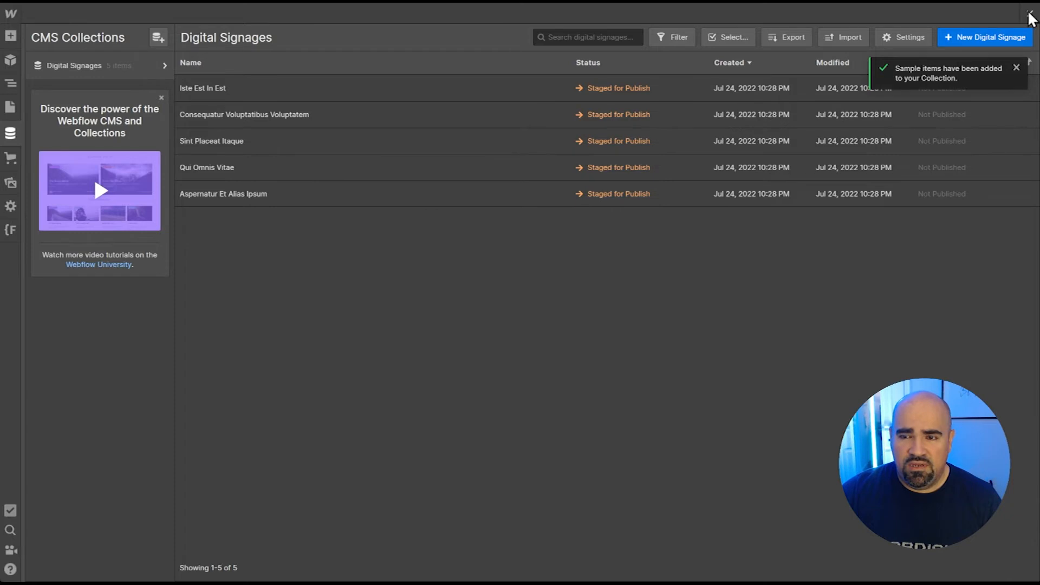
pyautogui.click(1029, 13)
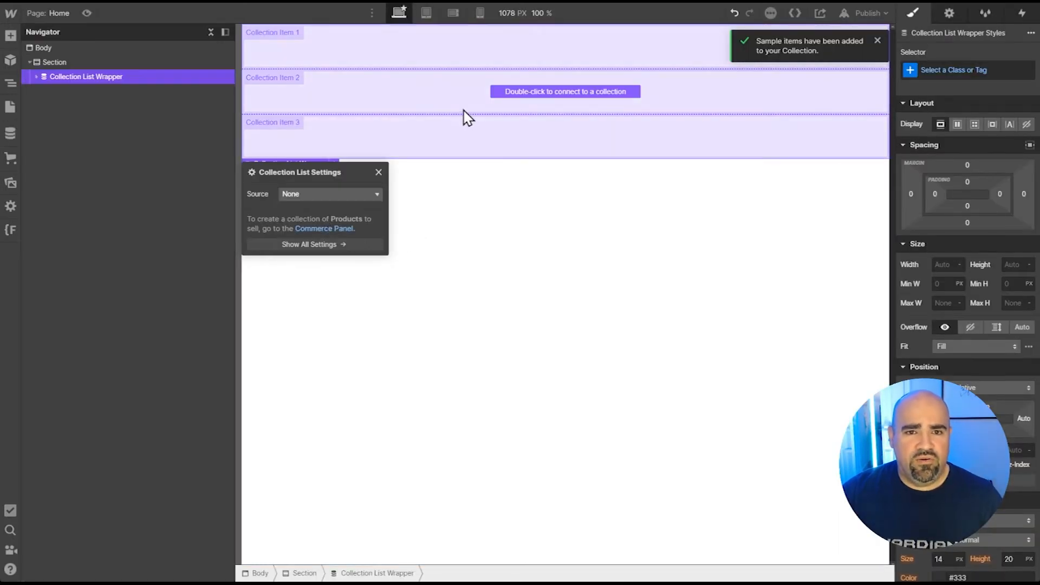
# Step: Delete the unconnected Collection List Wrapper and add a Button element inside the Section
pyautogui.press('Delete')
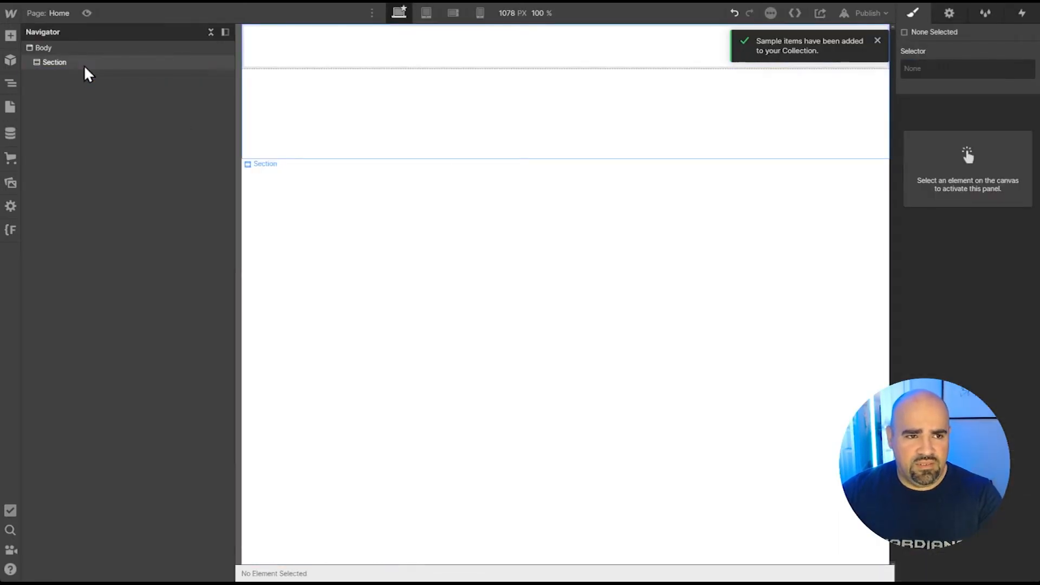
pyautogui.click(83, 64)
pyautogui.hotkey('ctrl', 'e')
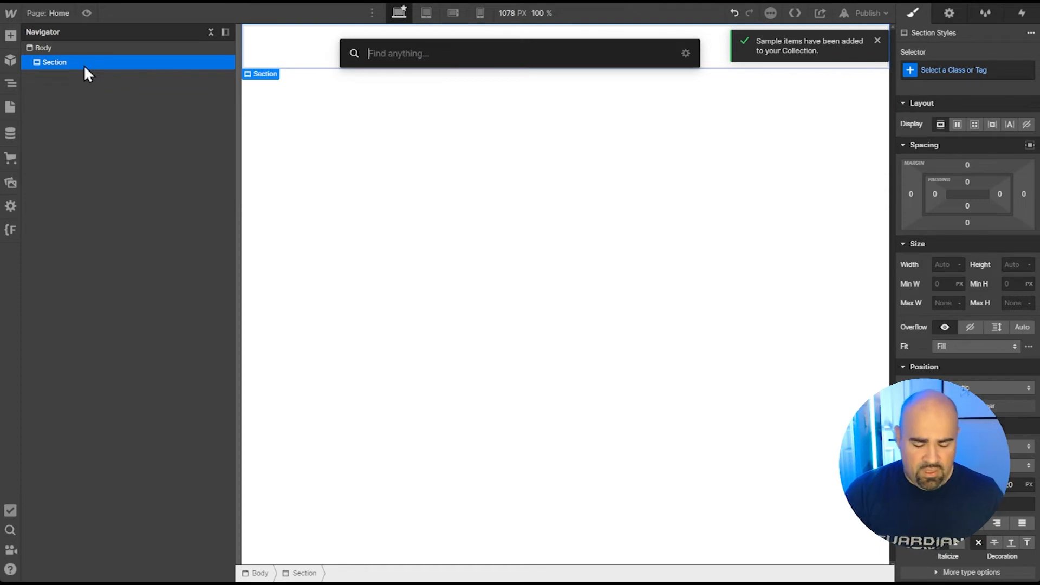
pyautogui.write('butt')
pyautogui.press('Return')
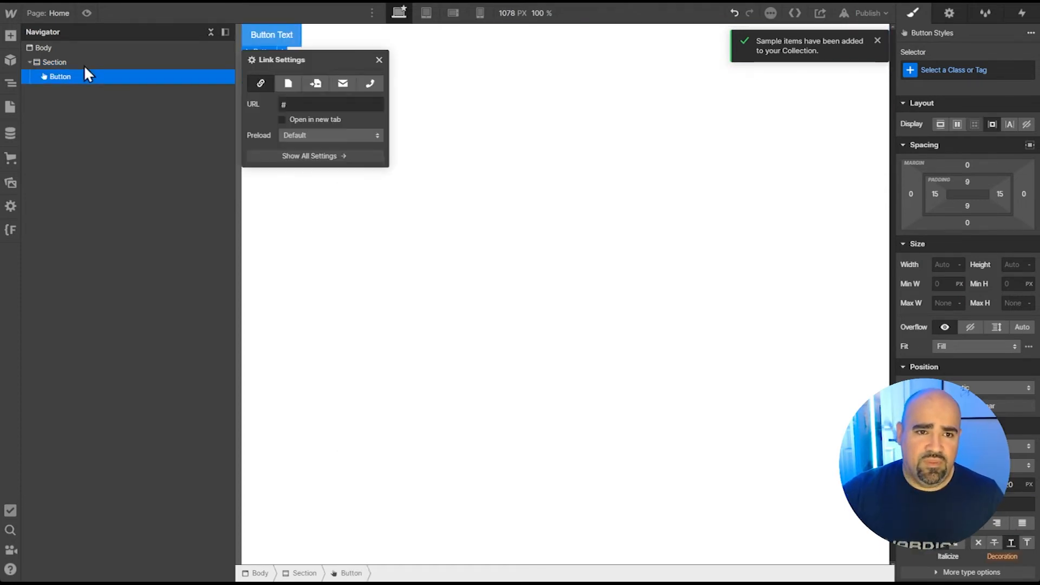
# Step: Enter "Go to sign" as the button's link URL
pyautogui.click(307, 106)
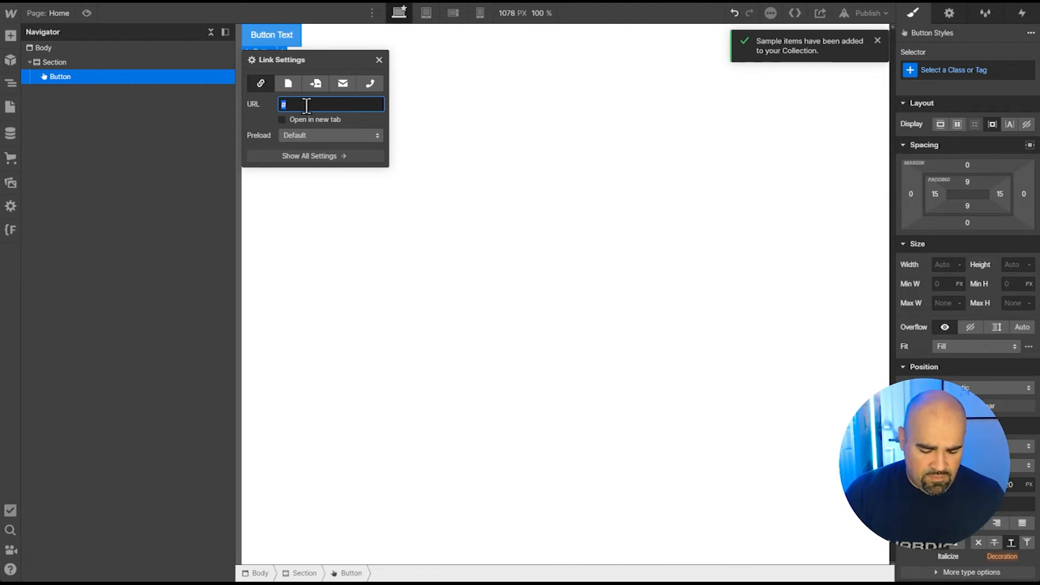
pyautogui.write('Go to sign')
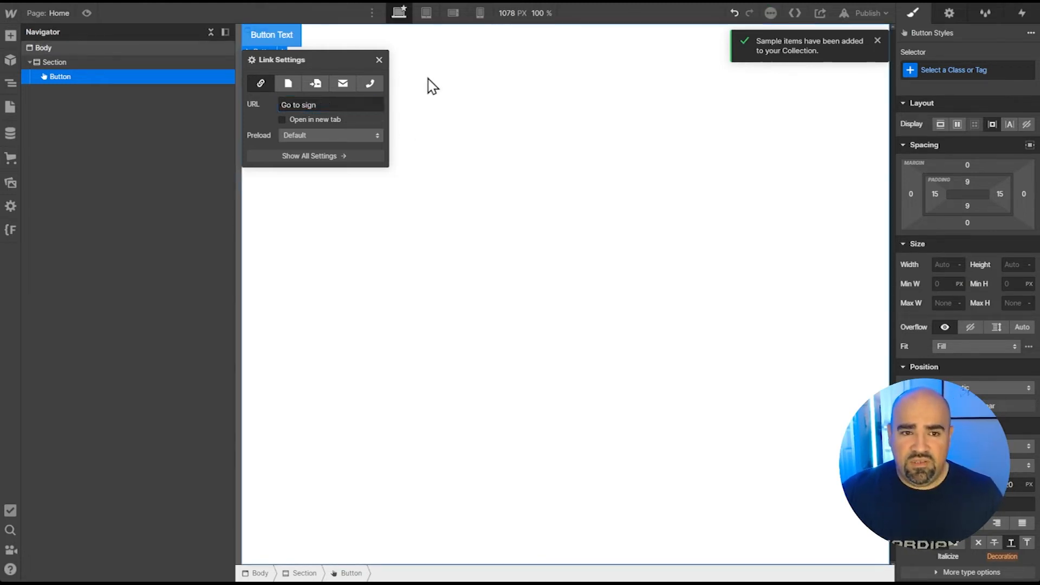
pyautogui.click(412, 81)
# Step: Change the button's text to "Go to sign"
pyautogui.click(278, 43)
pyautogui.doubleClick(277, 39)
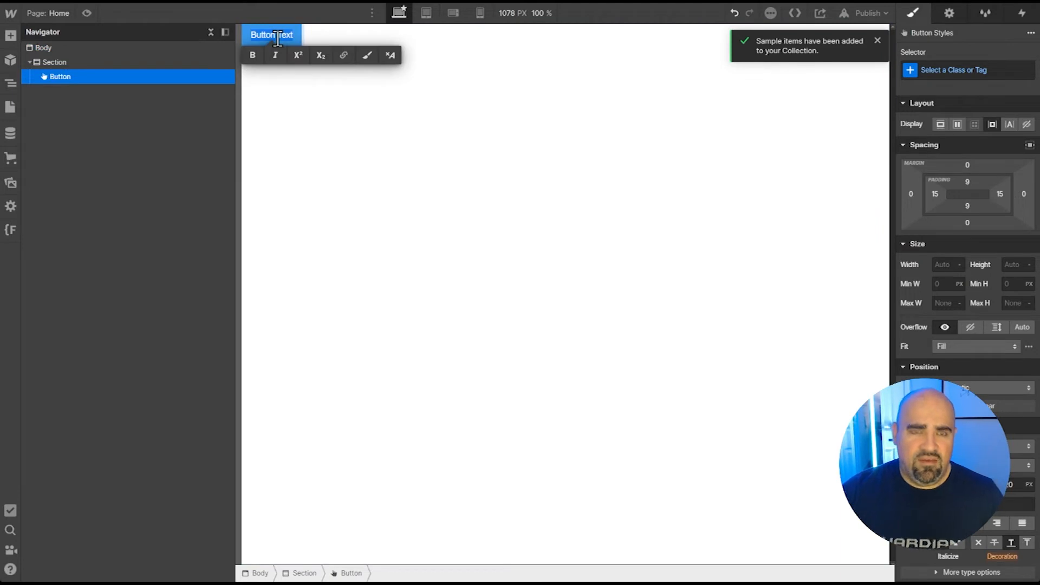
pyautogui.write('Go')
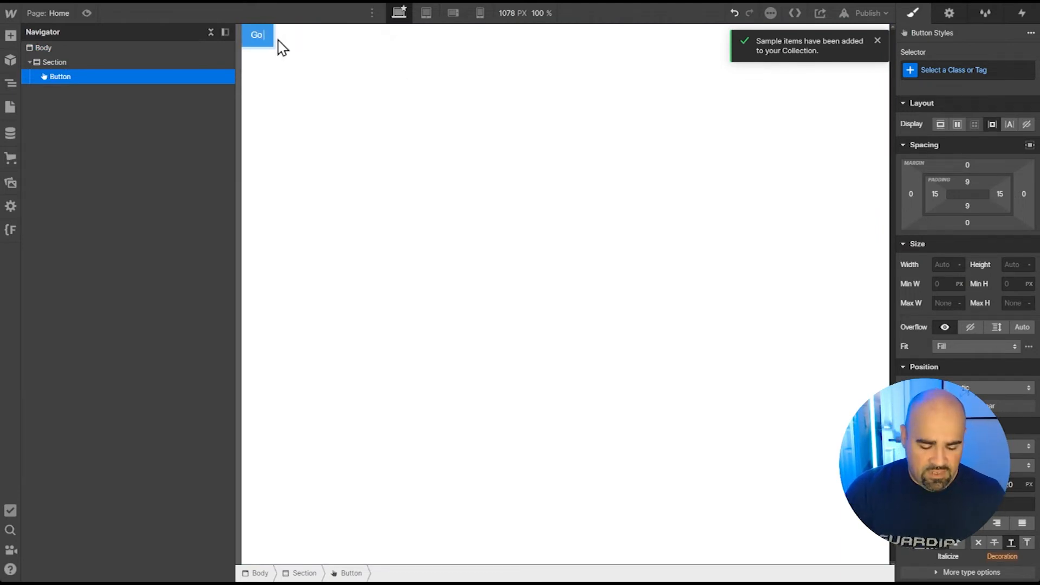
pyautogui.write(' to sign')
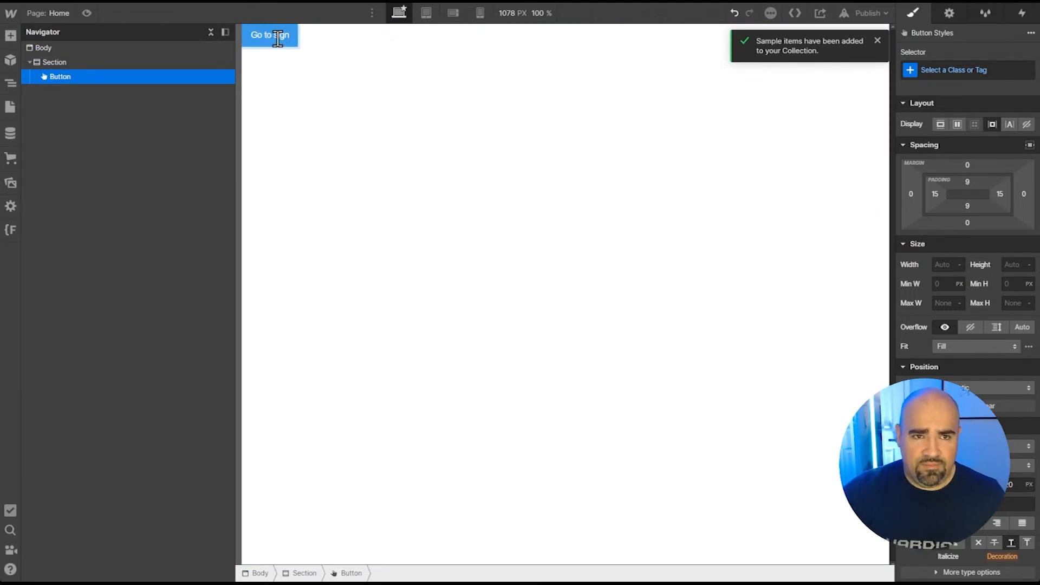
pyautogui.press('Escape')
# Step: Add a Collection List element inside the Section and set its source to Digital Signages
pyautogui.click(181, 50)
pyautogui.click(101, 67)
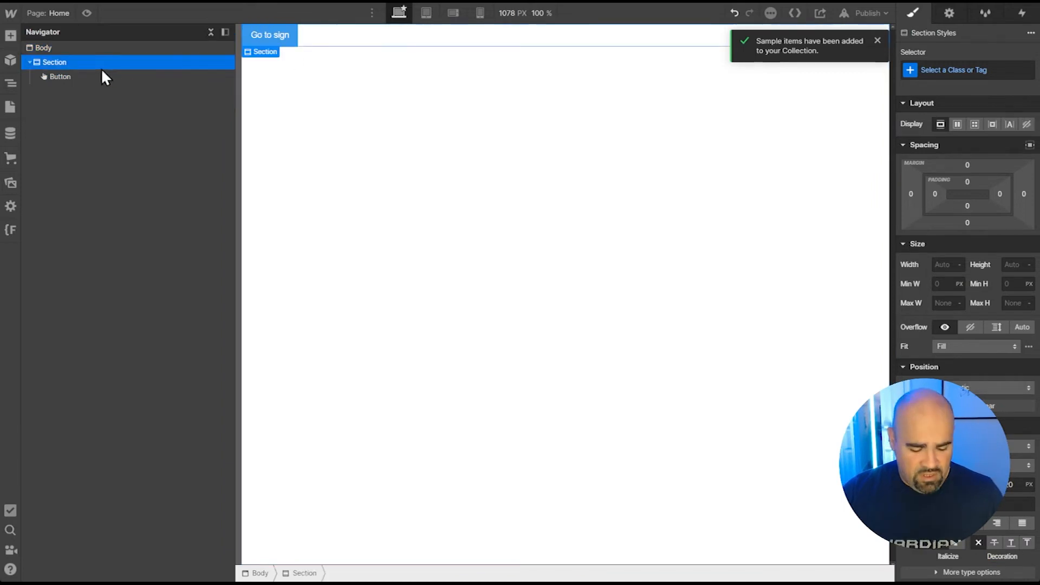
pyautogui.hotkey('ctrl', 'e')
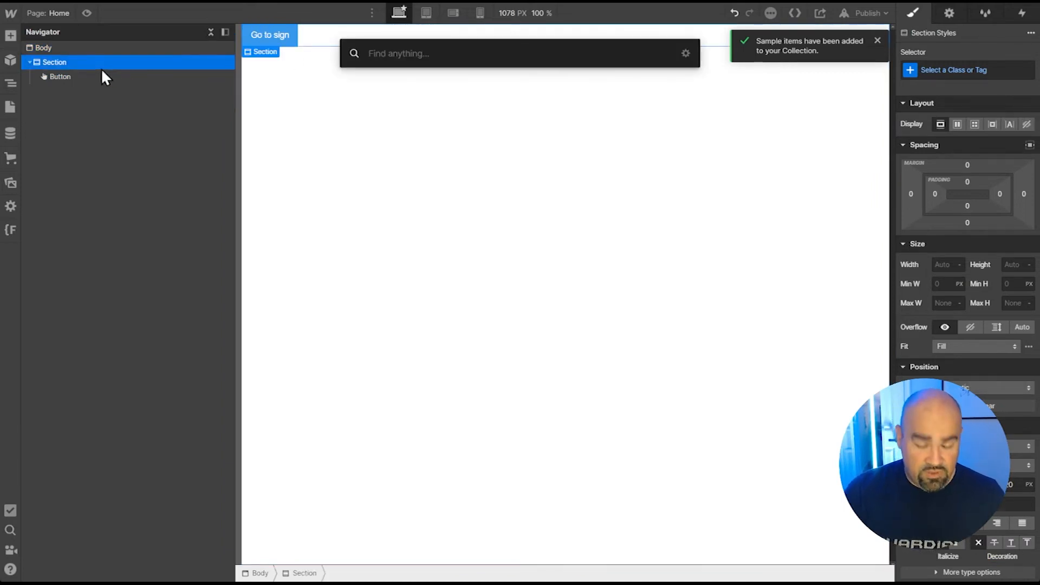
pyautogui.write('col')
pyautogui.press('Down')
pyautogui.press('Return')
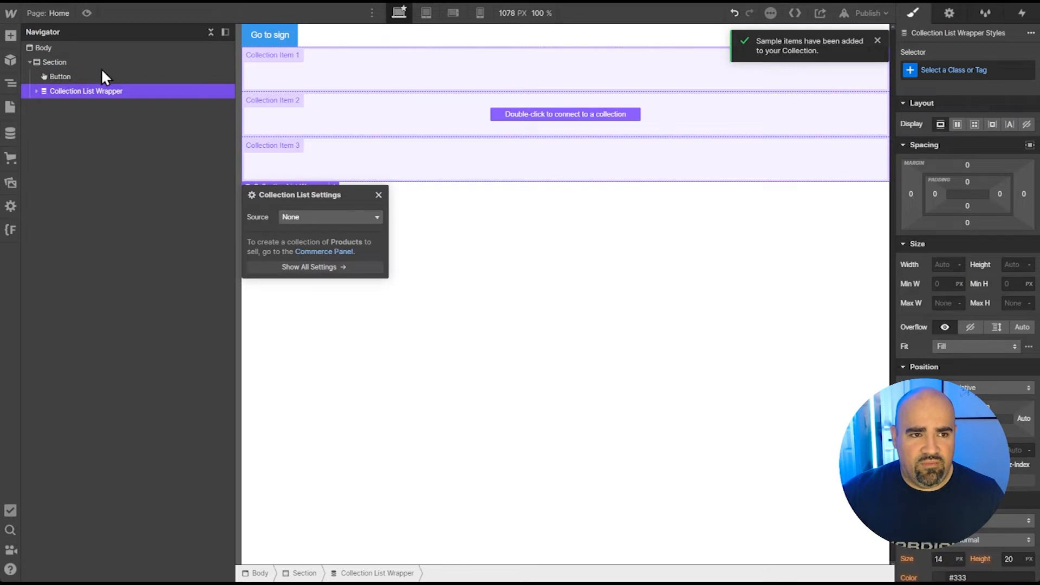
pyautogui.click(307, 216)
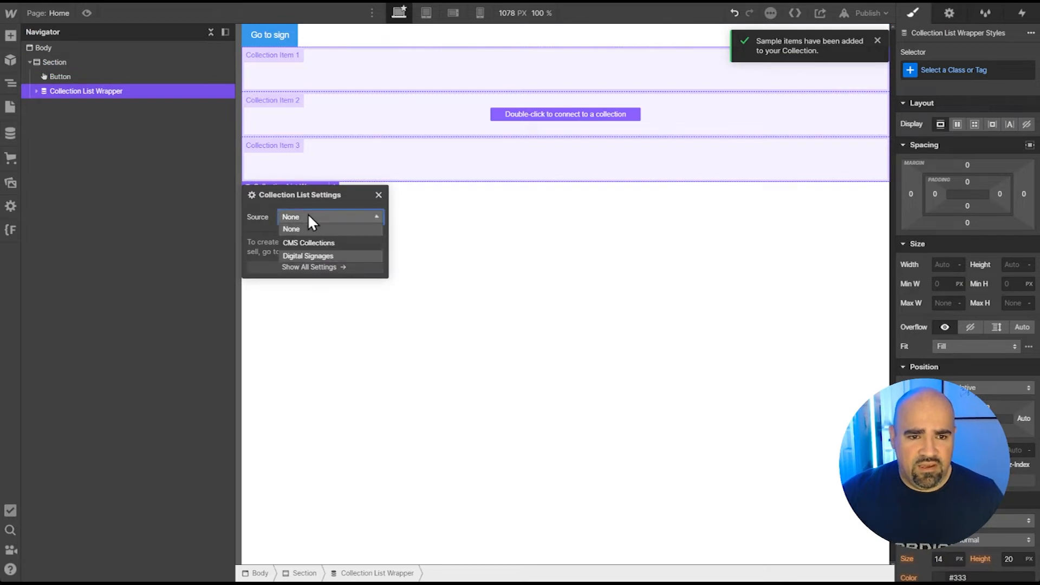
pyautogui.click(305, 260)
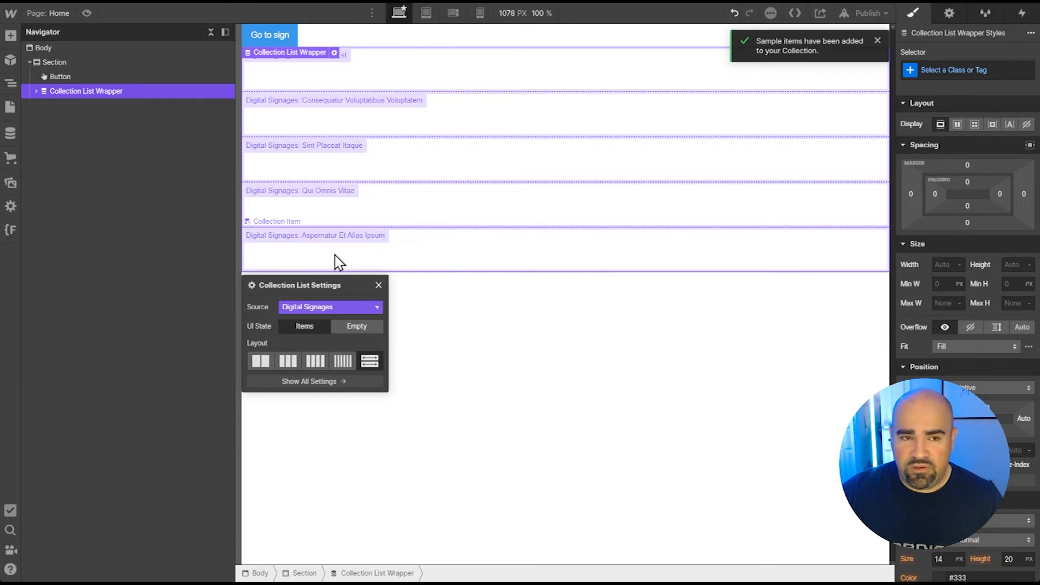
# Step: Move the button into the Collection Item and give the Collection Item 10 px padding on all sides
pyautogui.click(61, 77)
pyautogui.moveTo(68, 81); pyautogui.dragTo(413, 74)
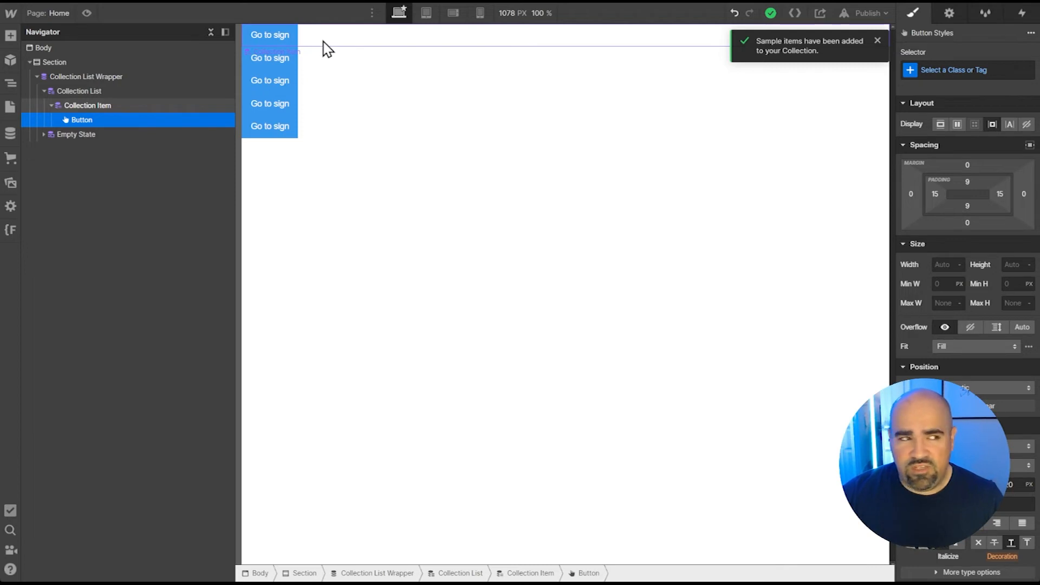
pyautogui.click(64, 108)
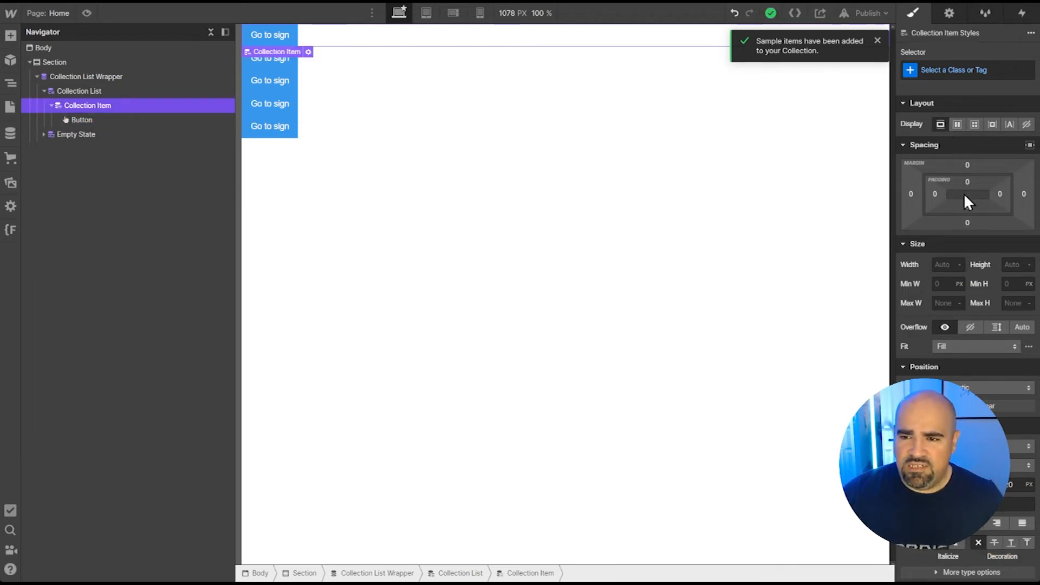
pyautogui.moveTo(968, 183); pyautogui.dragTo(971, 187)
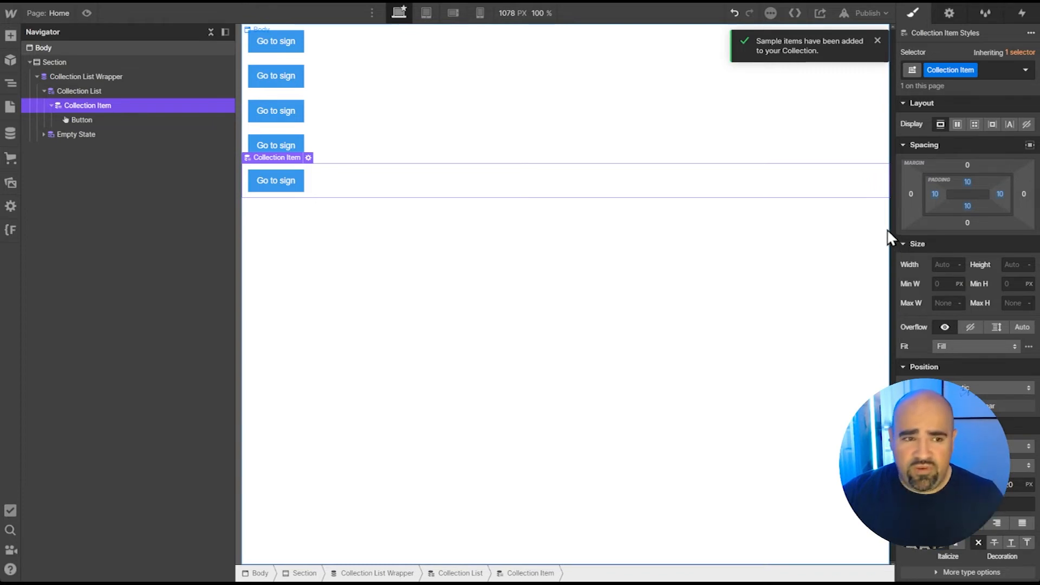
# Step: Set the Collection Item's layout to vertical flex with its contents aligned to the center
pyautogui.click(957, 124)
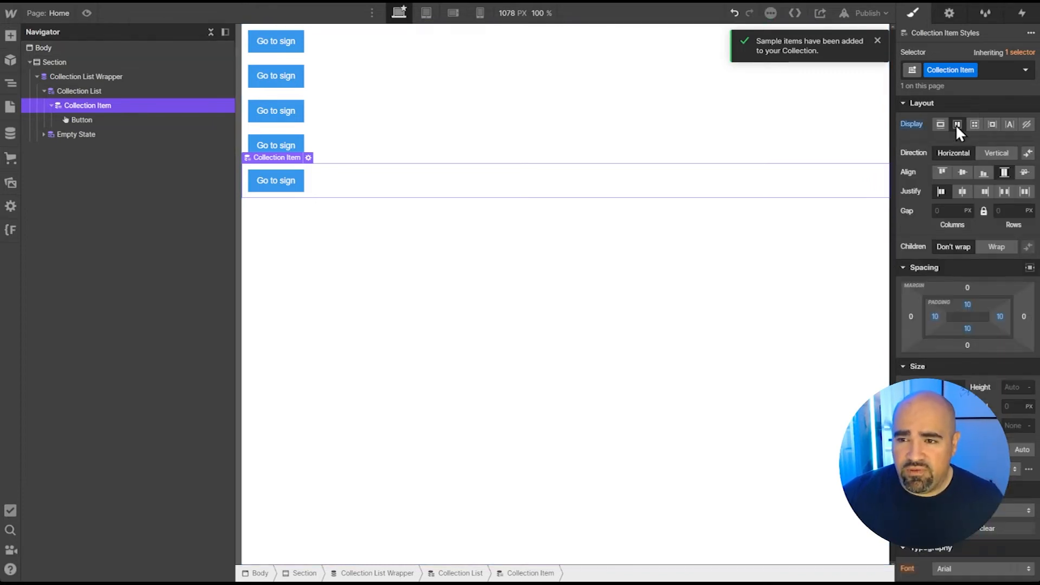
pyautogui.click(992, 153)
pyautogui.click(963, 172)
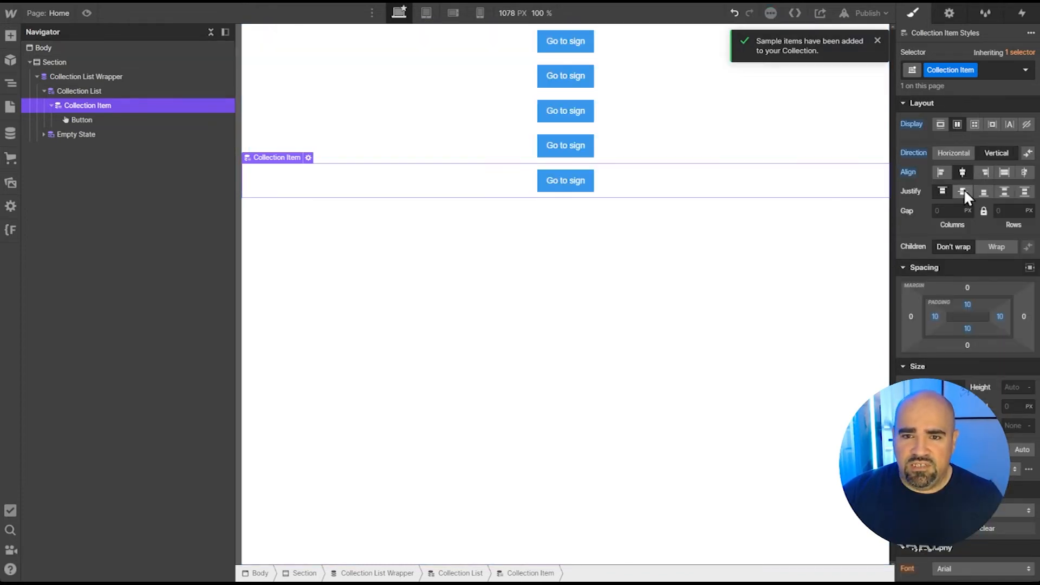
pyautogui.click(623, 282)
pyautogui.click(681, 191)
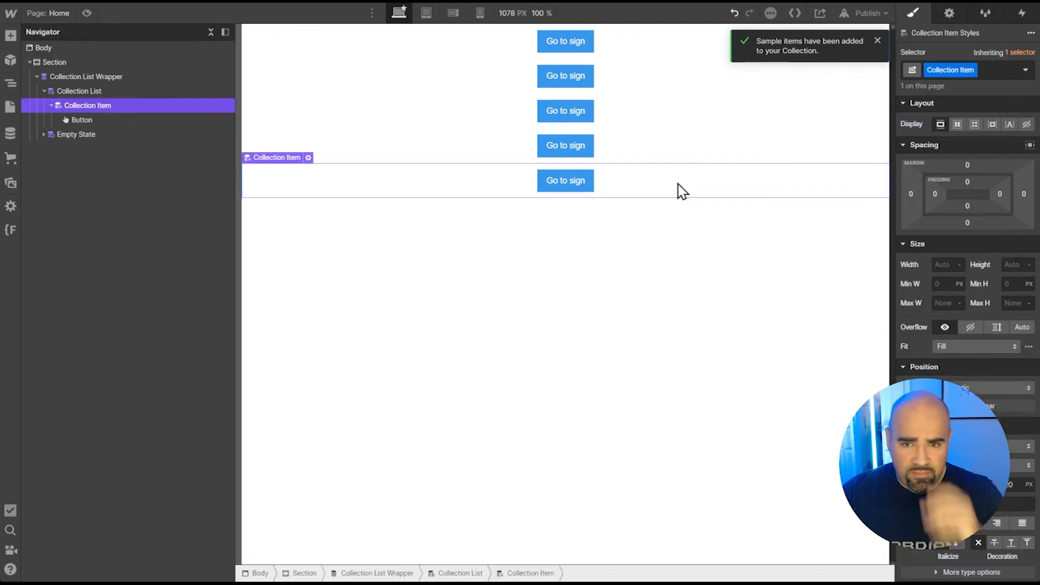
# Step: Link the "Go to sign" button to the Current Digital Signage collection page
pyautogui.click(563, 189)
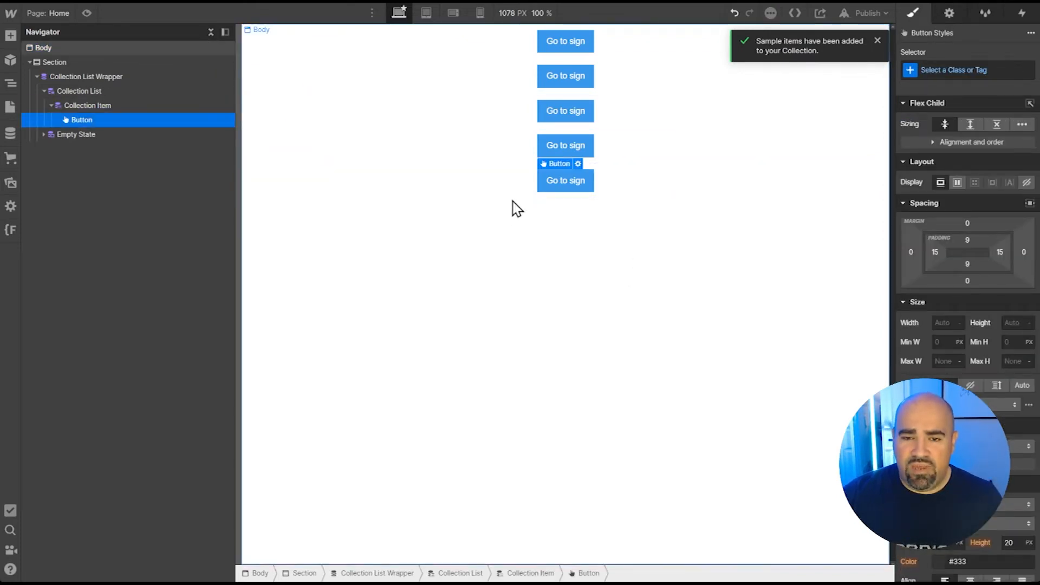
pyautogui.click(949, 10)
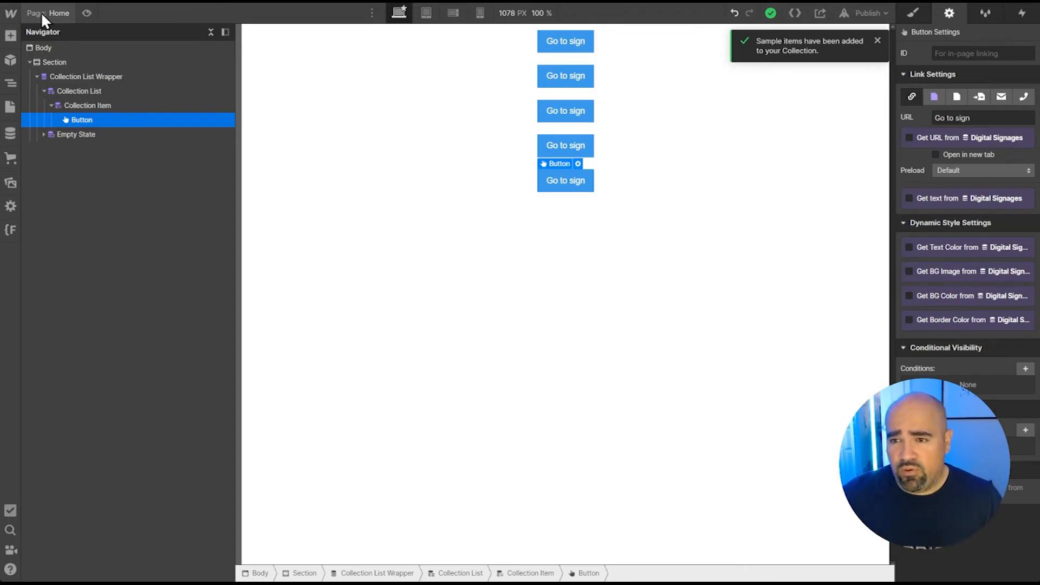
pyautogui.click(934, 98)
pyautogui.click(945, 117)
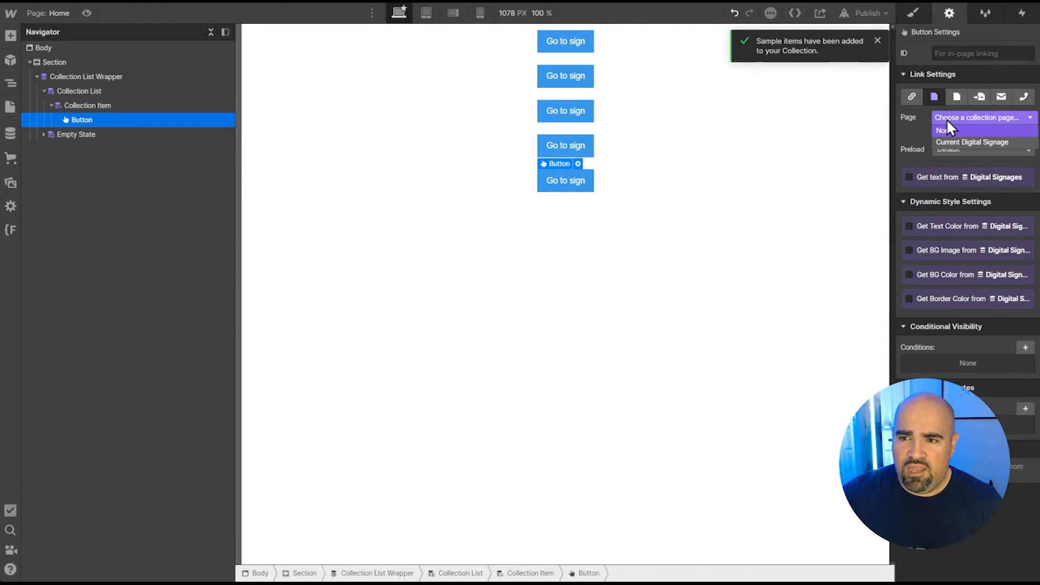
pyautogui.click(950, 143)
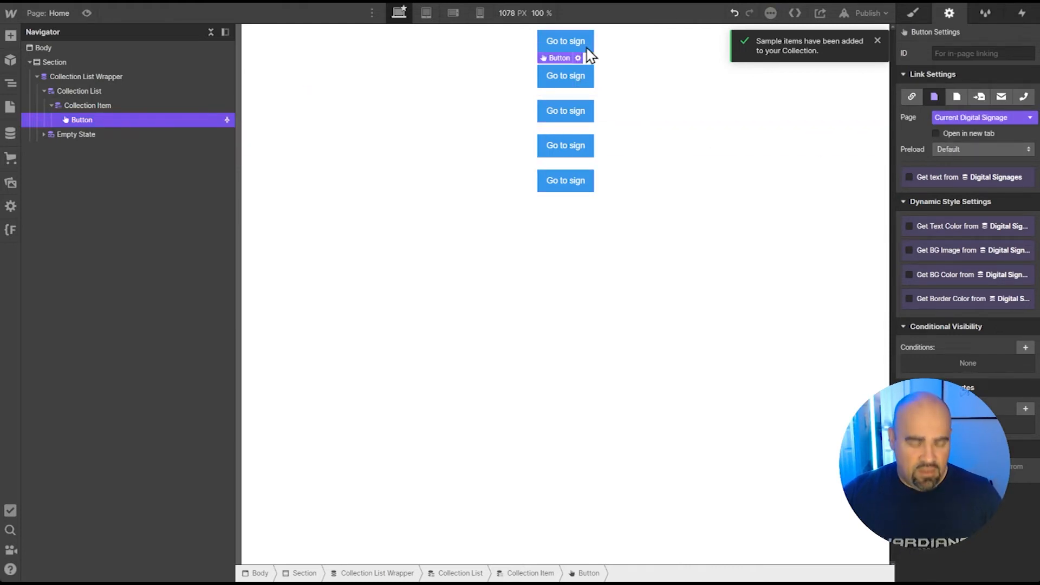
# Step: Add a Heading element to the Collection Item and place it above the button
pyautogui.hotkey('ctrl', 'e')
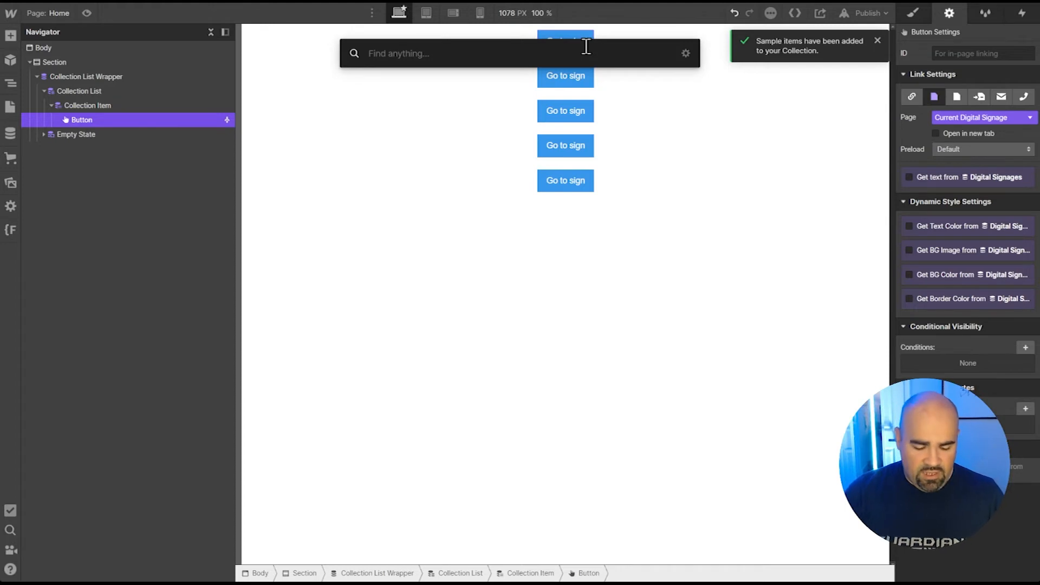
pyautogui.write('head')
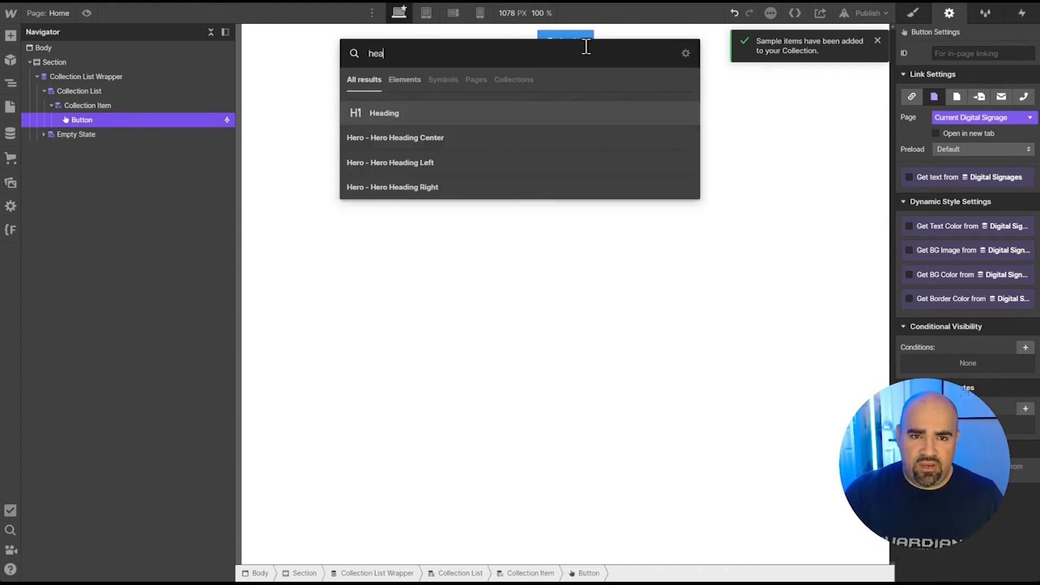
pyautogui.press('Return')
pyautogui.moveTo(93, 136); pyautogui.dragTo(95, 119)
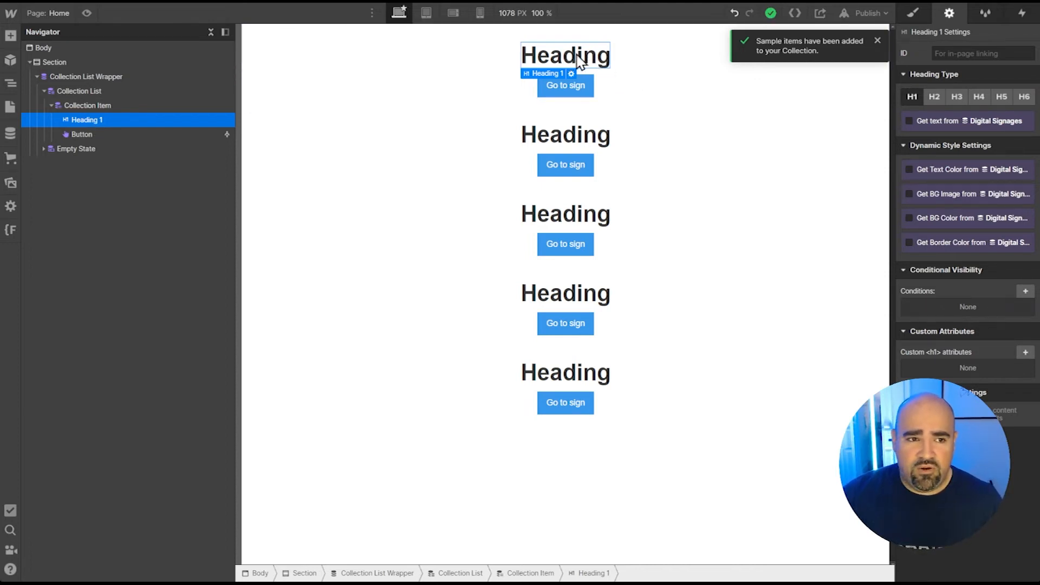
# Step: Bind the Collection Item heading's text to the Name field of Digital Signages
pyautogui.click(953, 119)
pyautogui.click(947, 135)
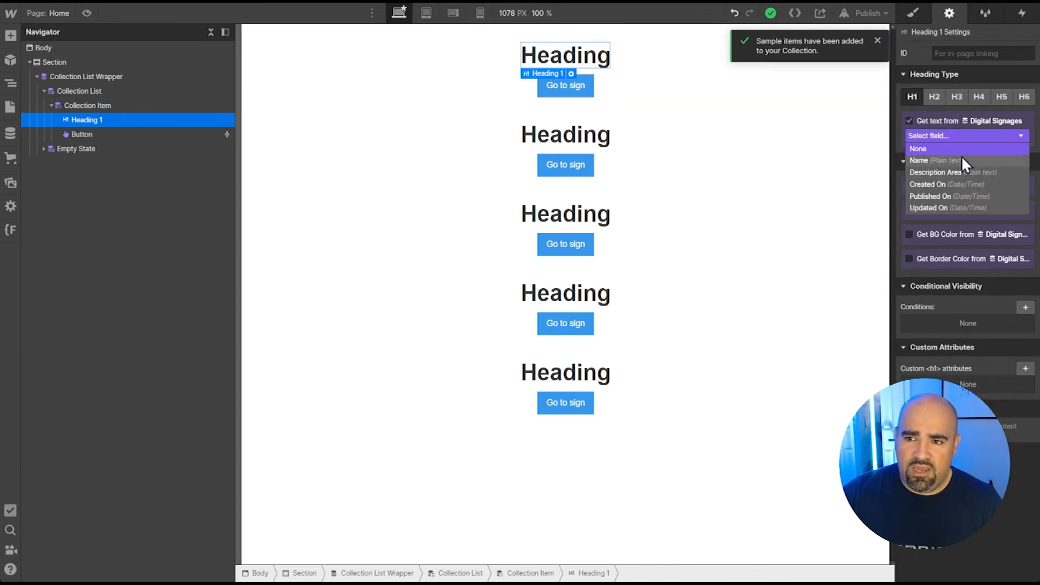
pyautogui.click(957, 159)
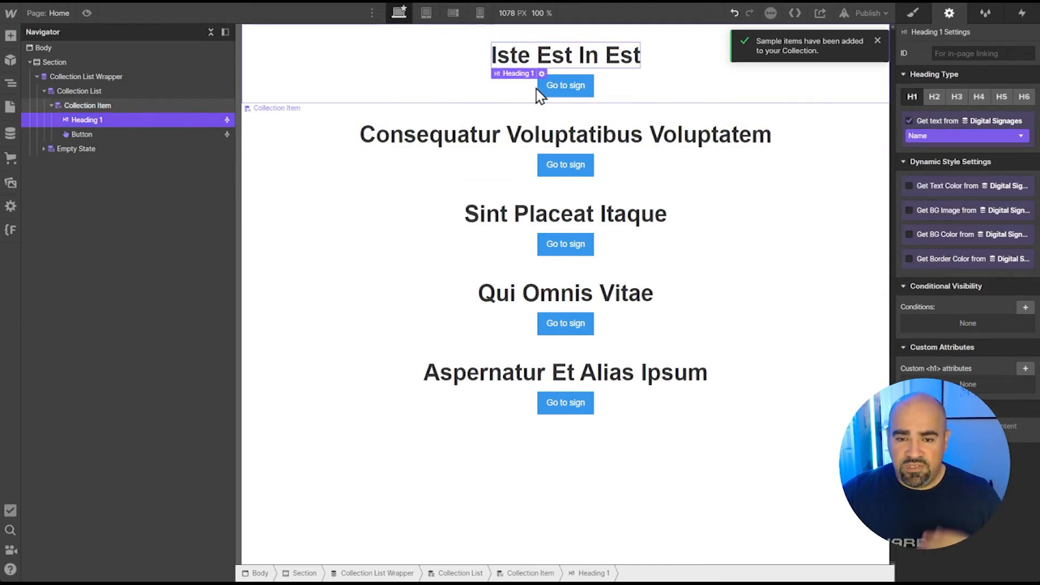
pyautogui.click(498, 241)
# Step: Add an Image element below the heading in the Collection Item and bind it to the Sign Image field of Digital Signages
pyautogui.click(556, 220)
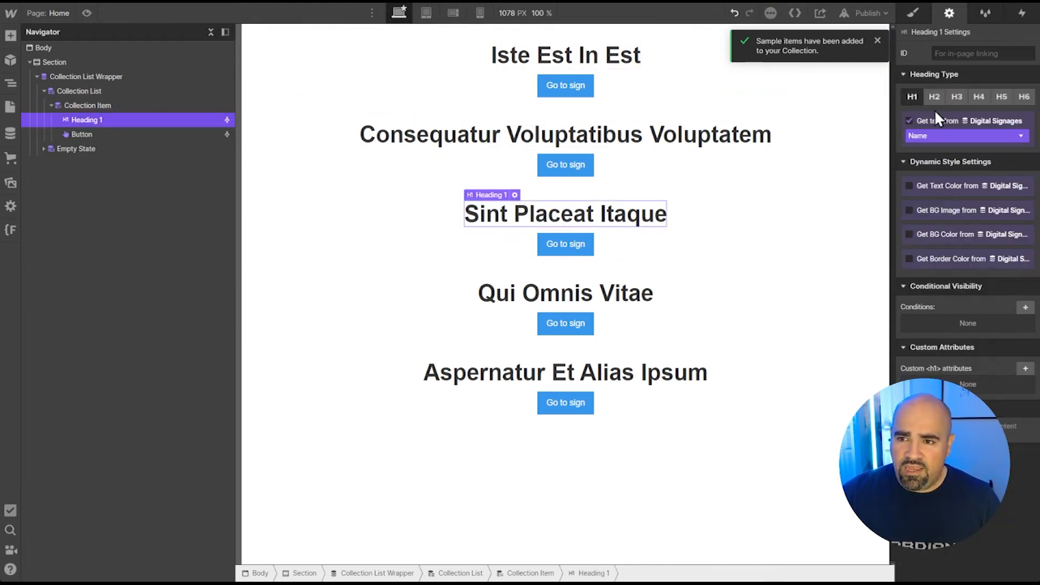
pyautogui.hotkey('ctrl', 'k')
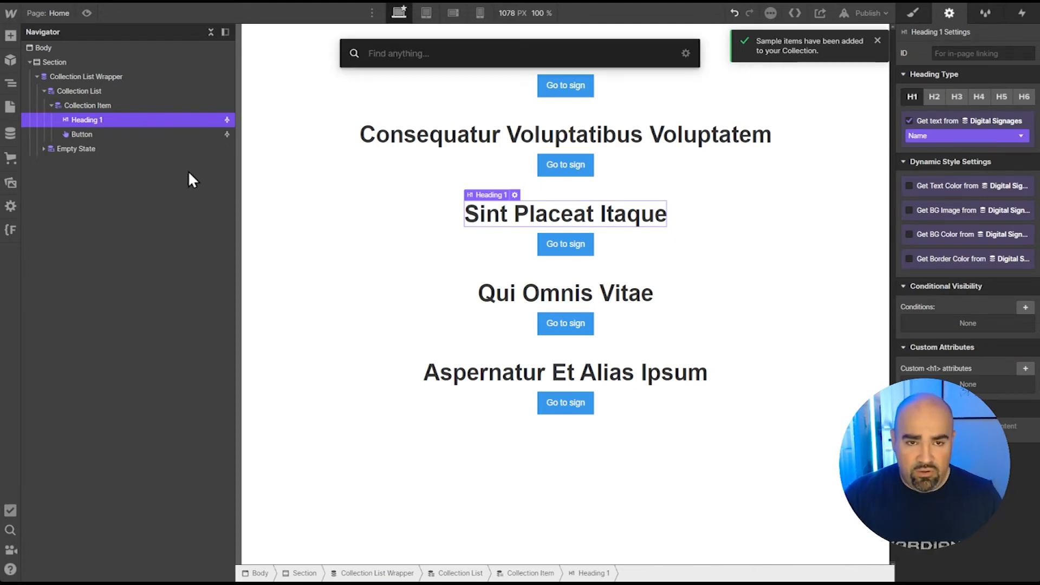
pyautogui.write('img')
pyautogui.press('Return')
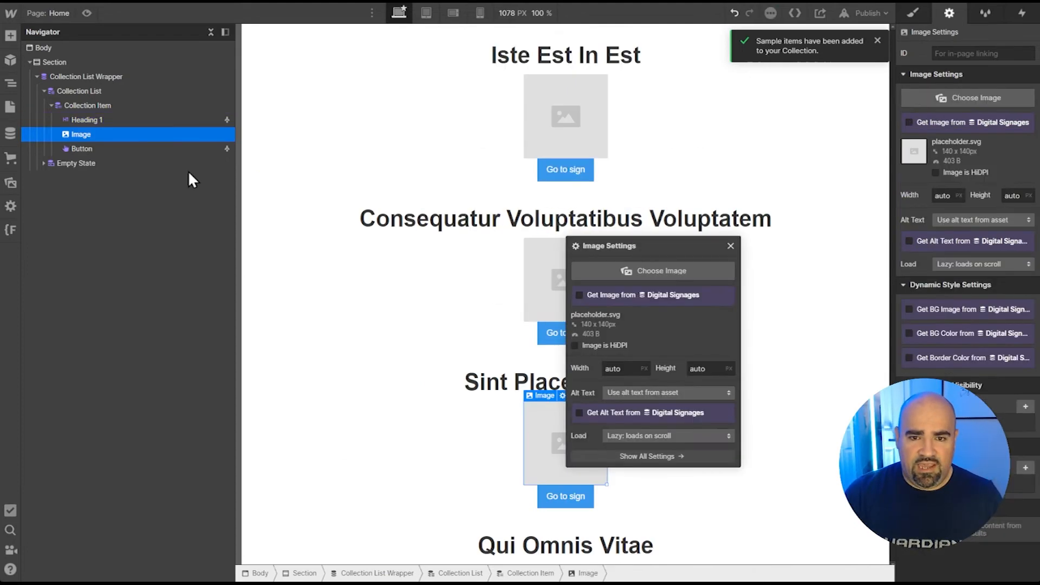
pyautogui.click(618, 227)
pyautogui.click(592, 244)
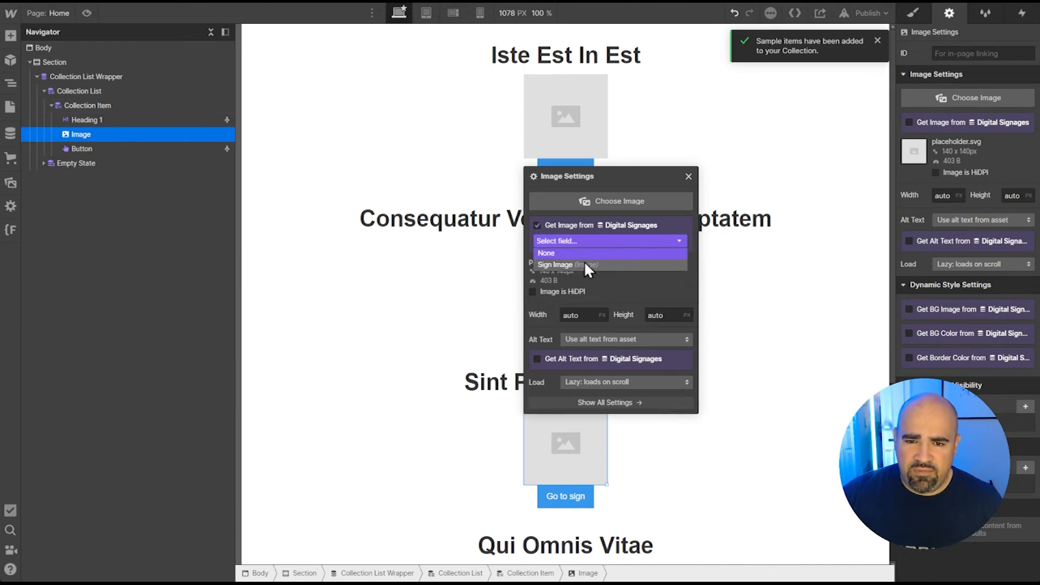
pyautogui.click(584, 264)
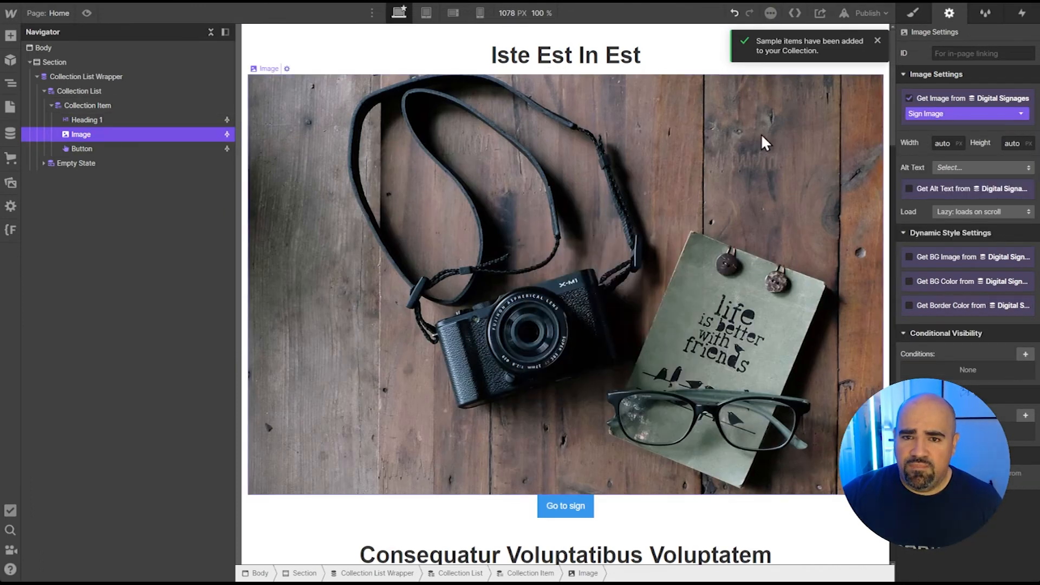
pyautogui.click(760, 134)
pyautogui.scroll(-7, 596, 301)
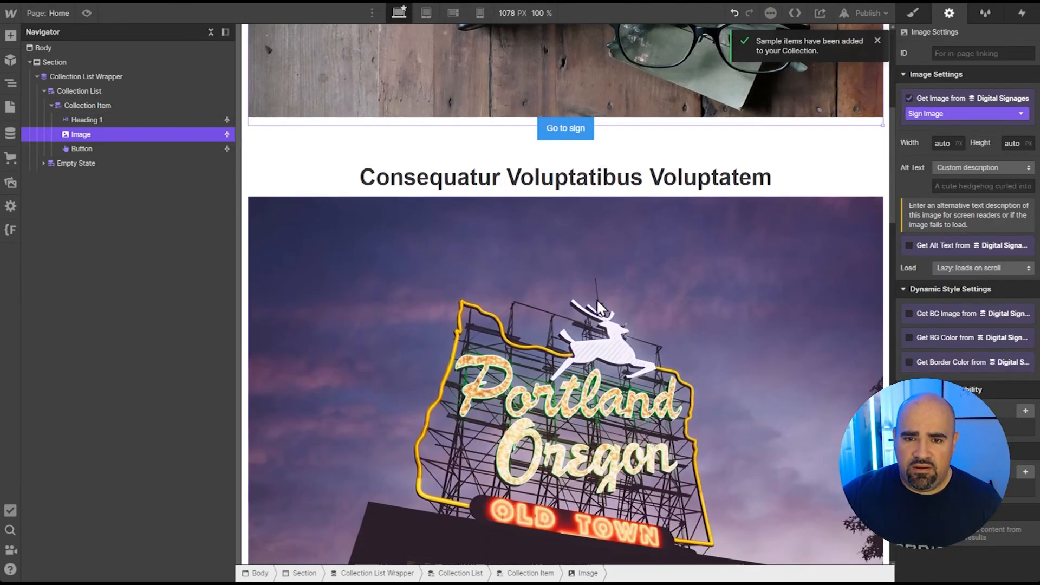
pyautogui.scroll(7, 599, 307)
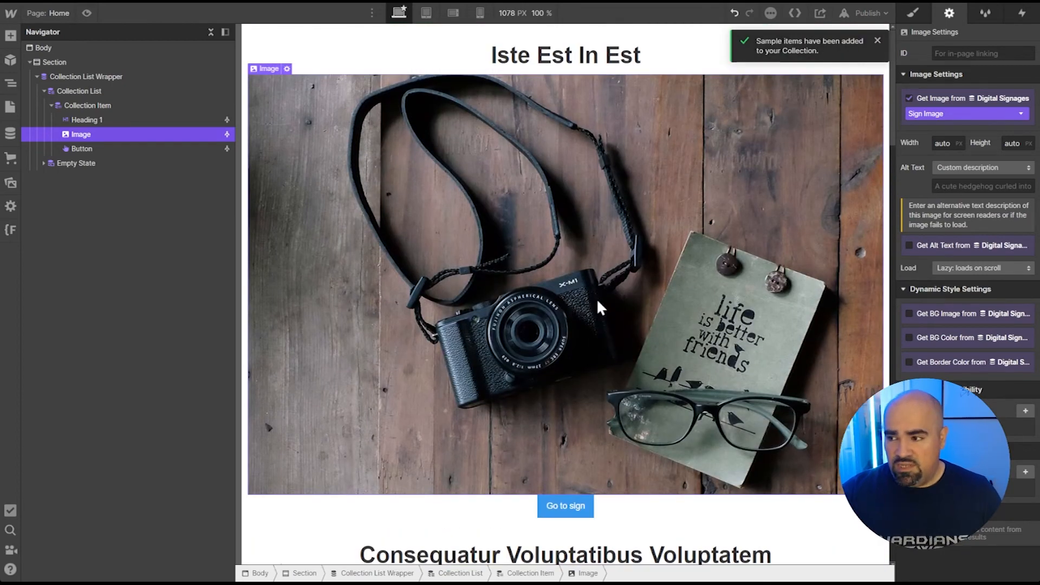
pyautogui.scroll(-16, 600, 307)
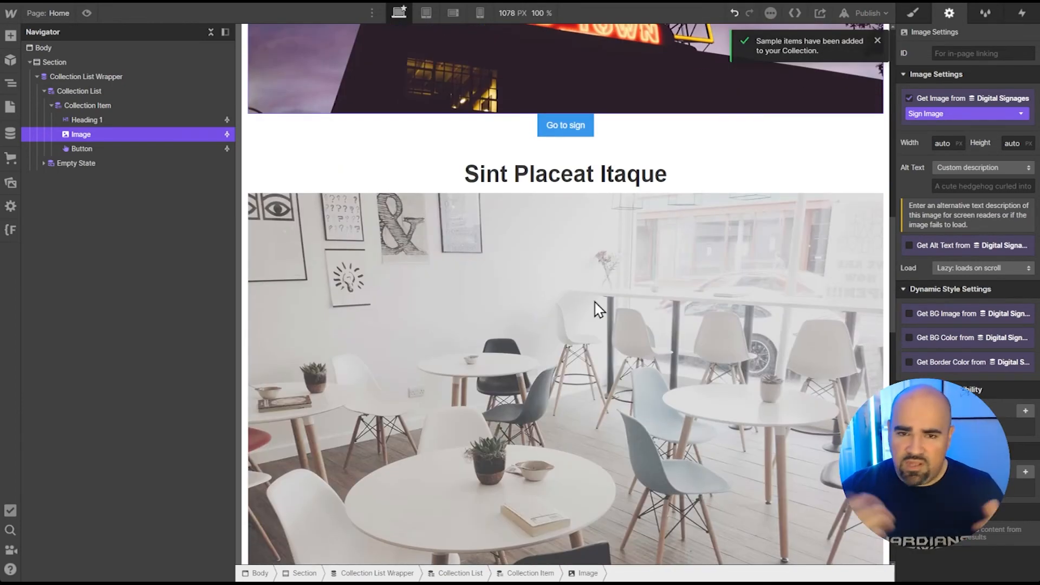
pyautogui.scroll(16, 469, 246)
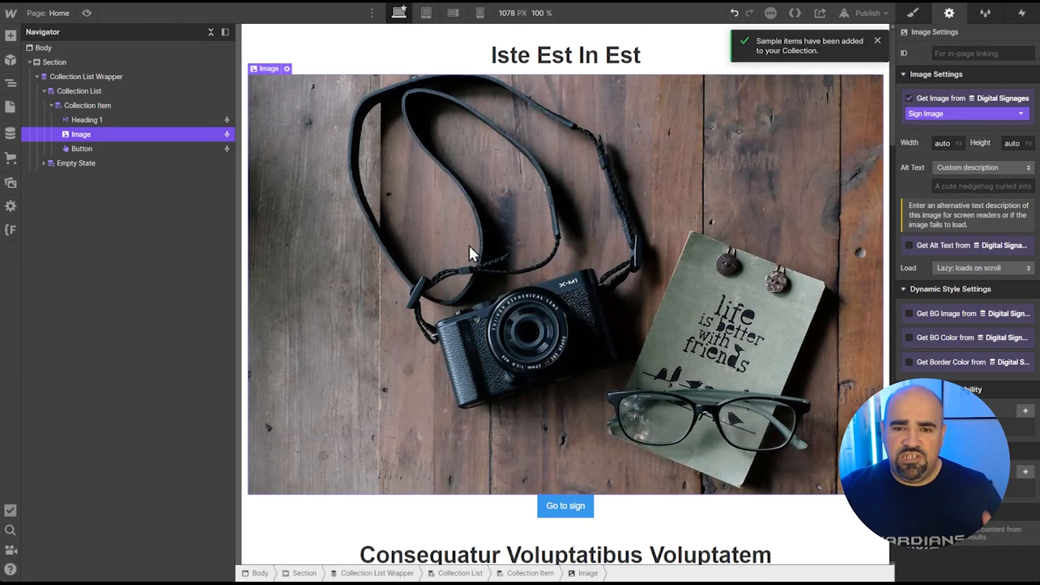
# Step: Open the Digital Signages Template collection page and view its list of items
pyautogui.click(913, 13)
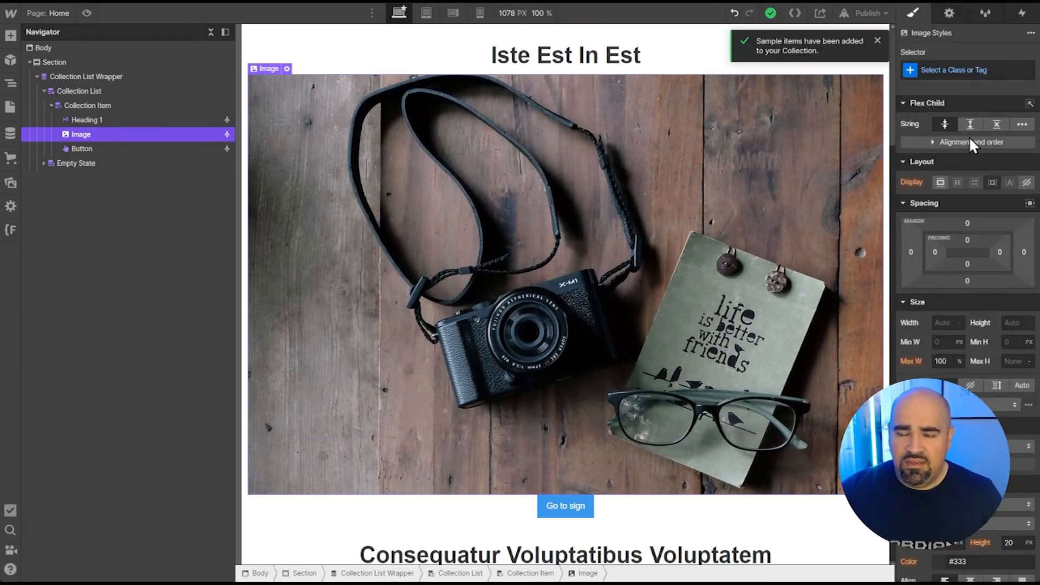
pyautogui.click(40, 13)
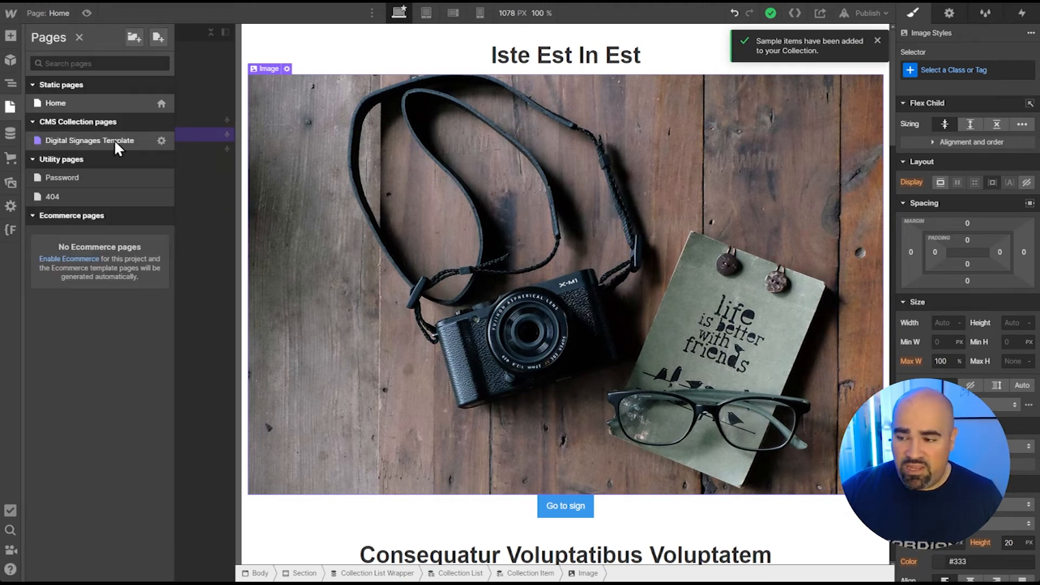
pyautogui.click(82, 143)
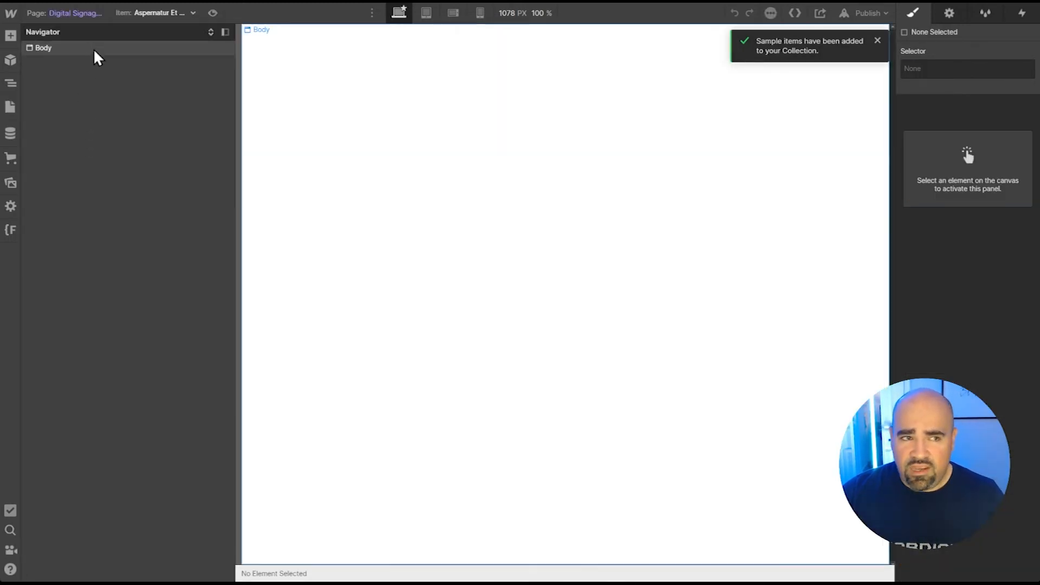
pyautogui.click(161, 15)
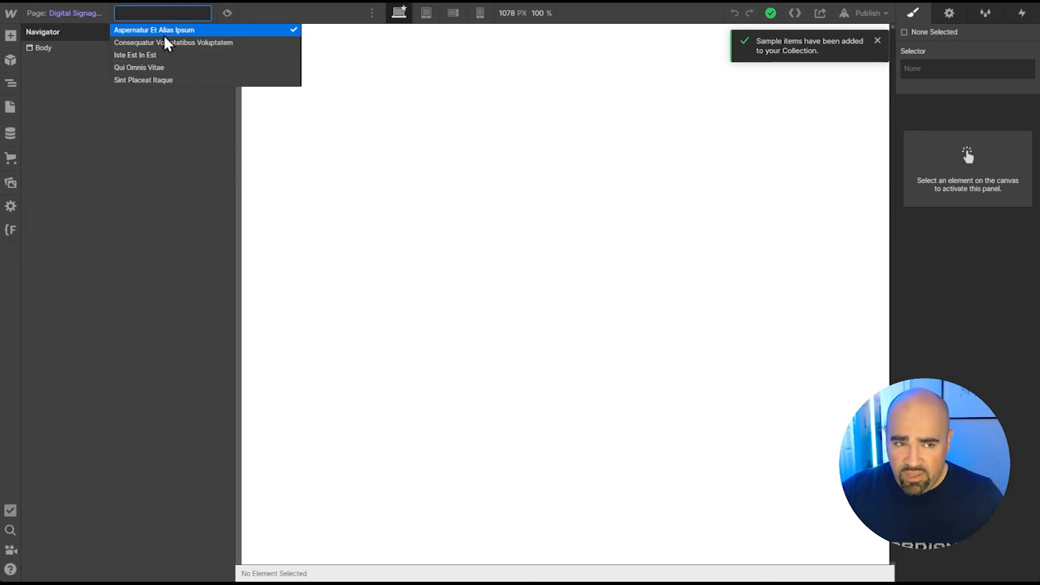
pyautogui.click(463, 88)
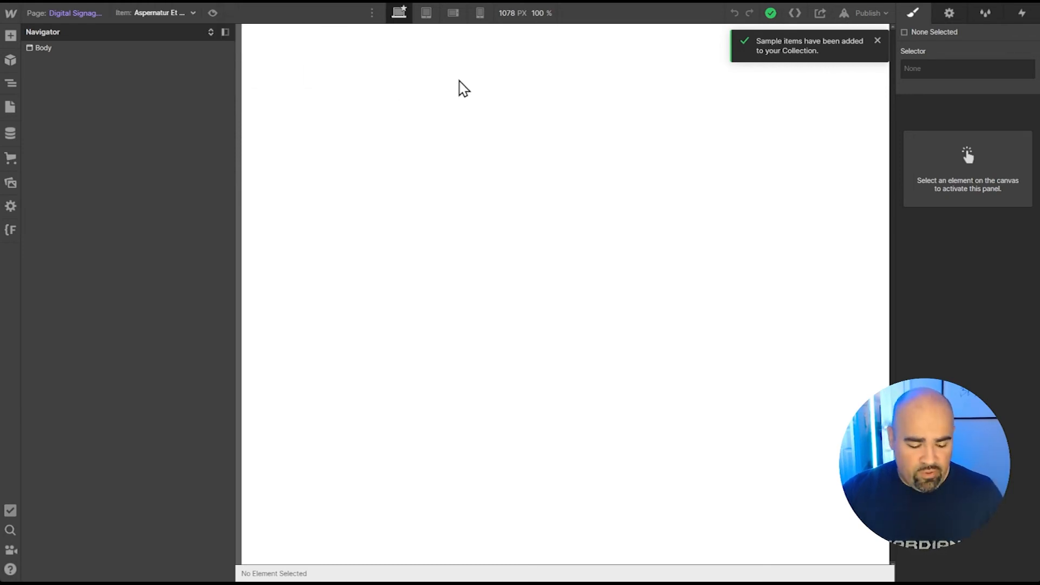
# Step: Add a Heading element to the template page and bind its text to the Name field of Digital Signages
pyautogui.hotkey('ctrl', 'e')
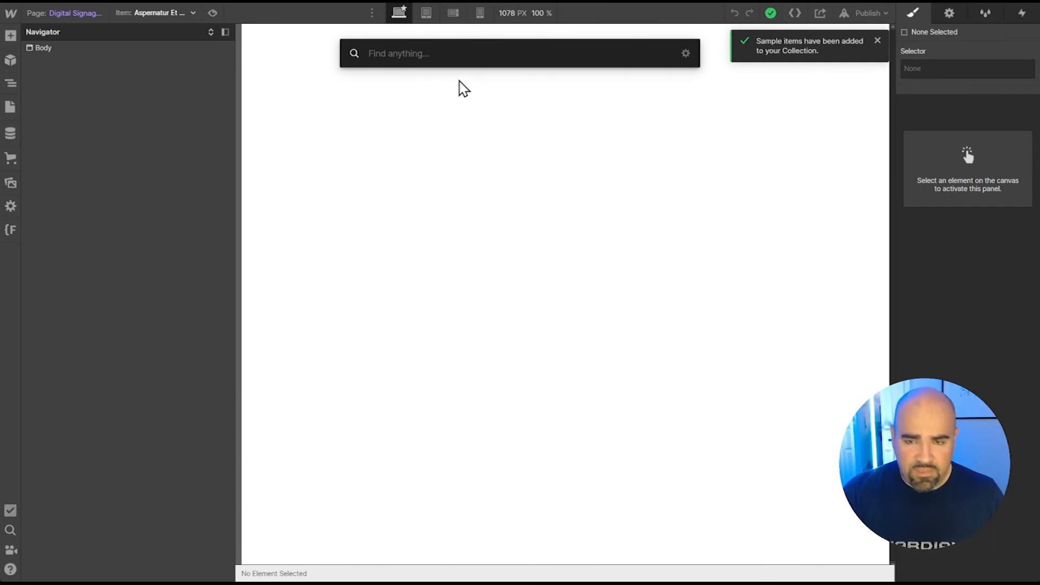
pyautogui.click(877, 40)
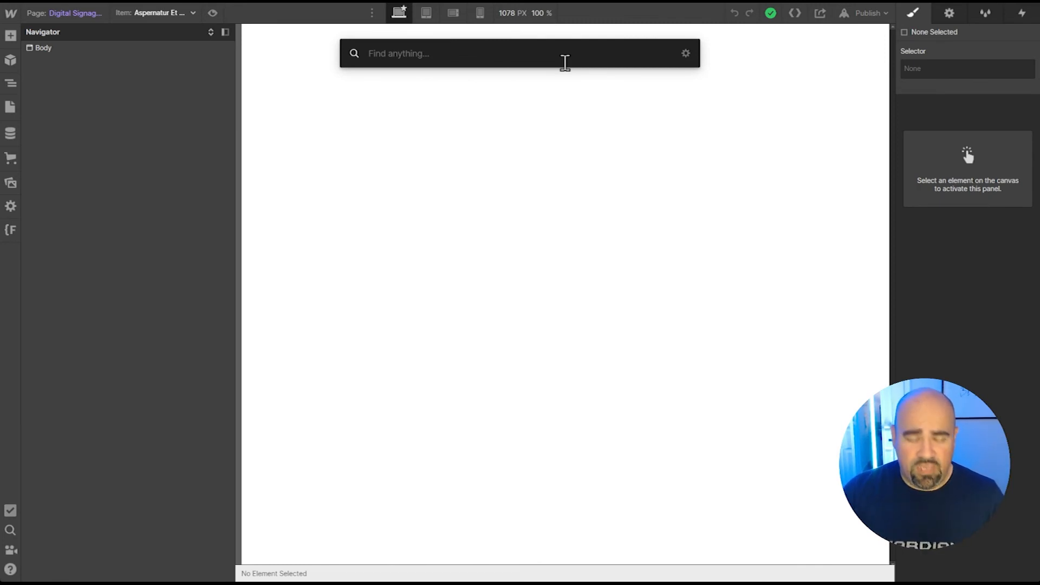
pyautogui.press('h')
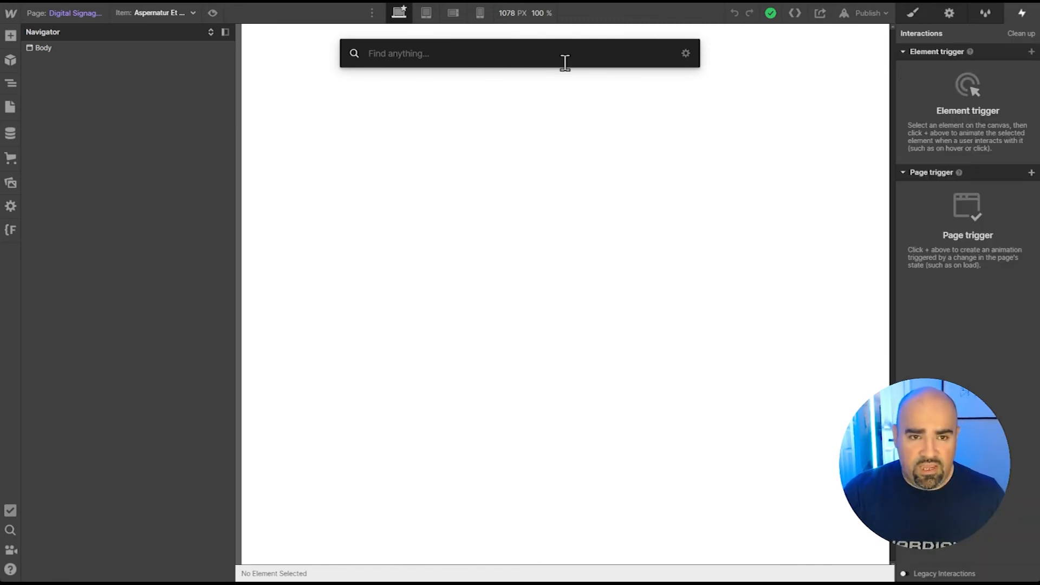
pyautogui.press('a')
pyautogui.write('head')
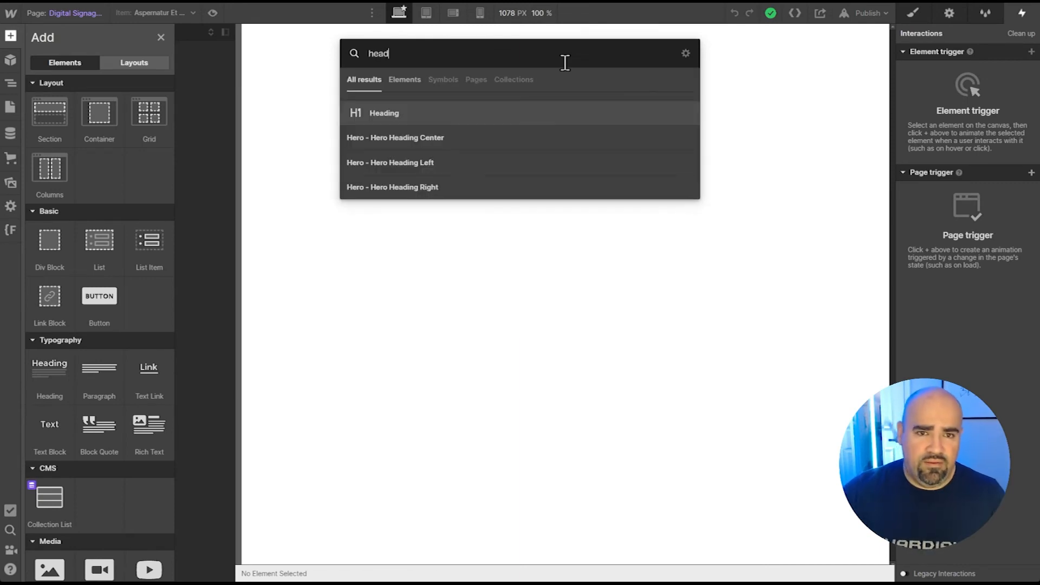
pyautogui.click(389, 117)
pyautogui.click(284, 123)
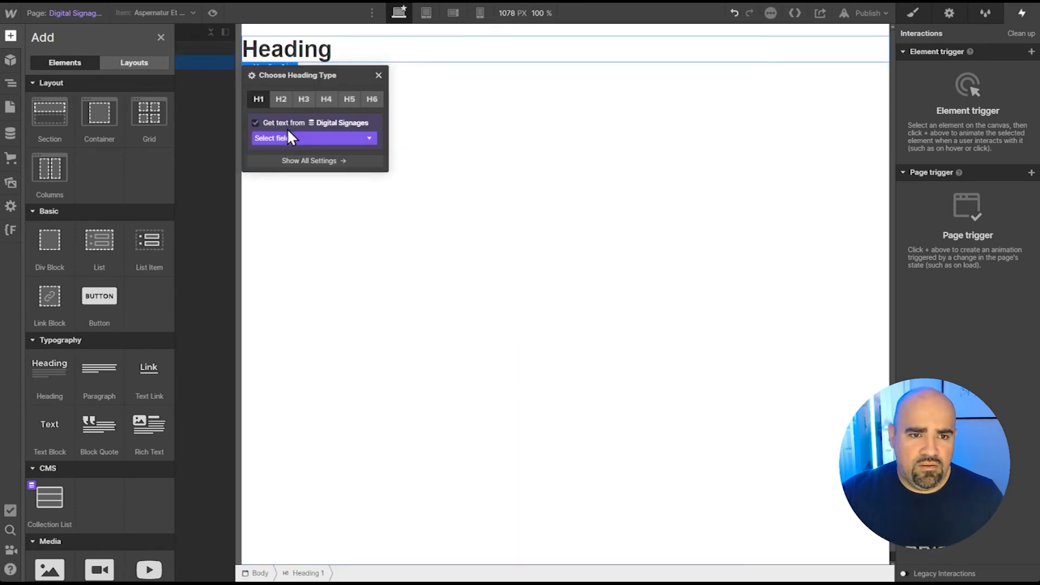
pyautogui.click(298, 139)
pyautogui.click(290, 162)
pyautogui.press('z')
# Step: Add a Section to the page body and place the heading inside it
pyautogui.click(64, 48)
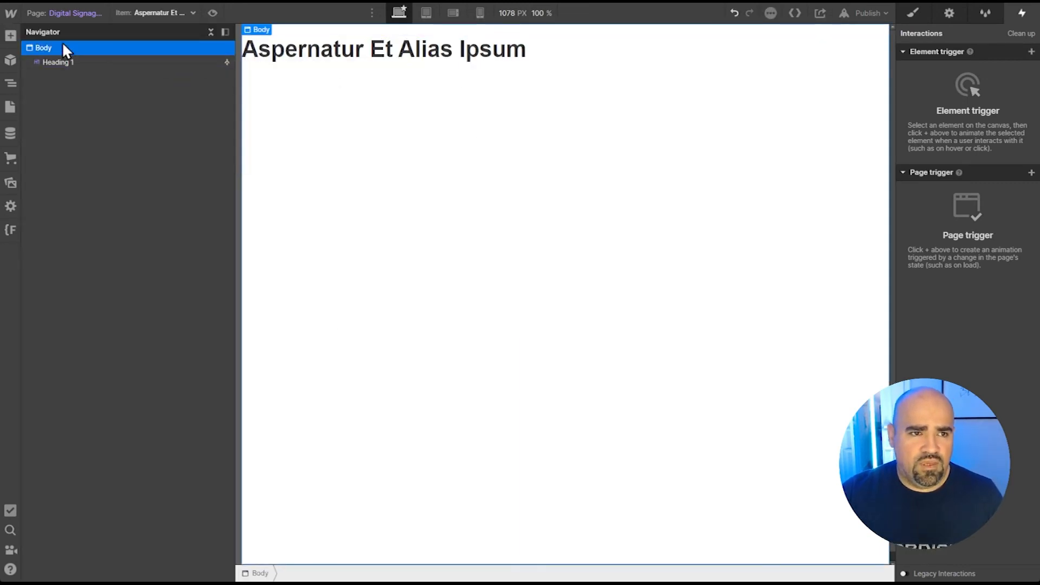
pyautogui.hotkey('ctrl', 'e')
pyautogui.write('sec')
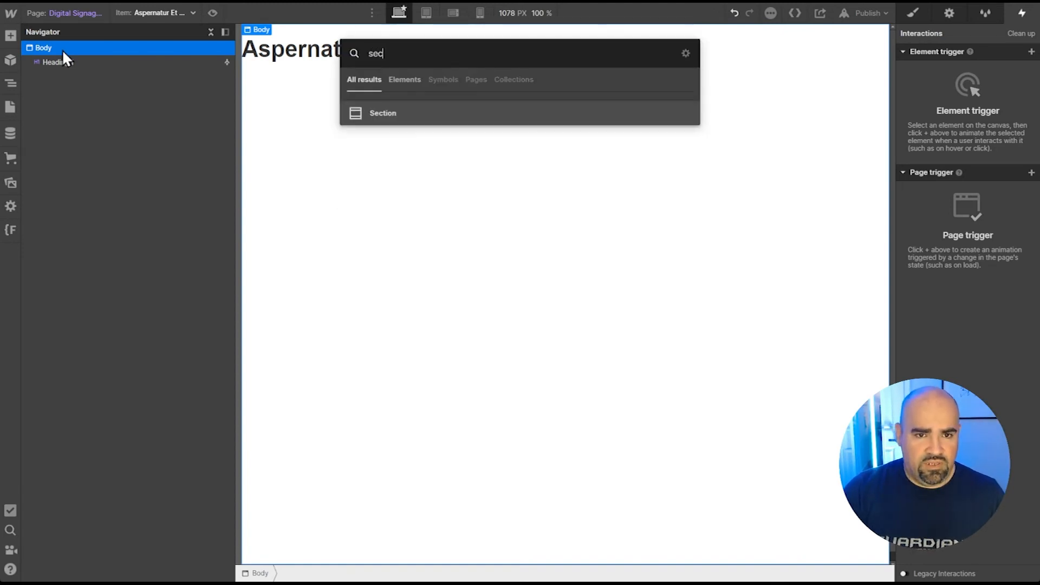
pyautogui.press('Return')
pyautogui.moveTo(75, 64); pyautogui.dragTo(76, 77)
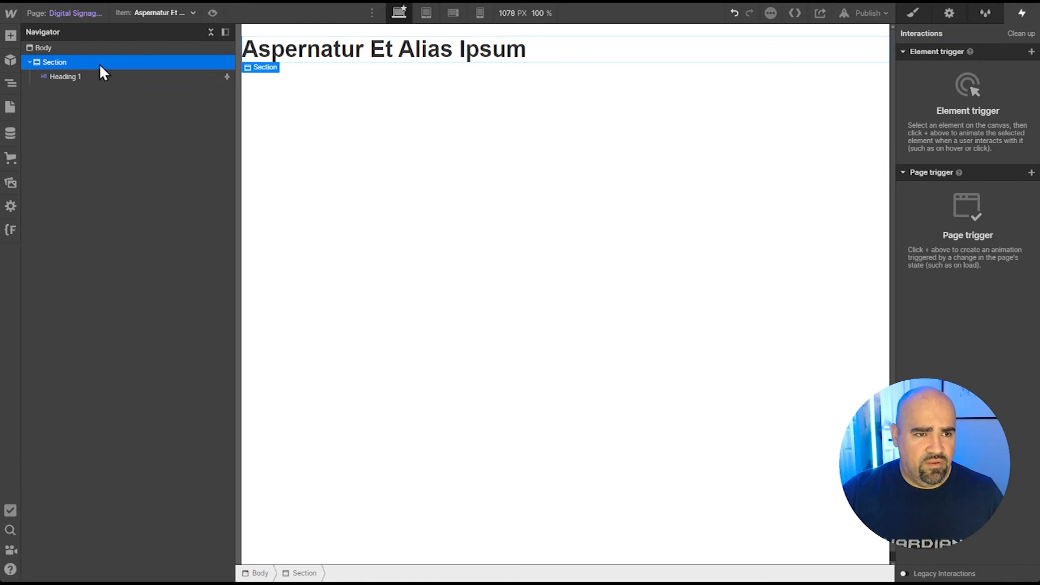
# Step: Add a Text Block below the heading in the Section and bind its text to the Description Area field
pyautogui.hotkey('ctrl', 'e')
pyautogui.write('te')
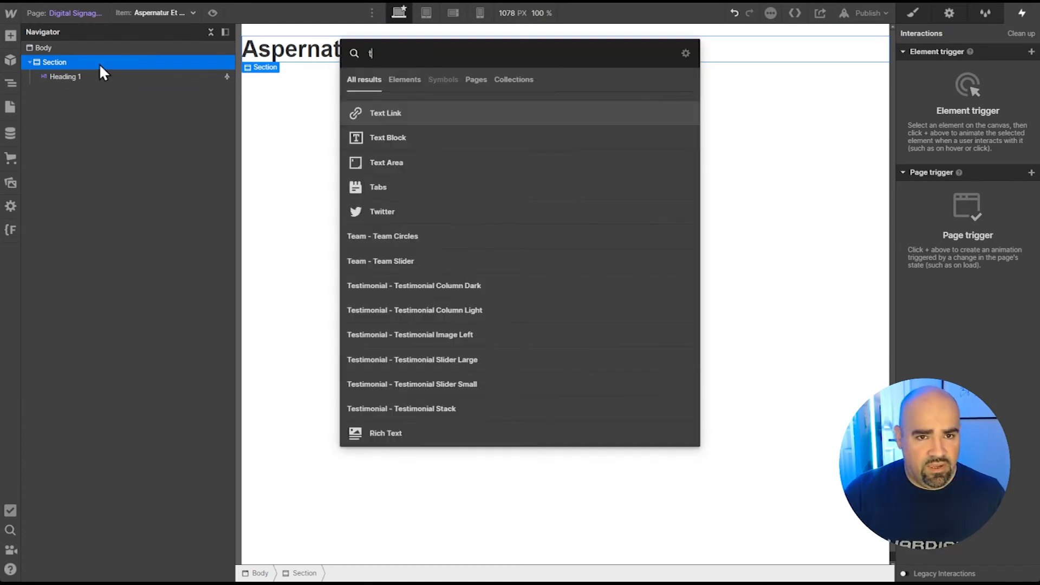
pyautogui.press('Return')
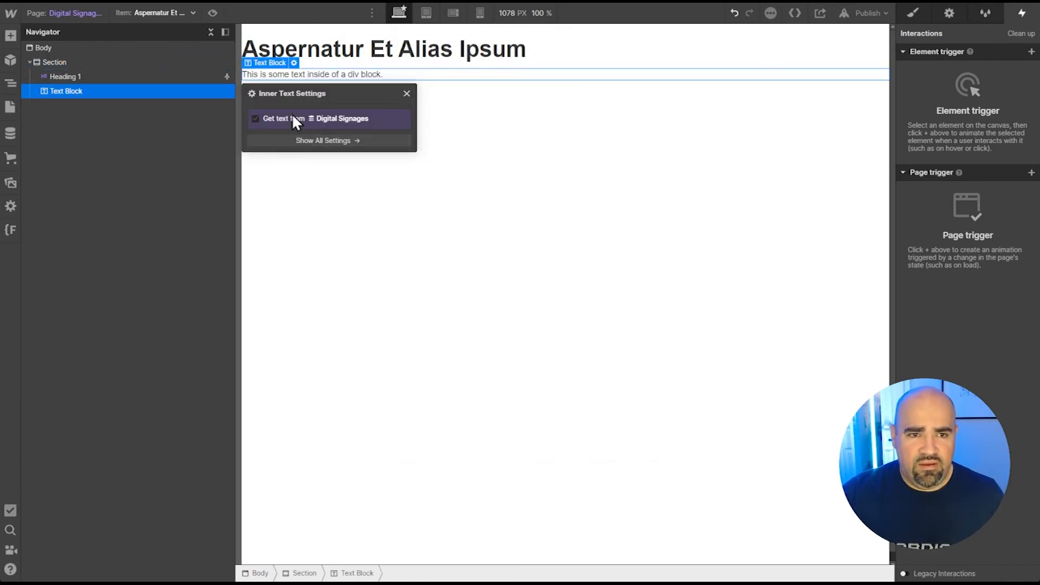
pyautogui.click(293, 117)
pyautogui.click(291, 135)
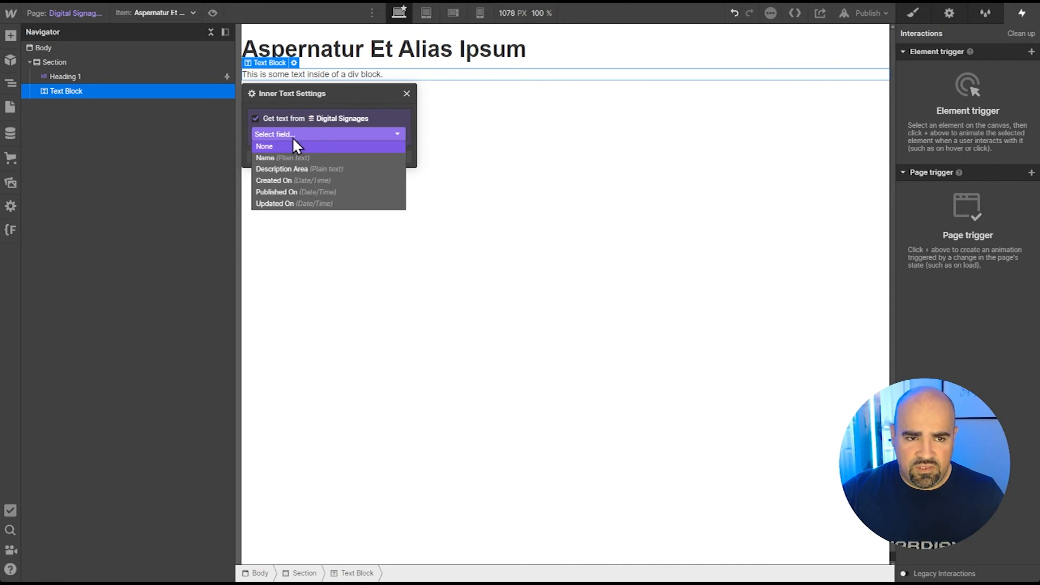
pyautogui.click(306, 170)
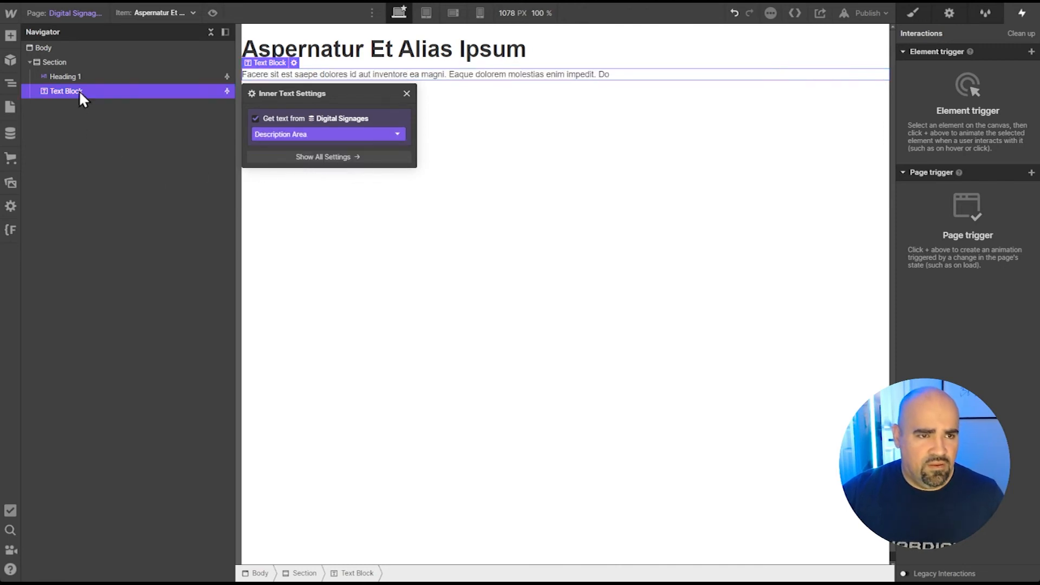
# Step: Add an Image element below the text block and bind it to the Sign Image field of Digital Signages
pyautogui.hotkey('ctrl', 'e')
pyautogui.write('img')
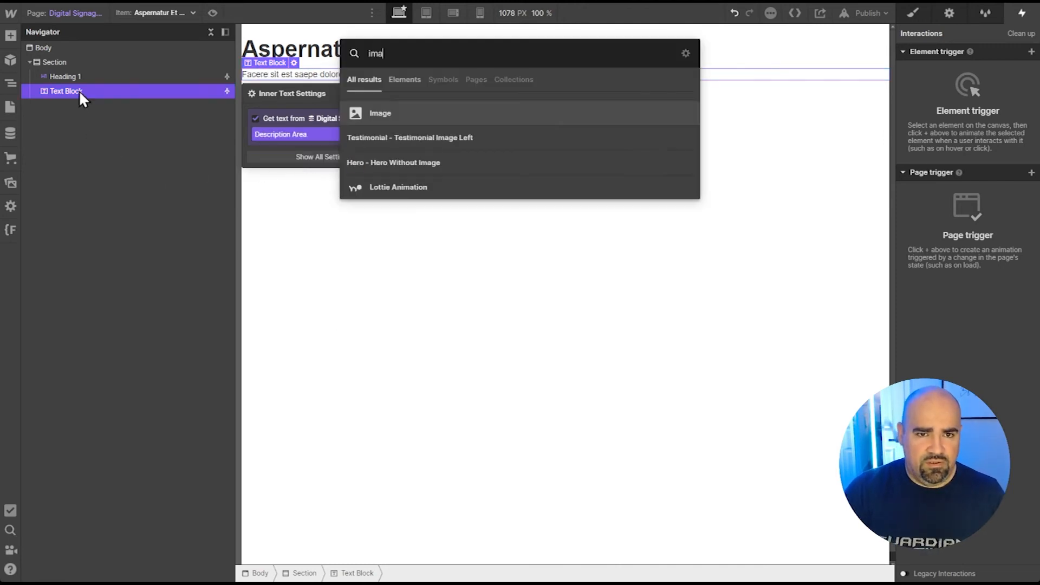
pyautogui.press('Return')
pyautogui.click(282, 226)
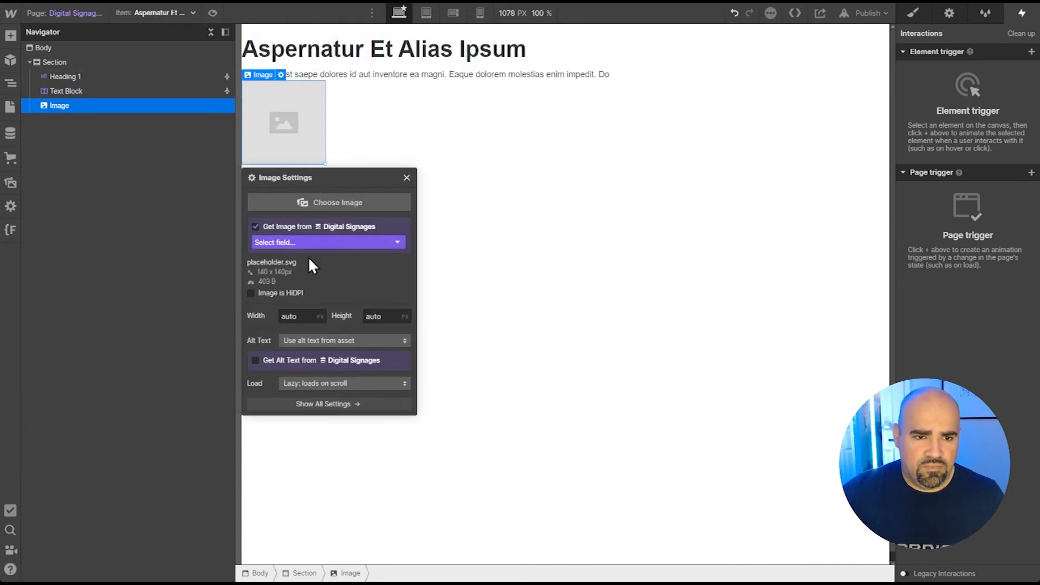
pyautogui.click(308, 239)
pyautogui.click(301, 266)
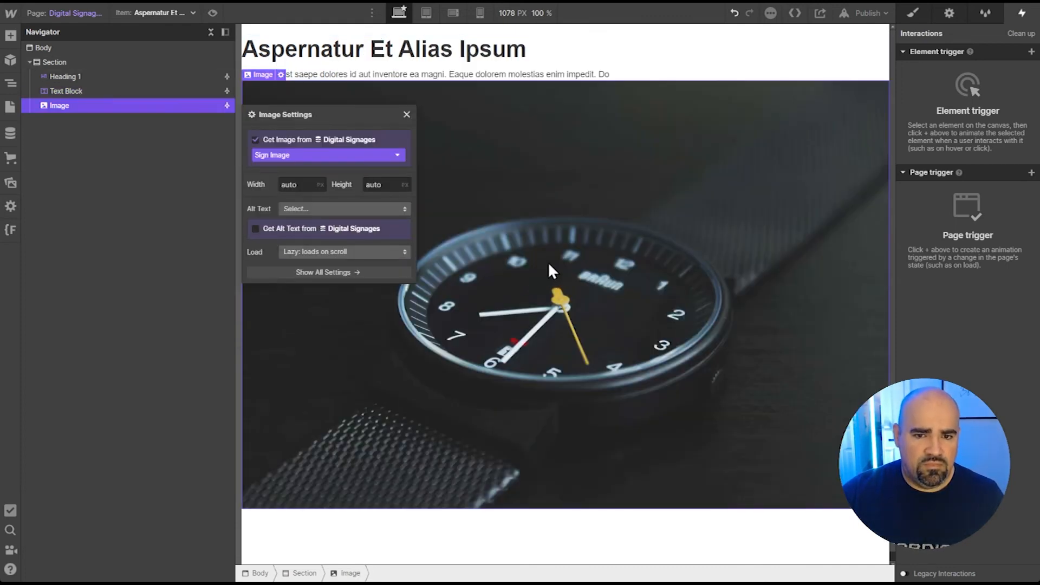
# Step: Give the template page's Section 30 px padding on all sides
pyautogui.click(608, 55)
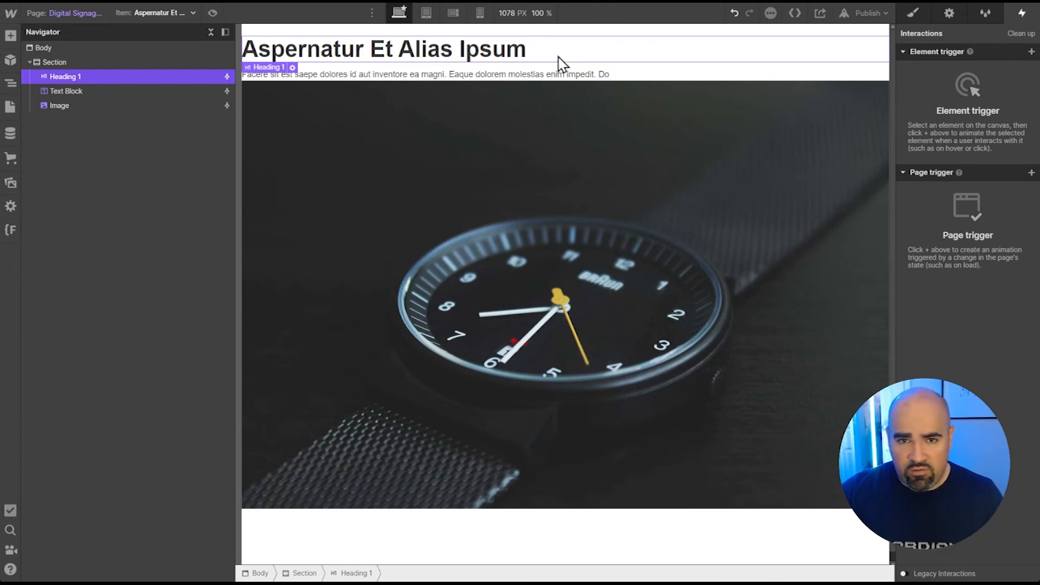
pyautogui.click(495, 67)
pyautogui.click(85, 79)
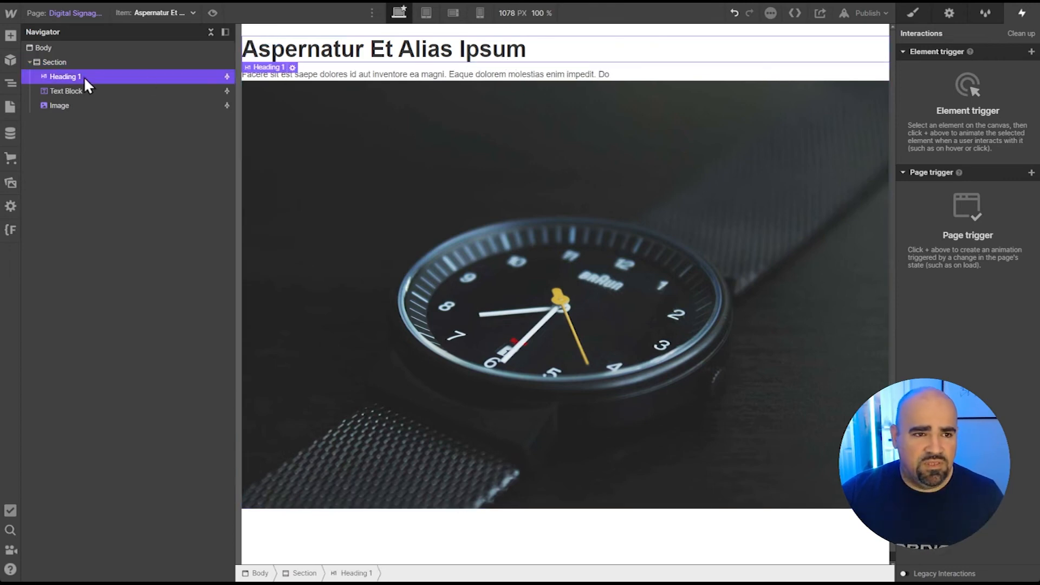
pyautogui.click(54, 61)
pyautogui.click(912, 13)
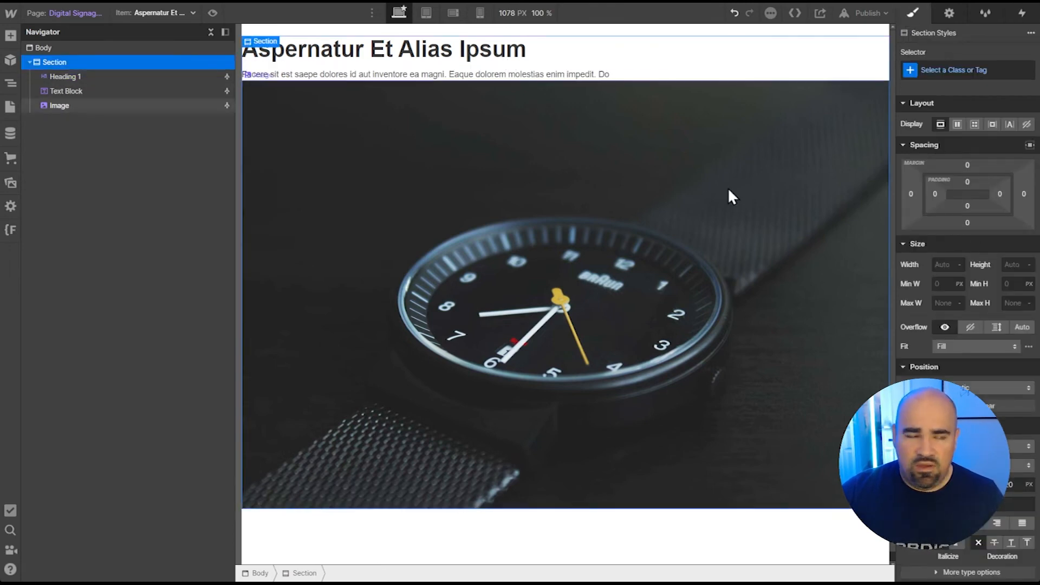
pyautogui.moveTo(935, 194); pyautogui.dragTo(956, 201)
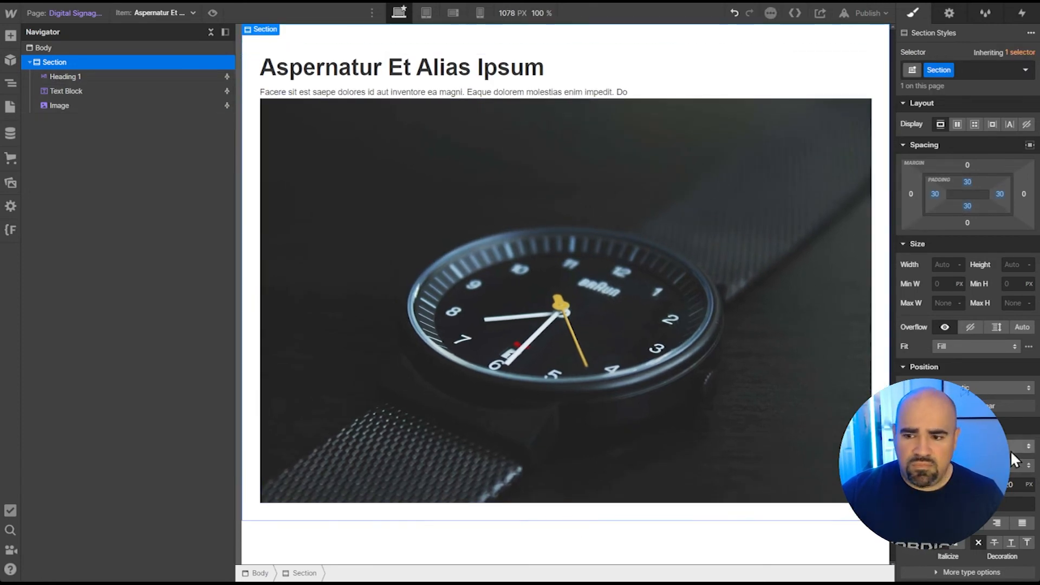
# Step: Set the template page Section's background colour to black
pyautogui.scroll(-6, 939, 288)
pyautogui.click(938, 274)
pyautogui.moveTo(939, 355); pyautogui.dragTo(901, 379)
# Step: Change the heading's text colour to white
pyautogui.click(303, 67)
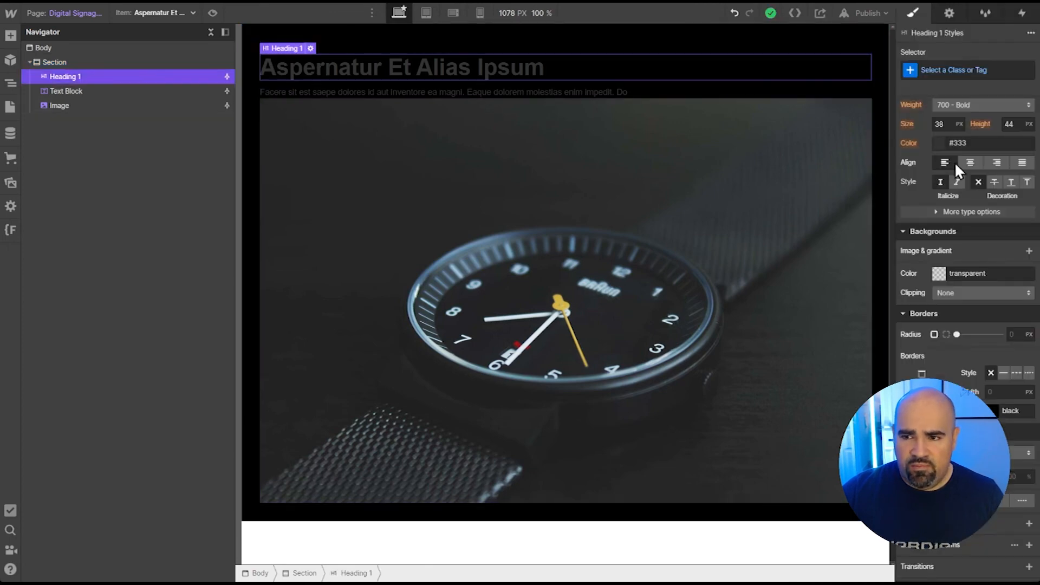
pyautogui.click(937, 142)
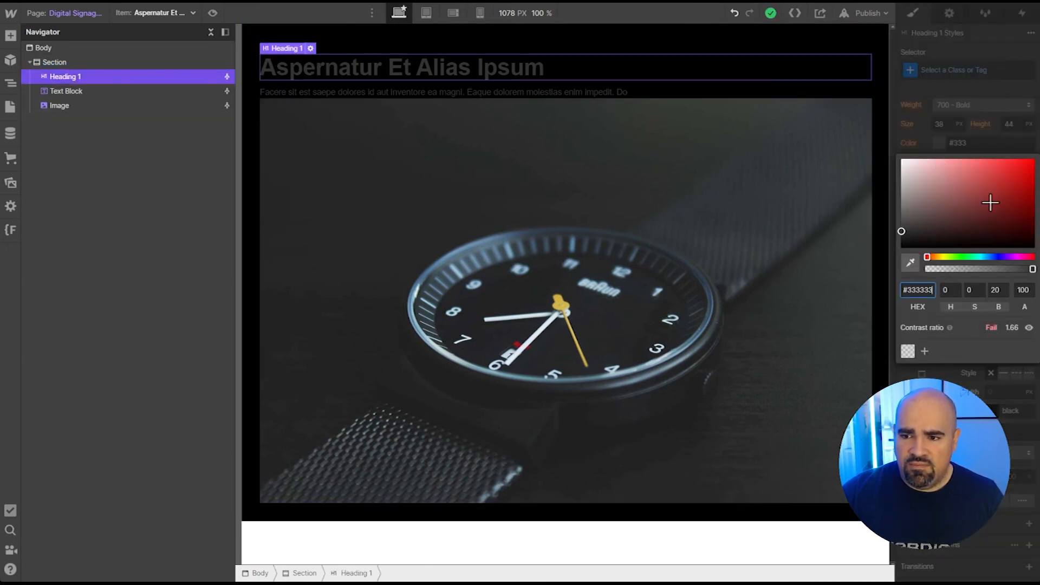
pyautogui.click(1034, 164)
pyautogui.moveTo(994, 256); pyautogui.dragTo(970, 258)
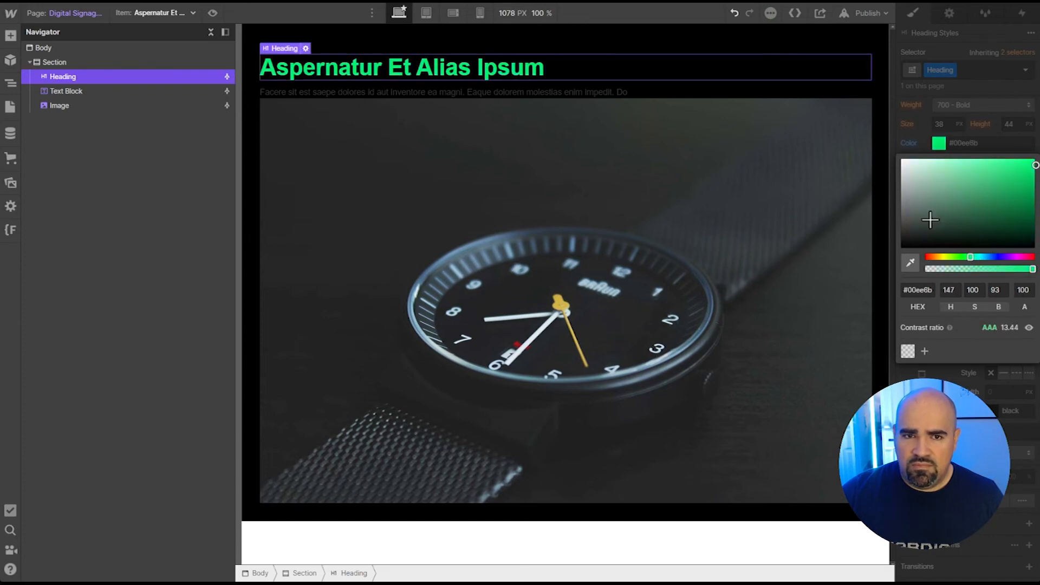
pyautogui.moveTo(928, 221); pyautogui.dragTo(835, 116)
# Step: Change the description text block's font colour to white
pyautogui.click(566, 95)
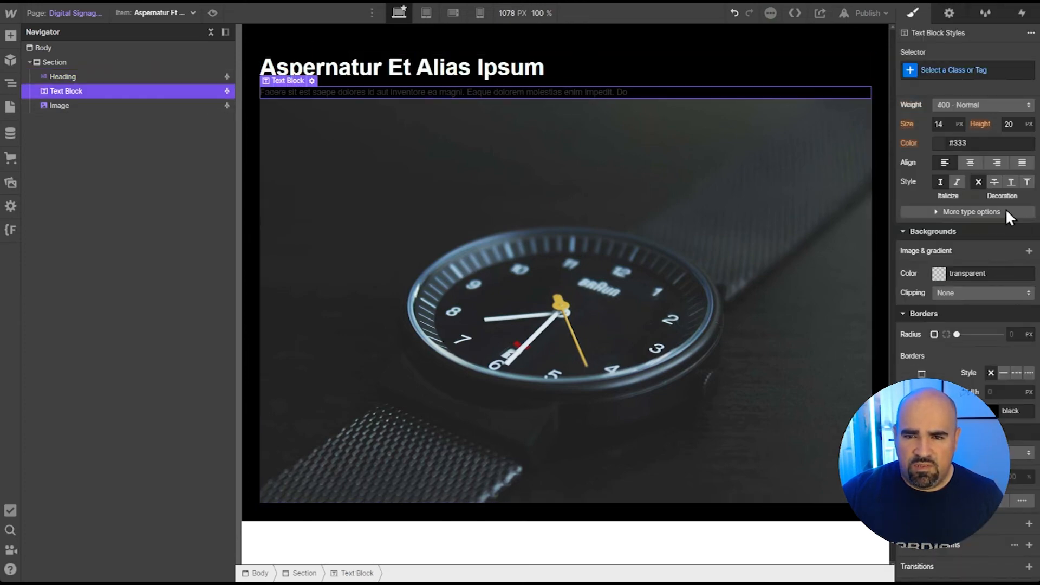
pyautogui.click(938, 143)
pyautogui.moveTo(934, 232); pyautogui.dragTo(767, 135)
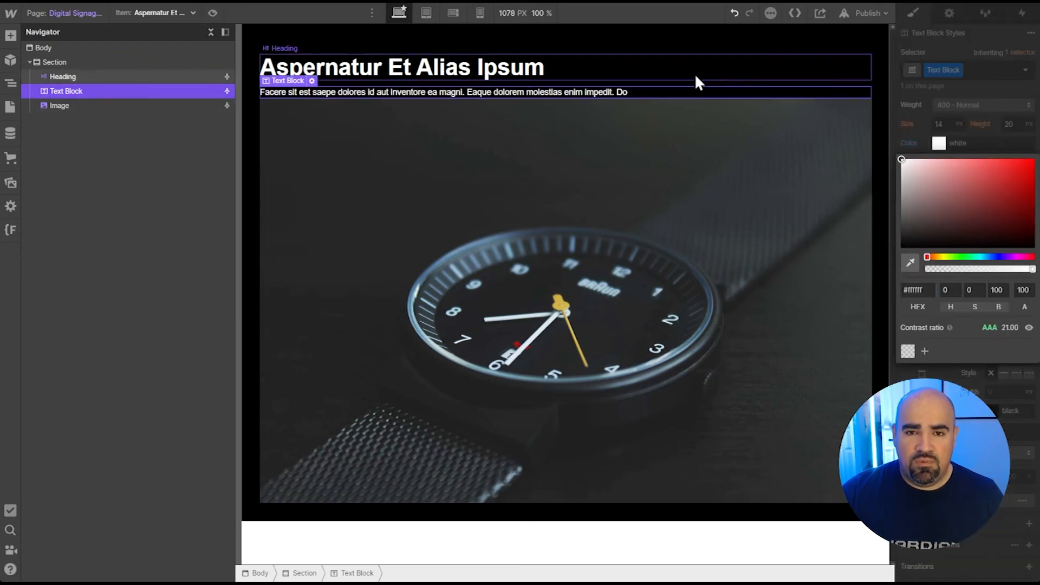
pyautogui.click(671, 76)
pyautogui.click(641, 91)
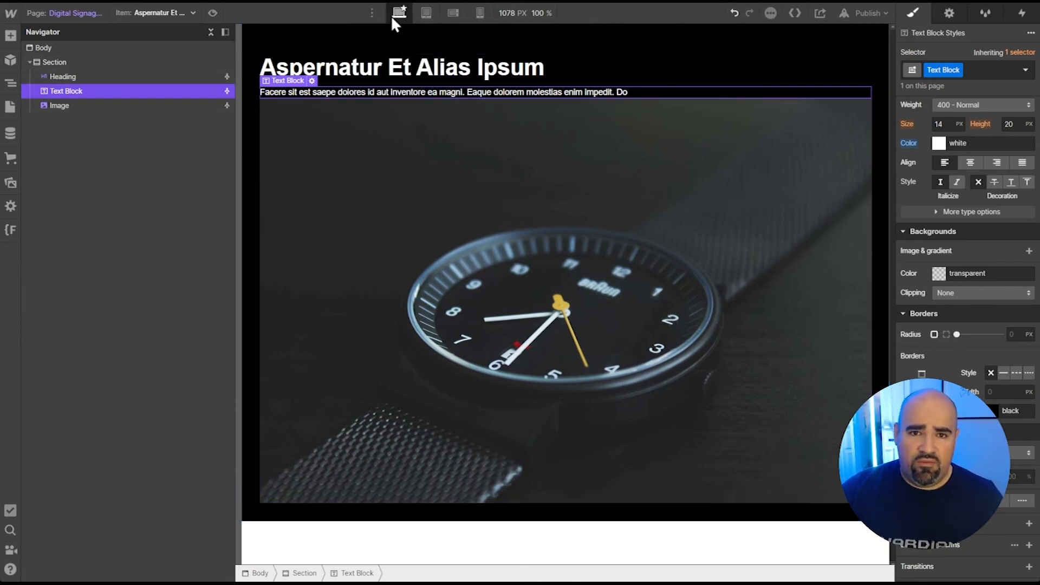
# Step: Set the canvas preview width to 1920 px
pyautogui.click(514, 16)
pyautogui.write('1920')
pyautogui.press('Return')
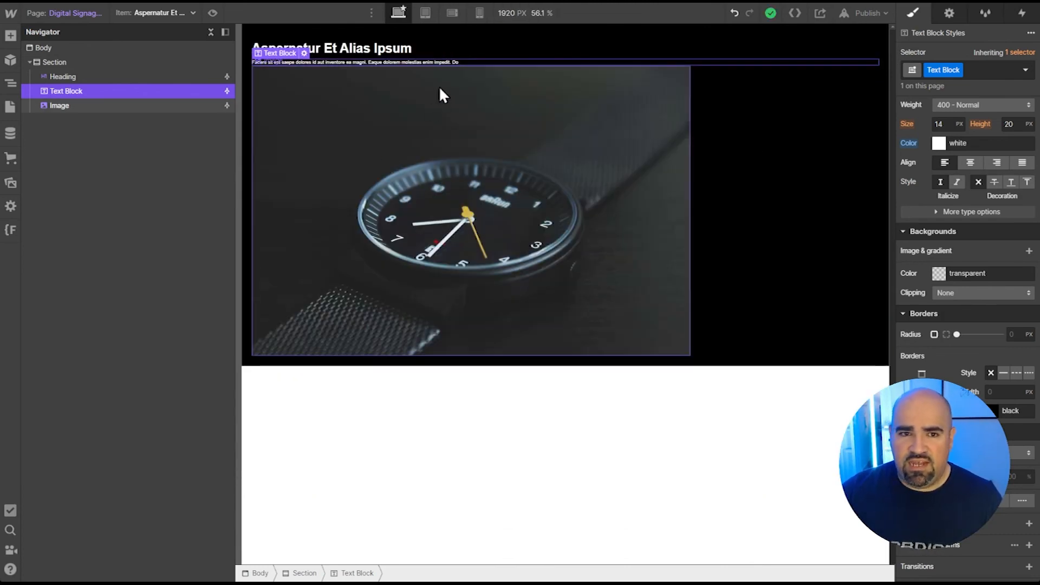
# Step: Switch the Section's layout to flex with vertical direction so its contents stack
pyautogui.click(405, 165)
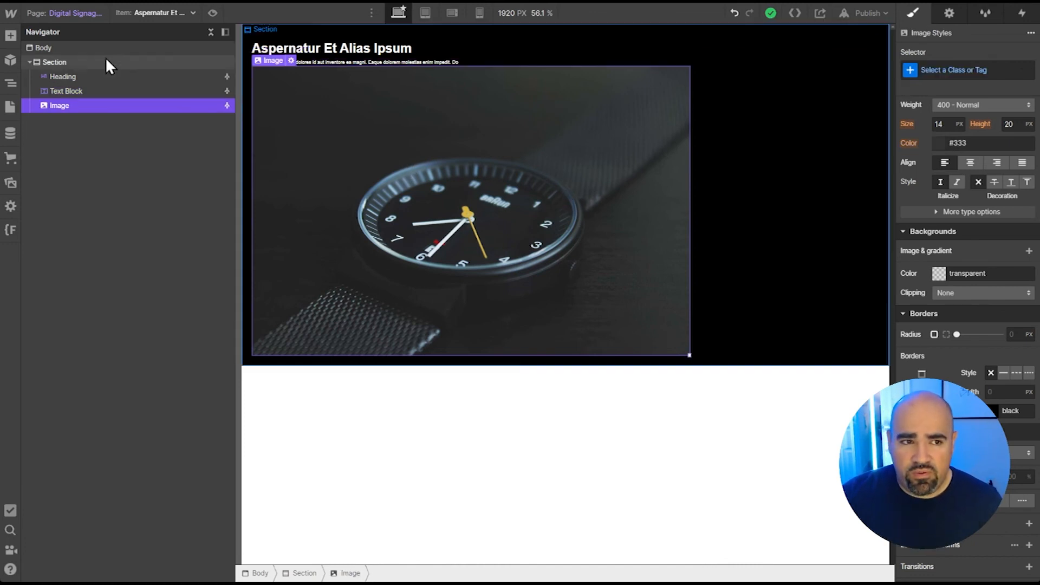
pyautogui.click(149, 64)
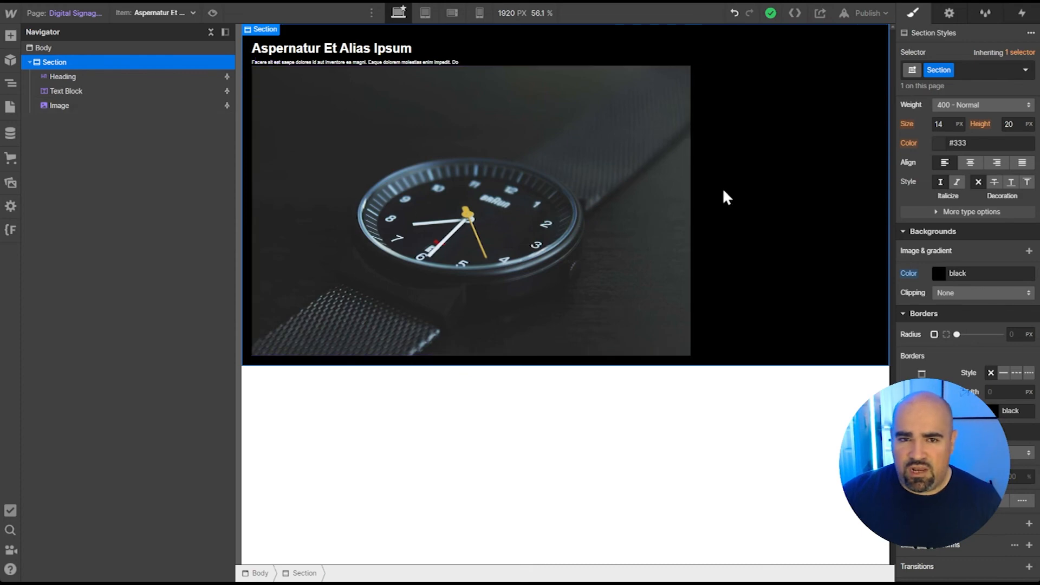
pyautogui.scroll(8, 986, 153)
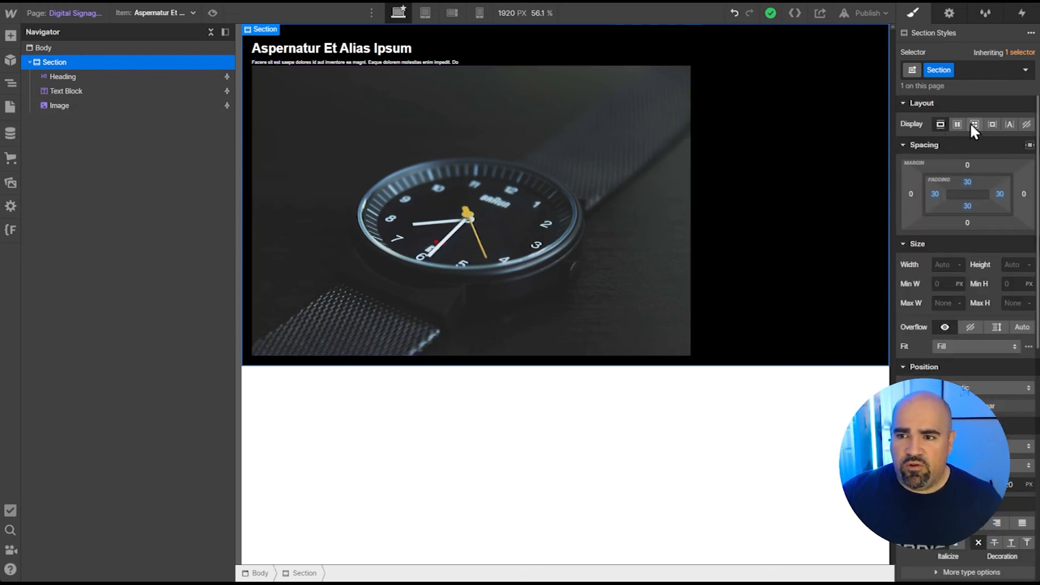
pyautogui.click(957, 124)
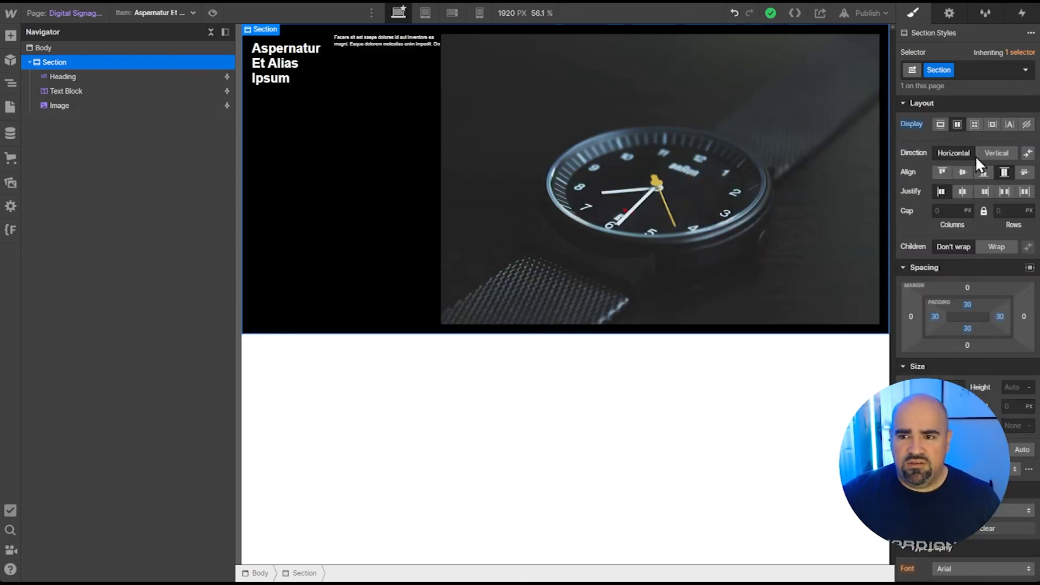
pyautogui.click(992, 153)
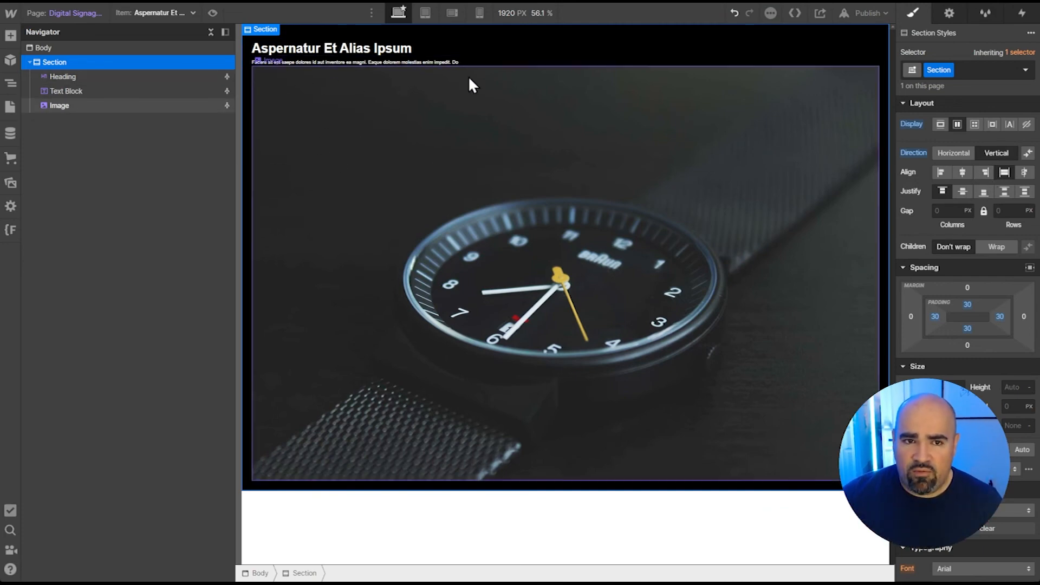
# Step: Set the description text block's font size to 20 px and its line height to 40 px
pyautogui.click(445, 62)
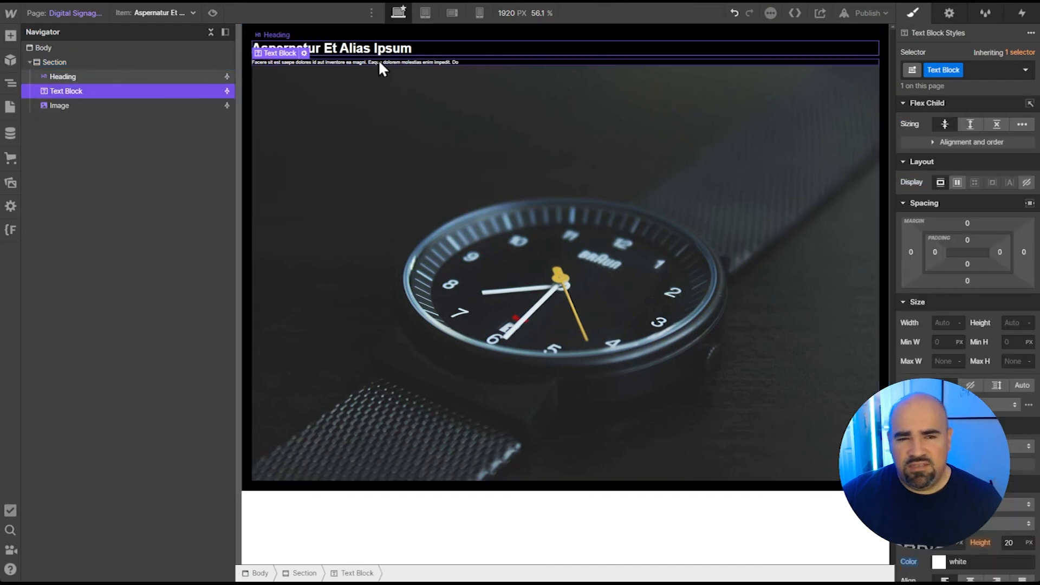
pyautogui.scroll(-5, 942, 282)
pyautogui.click(943, 238)
pyautogui.write('18')
pyautogui.press('Up')
pyautogui.press('Up')
pyautogui.click(1017, 244)
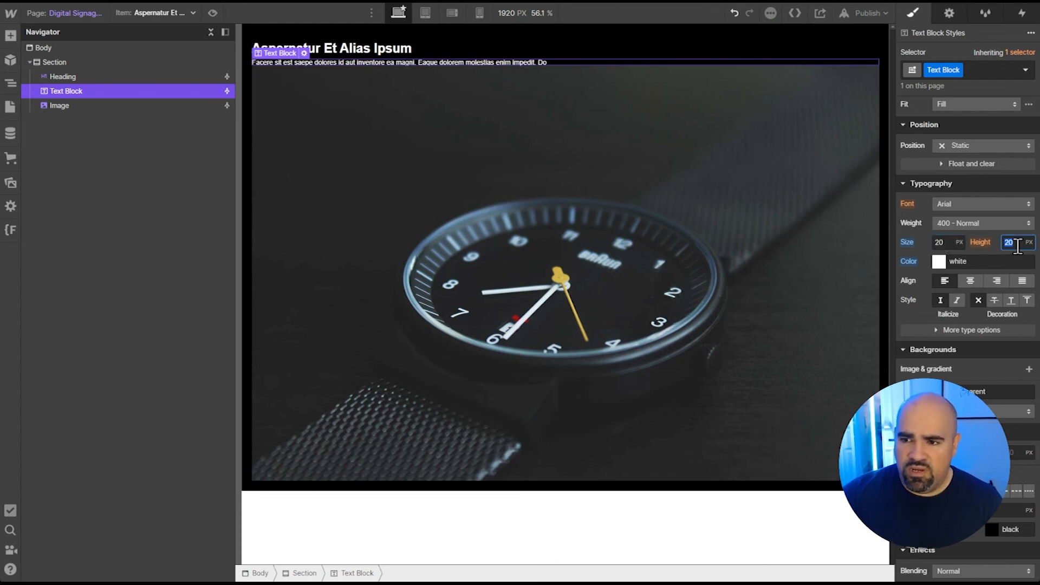
pyautogui.write('40')
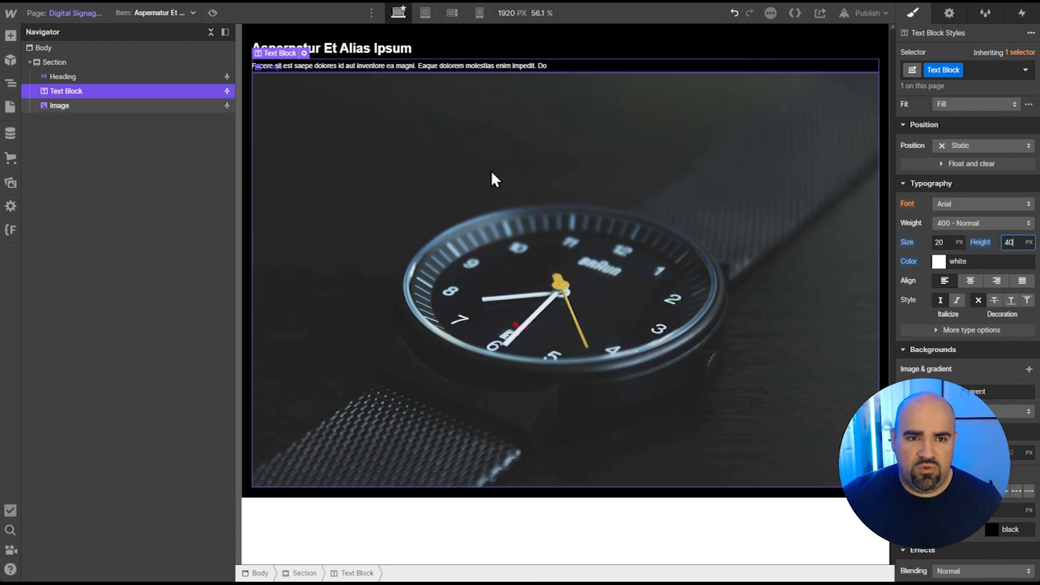
pyautogui.click(509, 181)
# Step: Set the heading's font size to 40 px
pyautogui.click(362, 50)
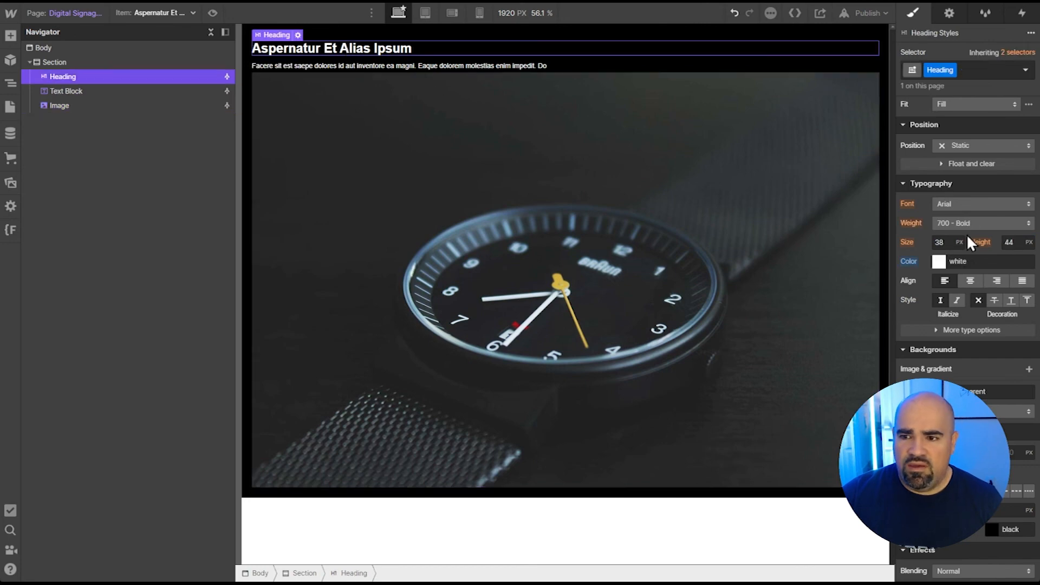
pyautogui.write('40')
pyautogui.press('Return')
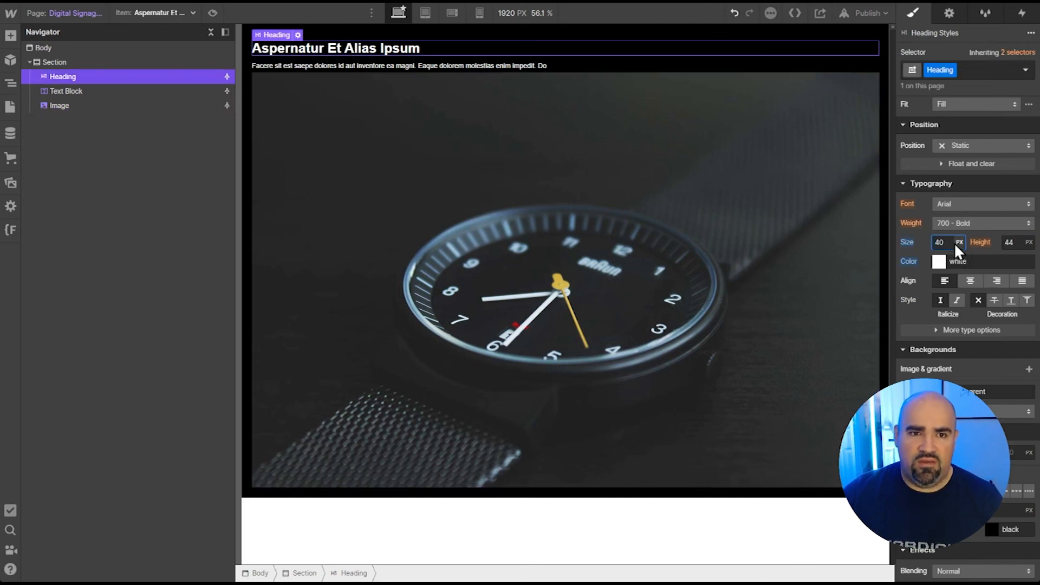
pyautogui.click(632, 248)
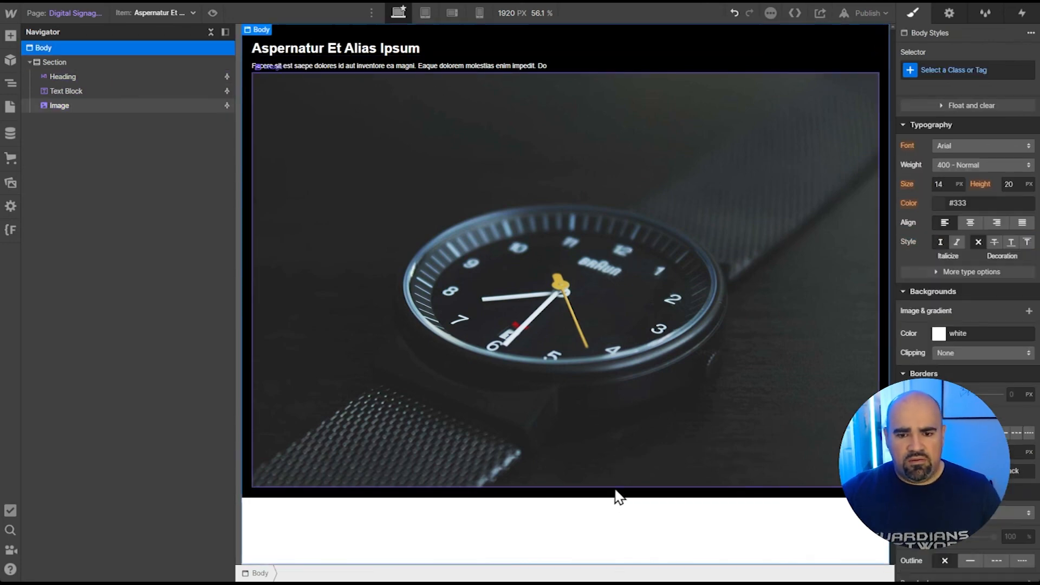
# Step: Set the page Body's background colour to black
pyautogui.click(615, 551)
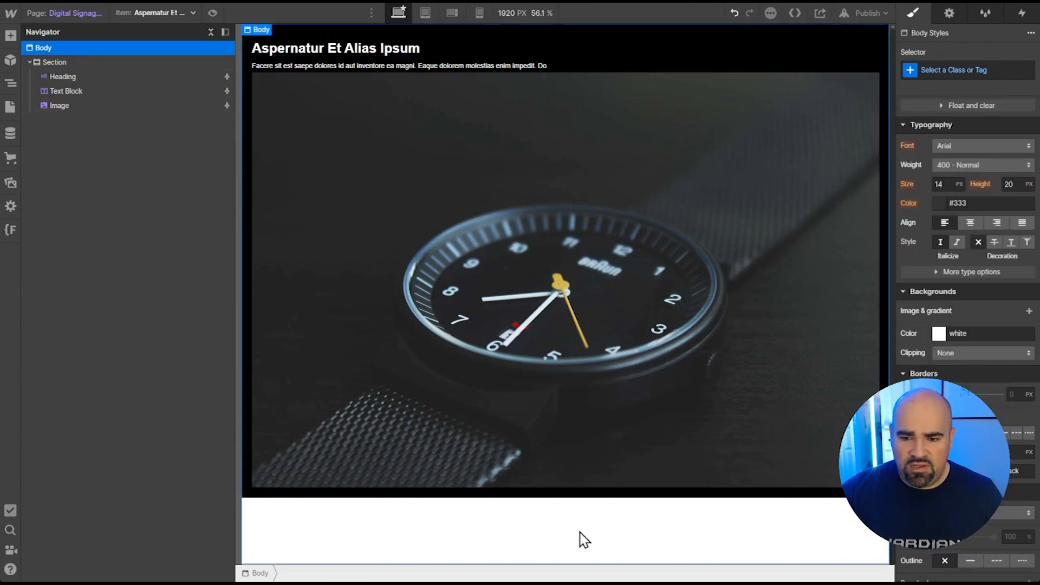
pyautogui.click(941, 335)
pyautogui.click(903, 436)
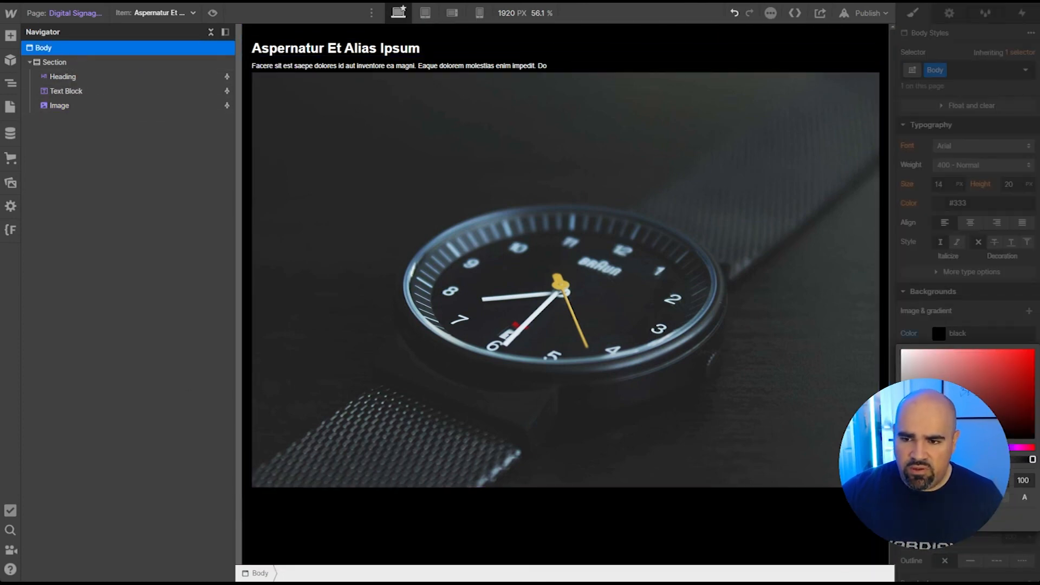
pyautogui.click(730, 328)
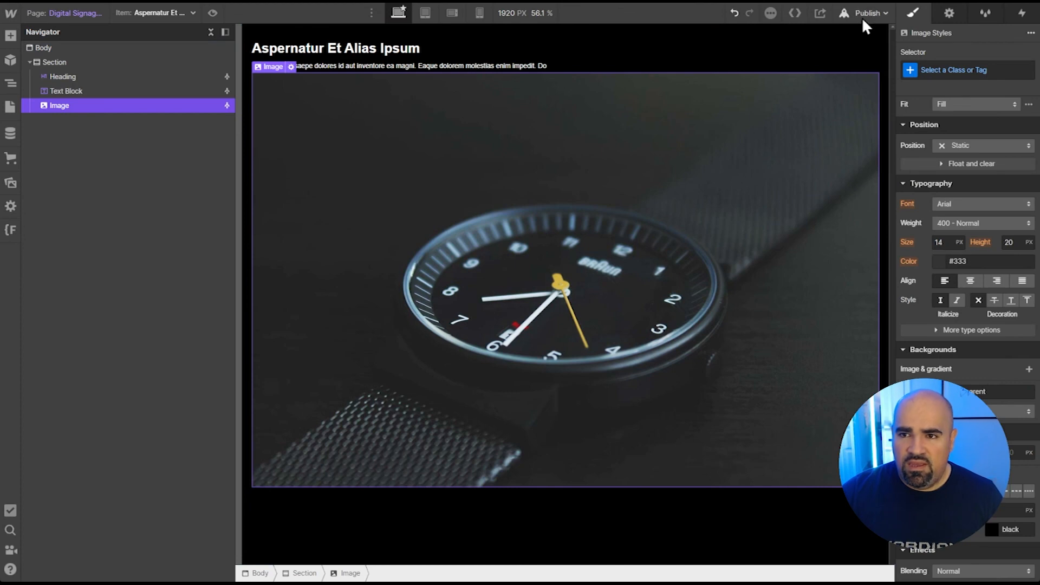
# Step: Publish the site to the selected webflow.io domain
pyautogui.click(862, 18)
pyautogui.click(786, 164)
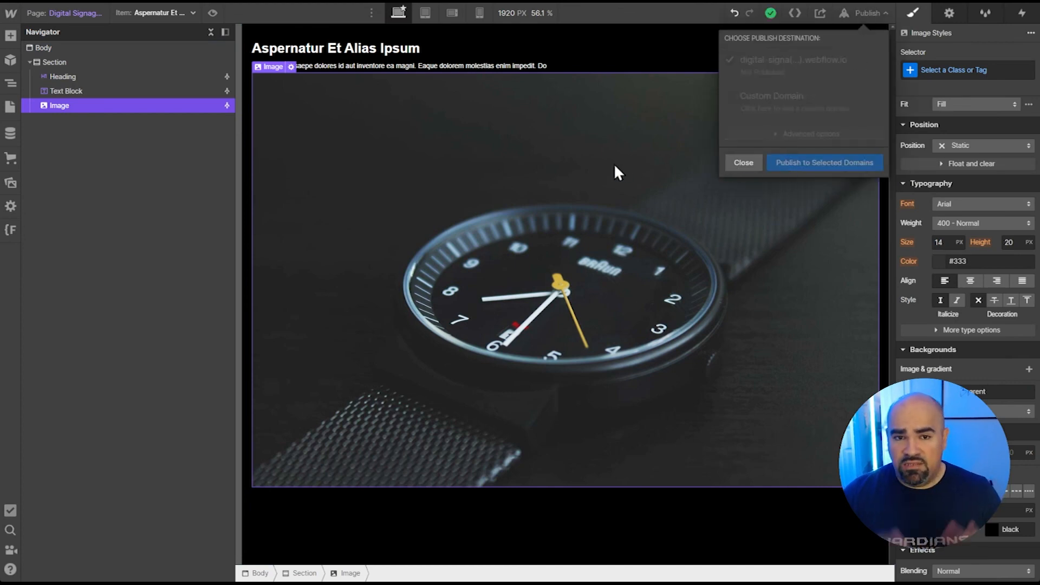